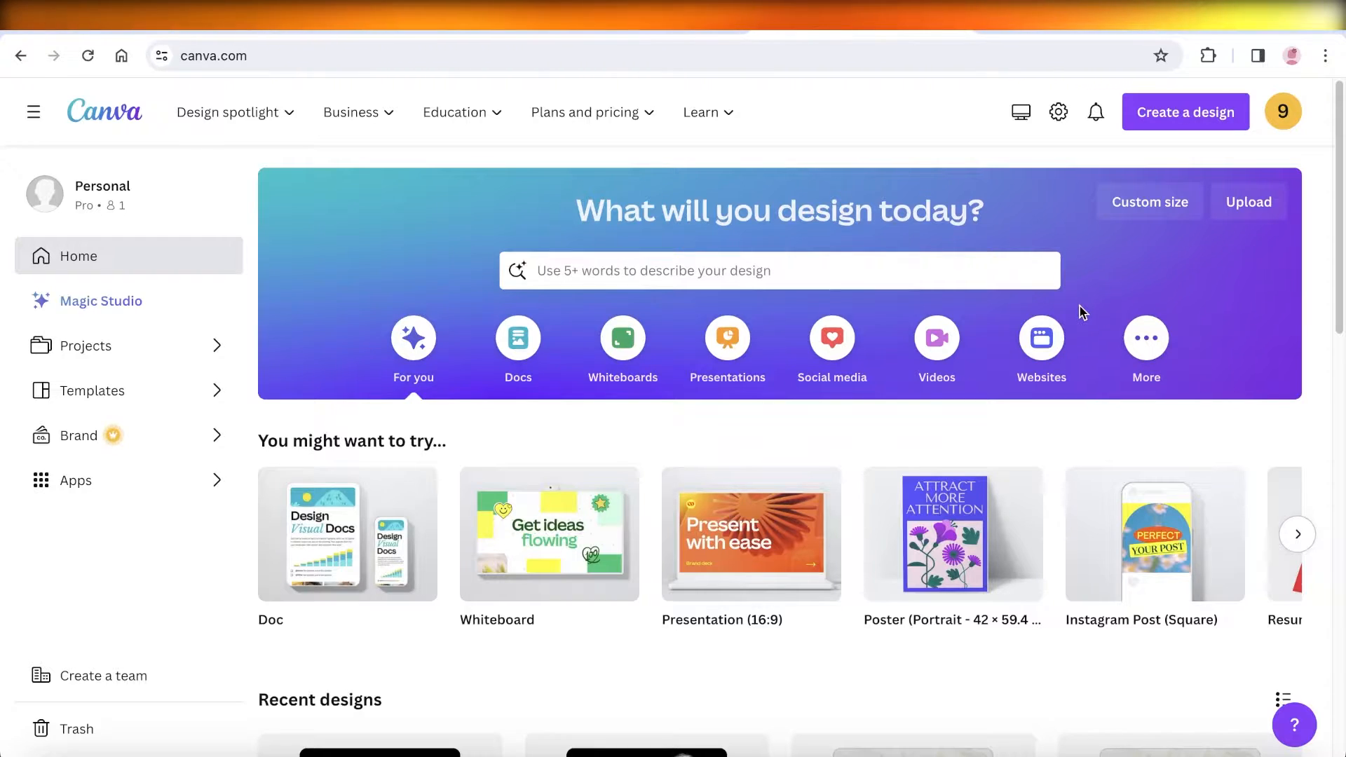
# Step: Search the templates for ebook
pyautogui.scroll(-5, 1079, 304)
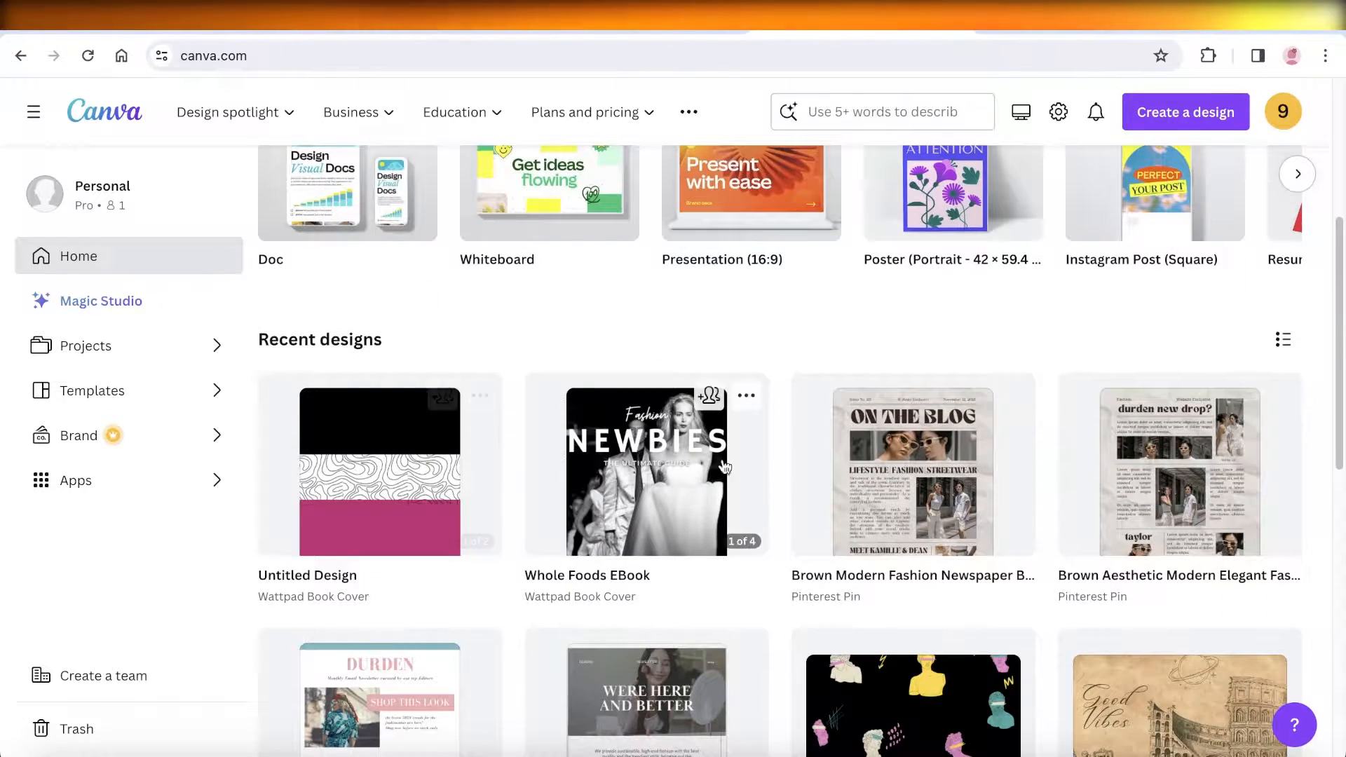
pyautogui.scroll(-3, 841, 420)
pyautogui.scroll(8, 841, 416)
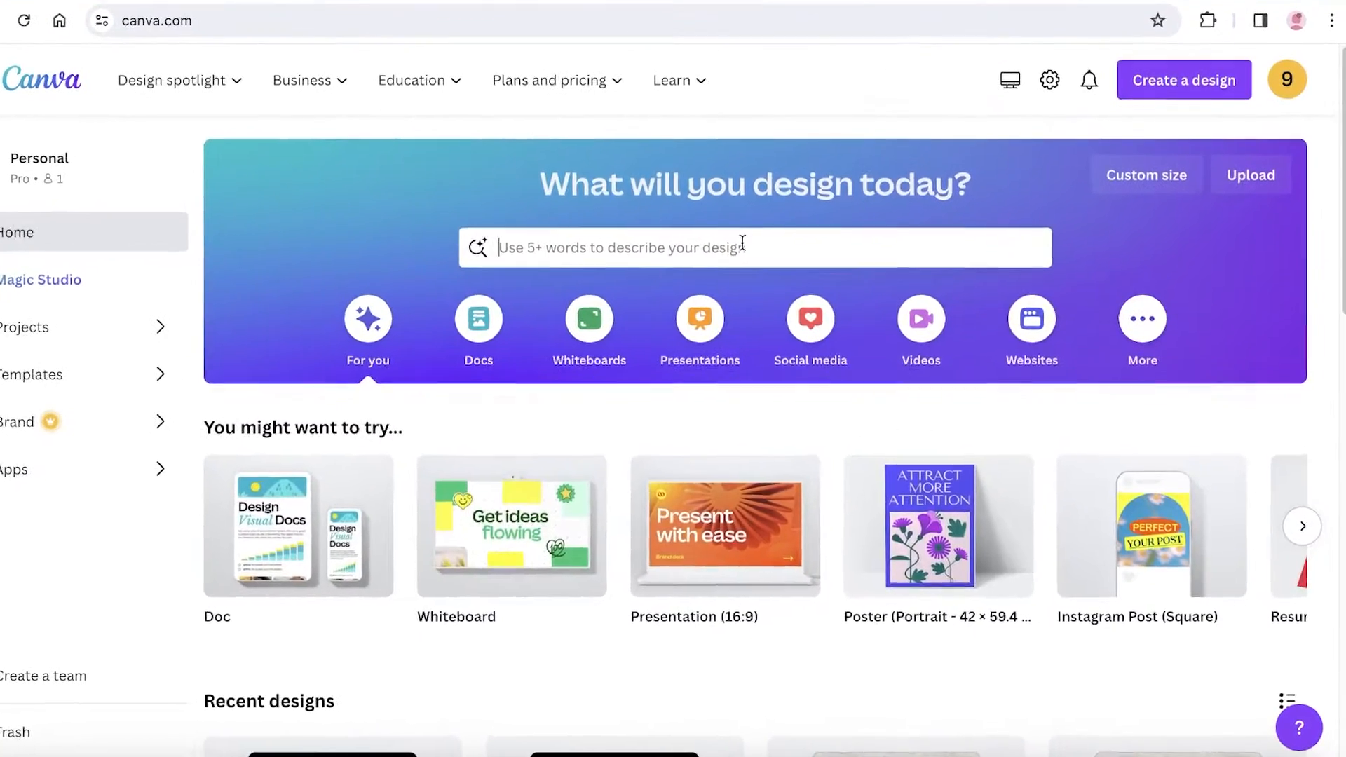
pyautogui.click(757, 253)
pyautogui.write('ebook')
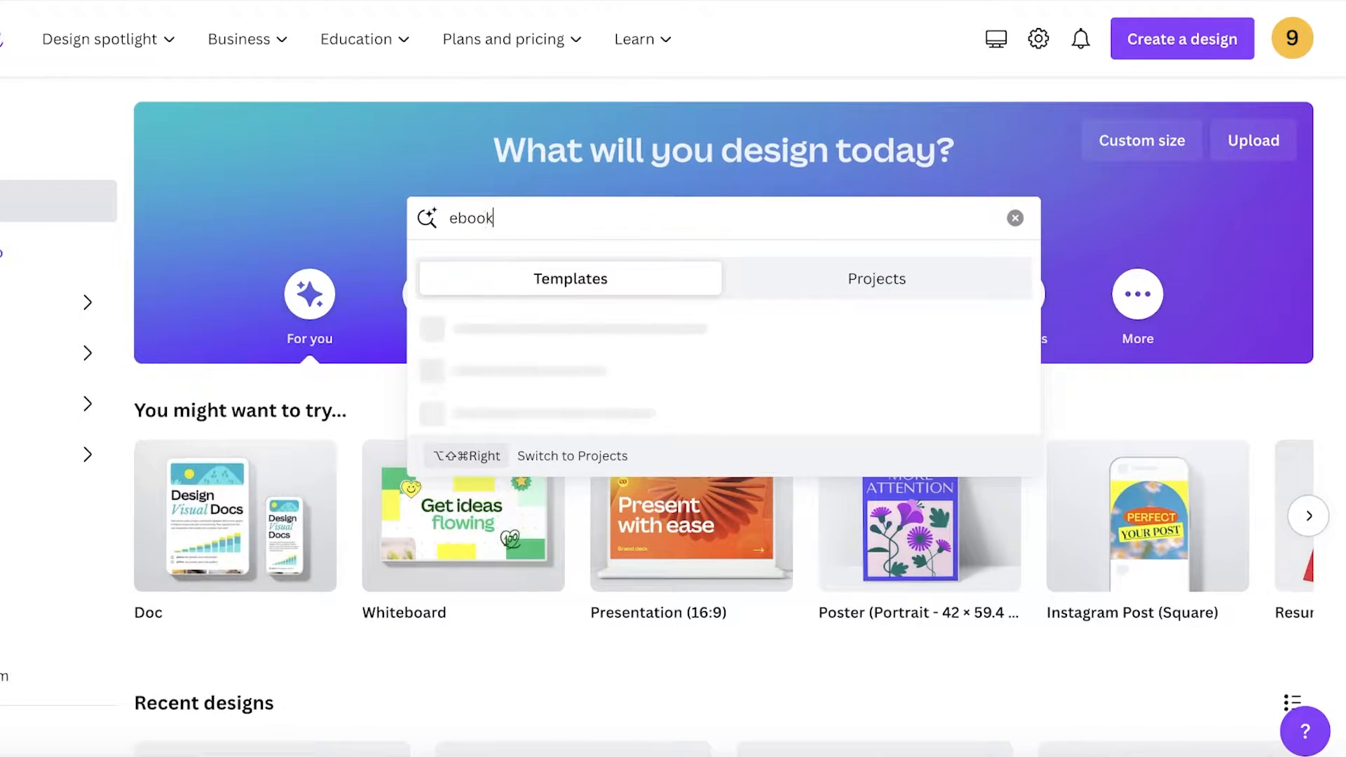
pyautogui.press('Return')
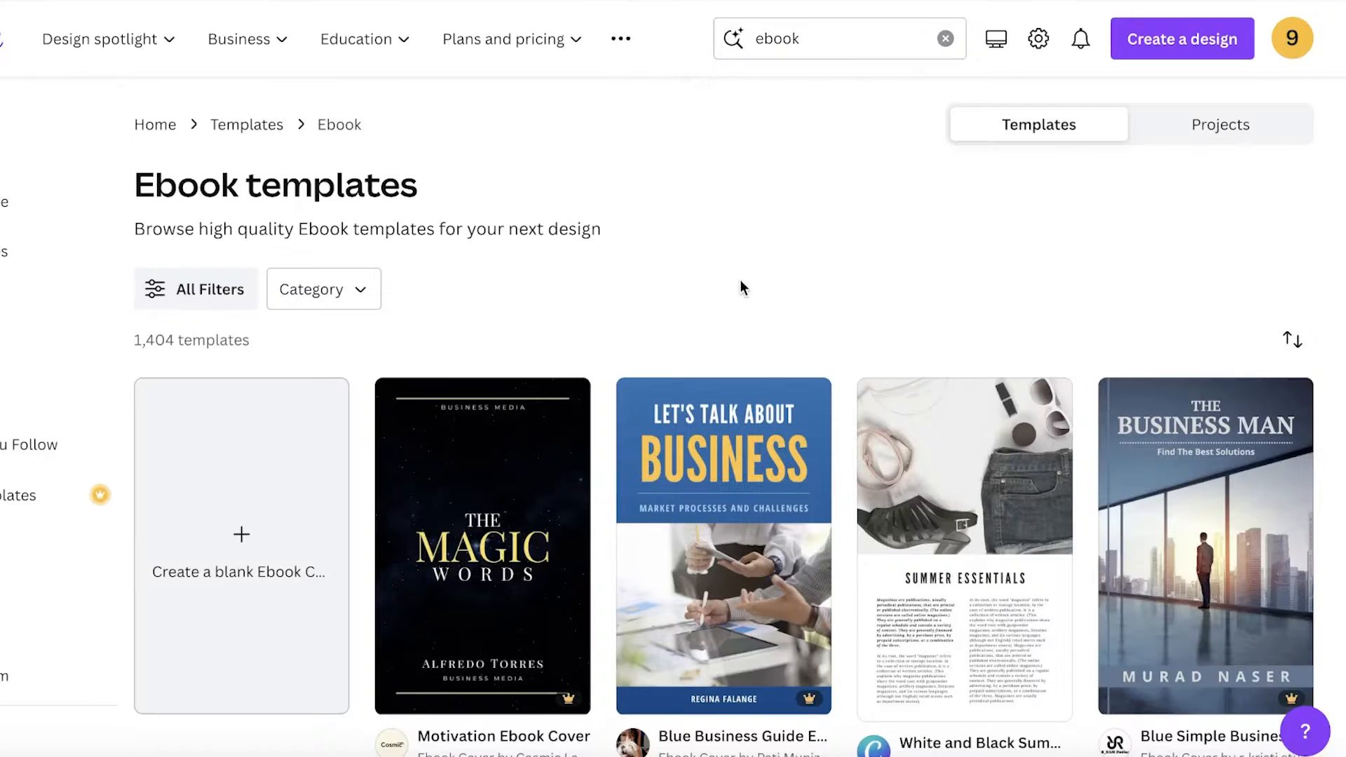
# Step: Open the Blue Business Guide Ebook template and browse its pages and size details
pyautogui.scroll(-1, 740, 284)
pyautogui.click(759, 304)
pyautogui.click(1047, 274)
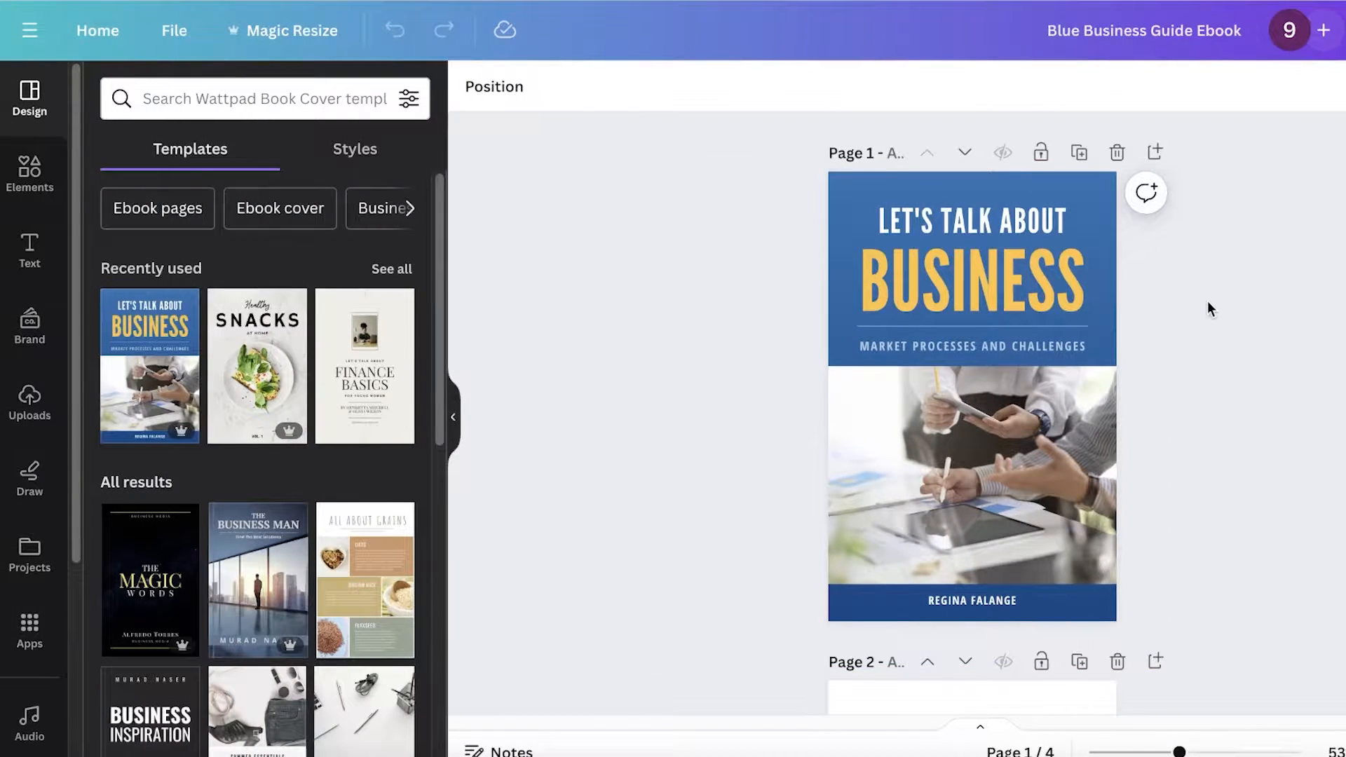
pyautogui.scroll(-15, 1207, 301)
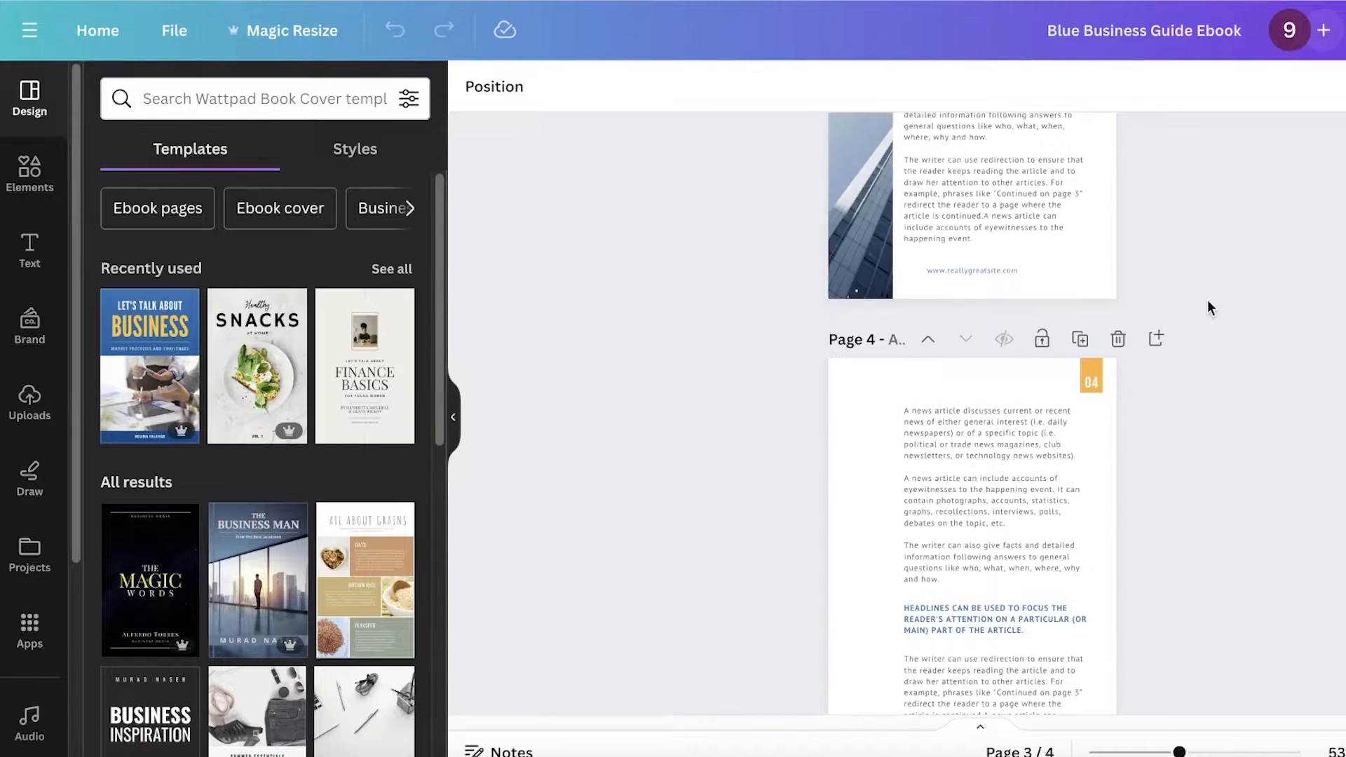
pyautogui.scroll(-4, 1207, 300)
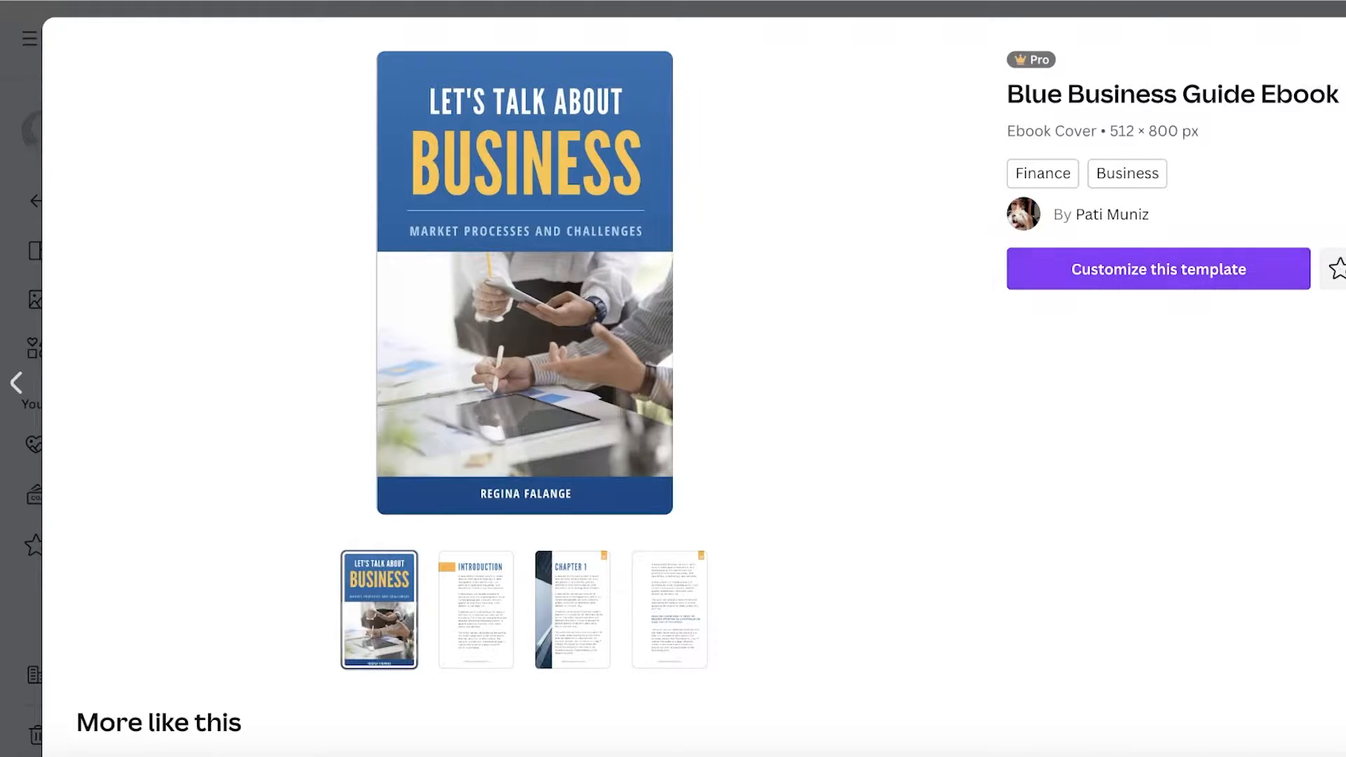
pyautogui.press('Escape')
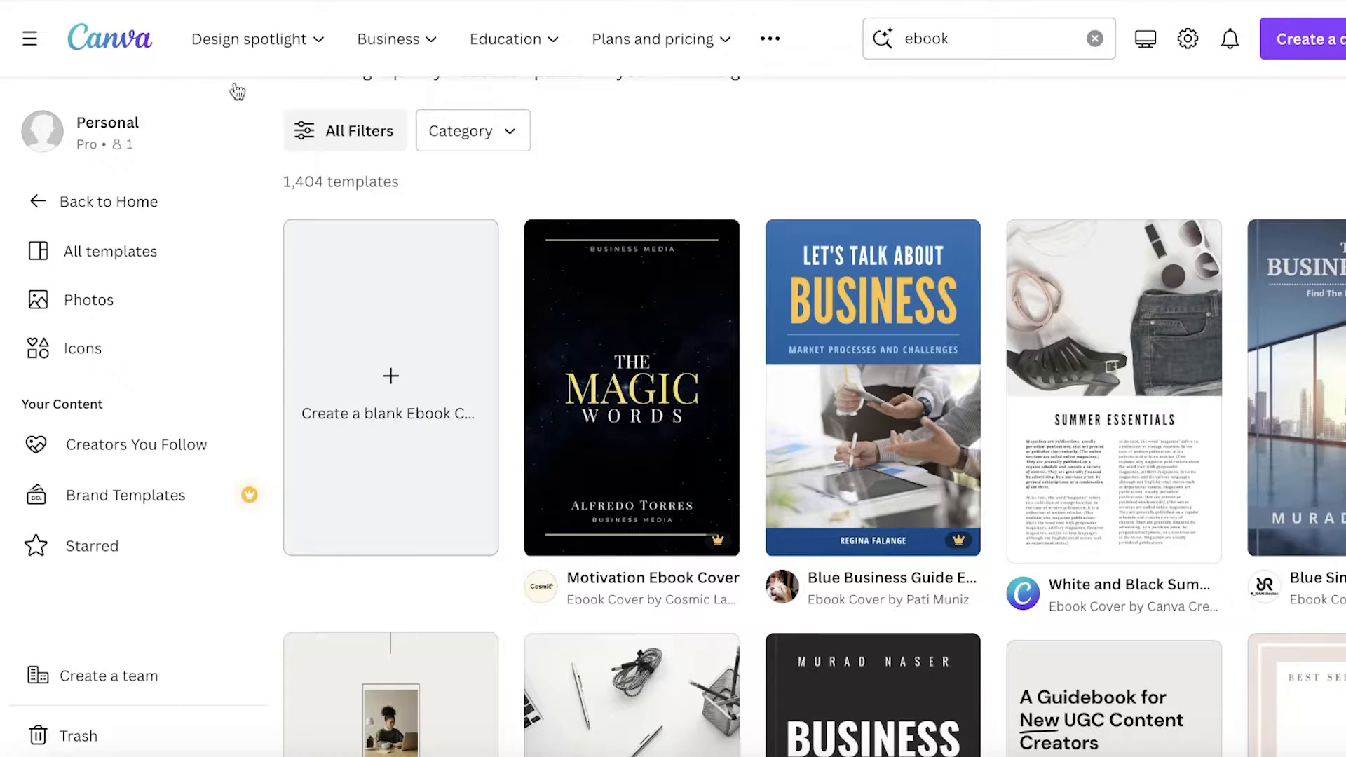
pyautogui.click(798, 314)
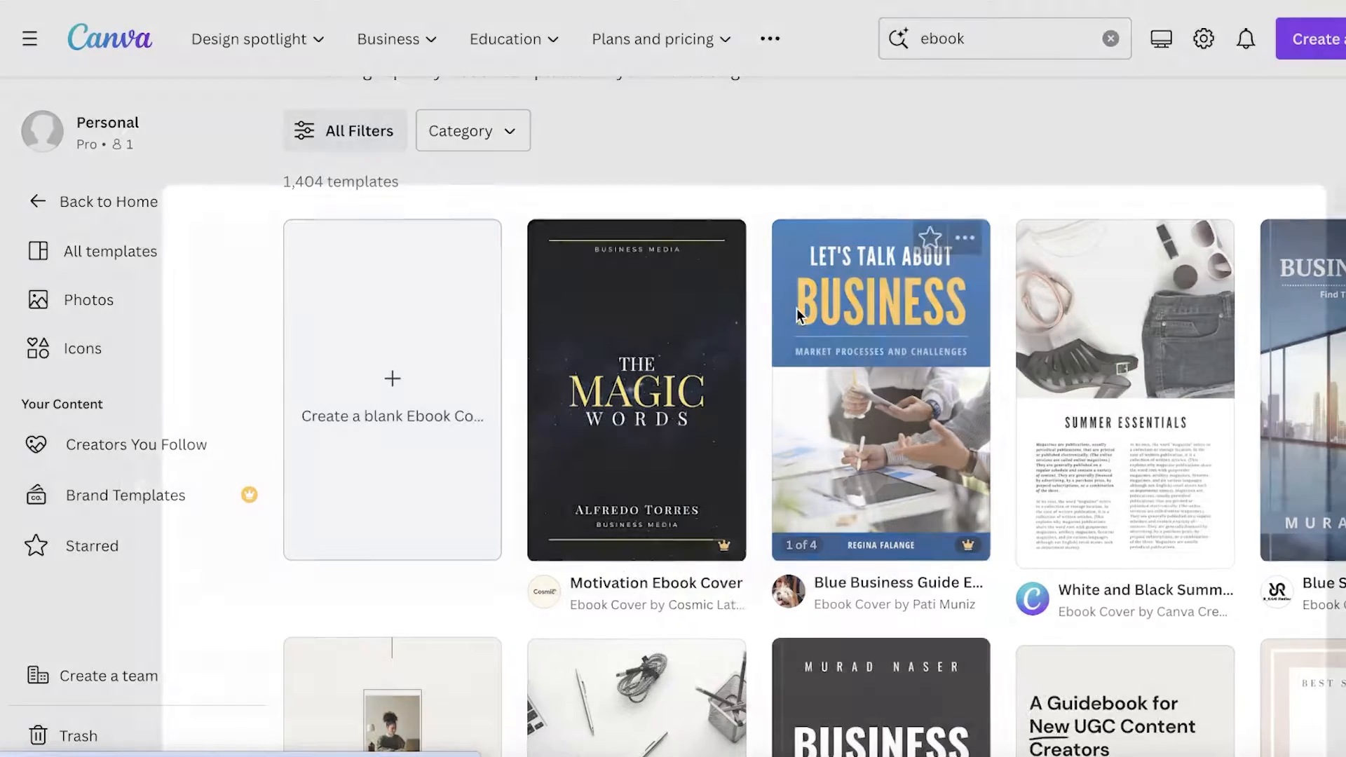
pyautogui.press('Escape')
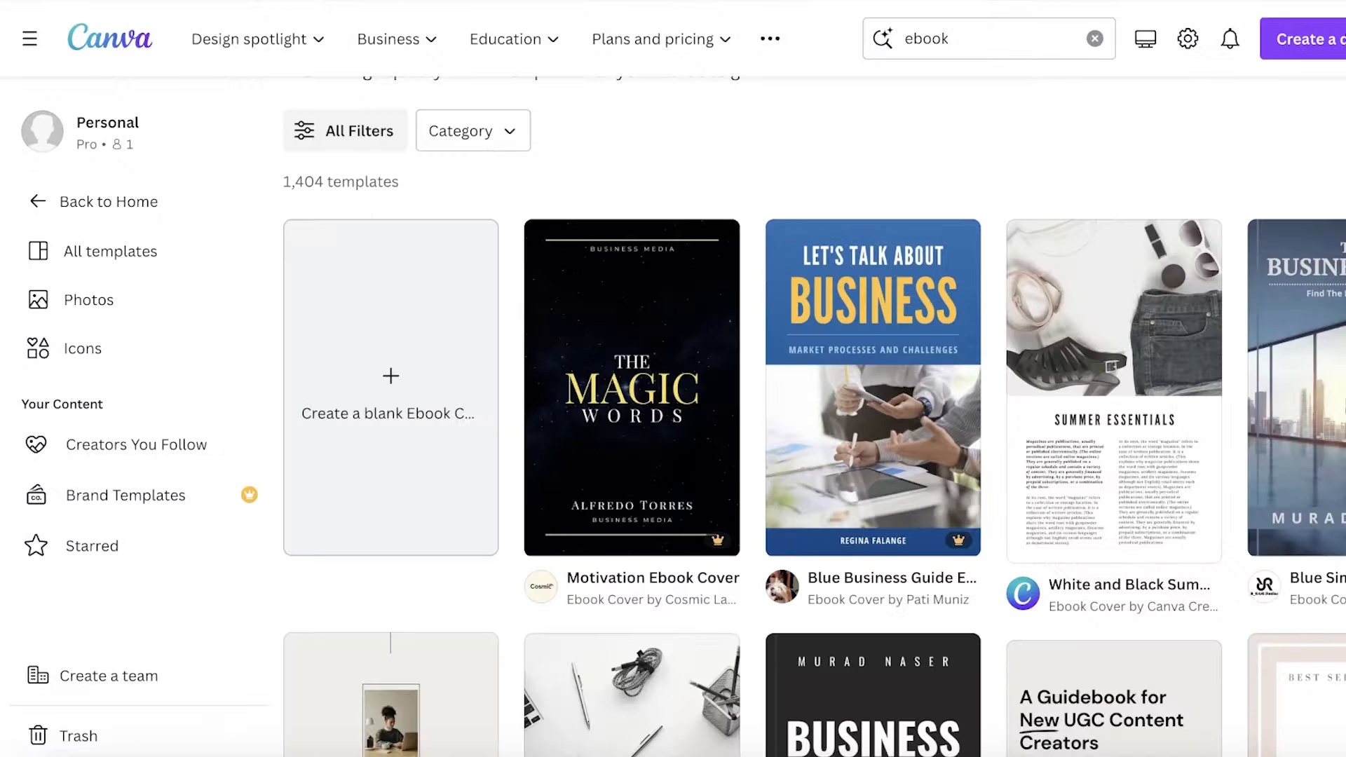
# Step: Return to the home page and search the templates for book
pyautogui.click(125, 40)
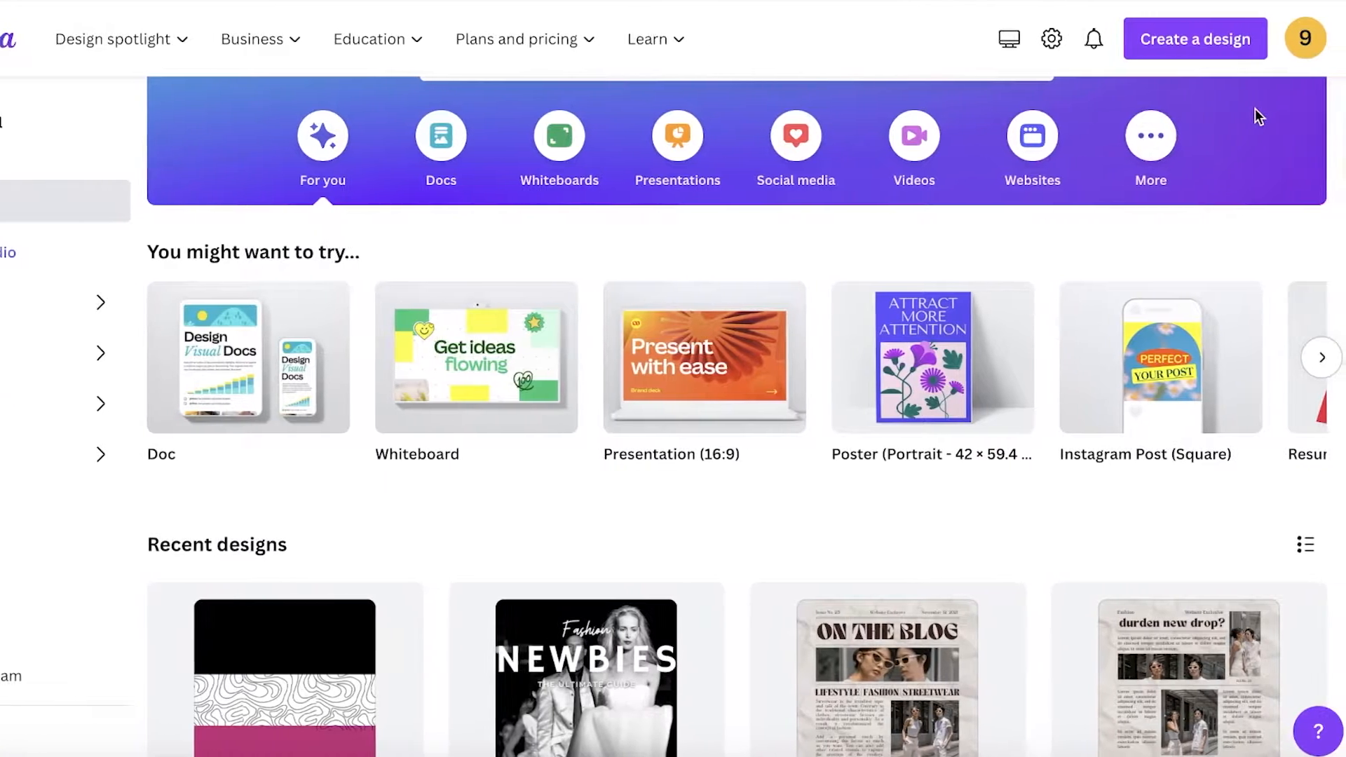
pyautogui.scroll(2, 652, 220)
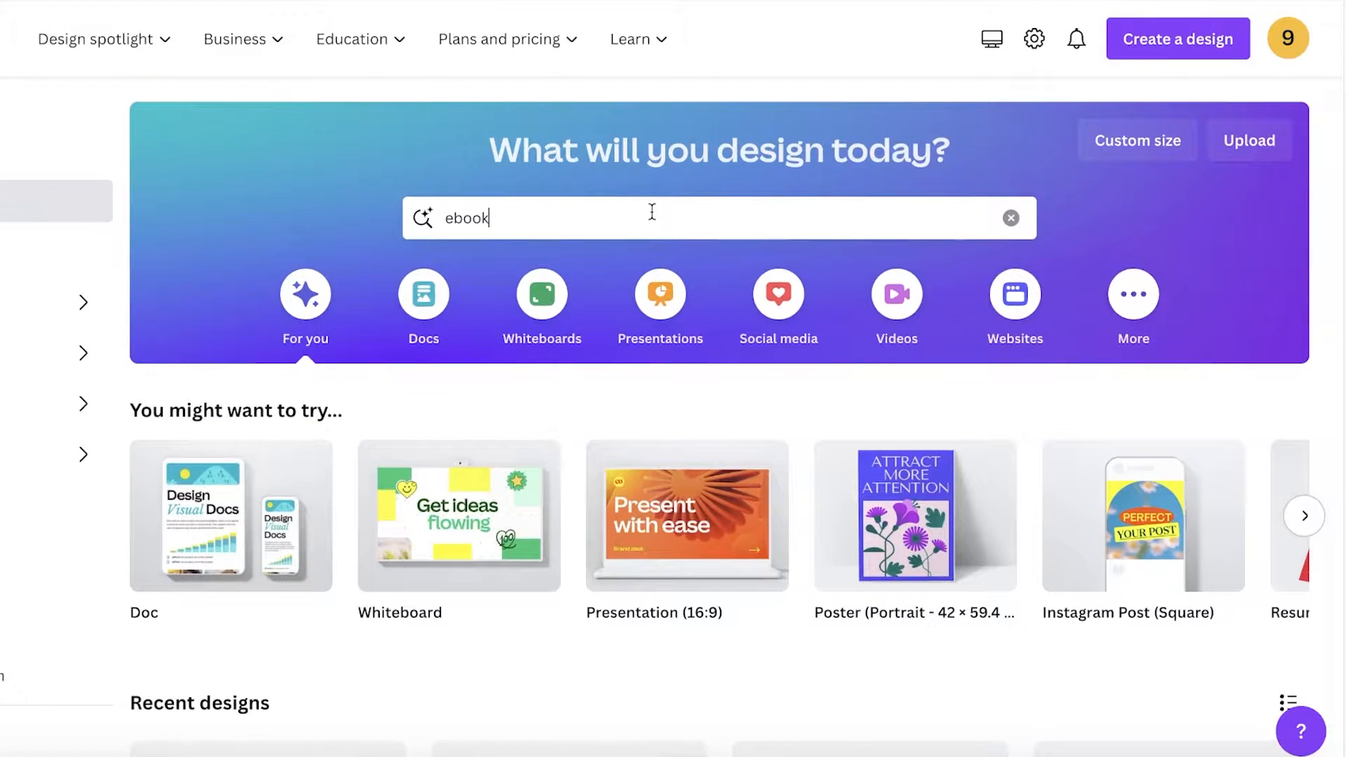
pyautogui.click(658, 212)
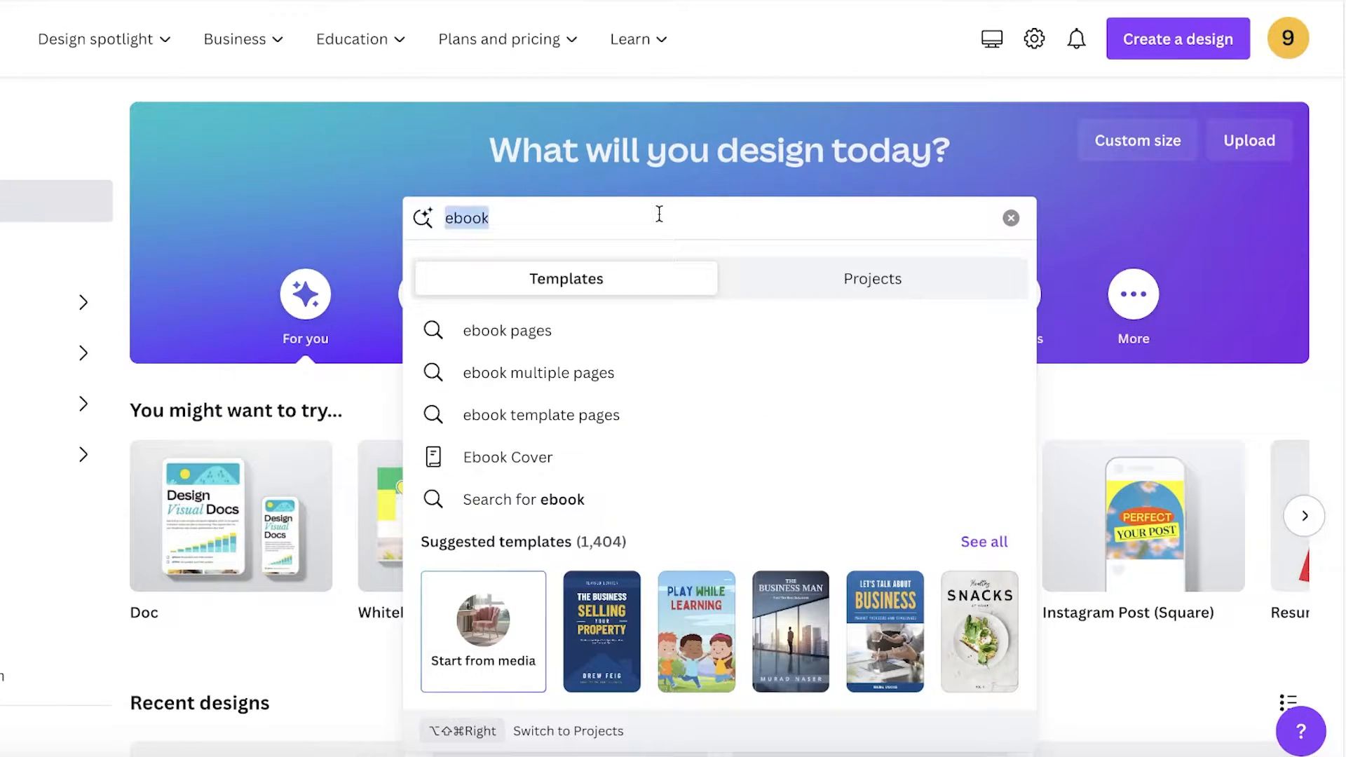
pyautogui.write('book')
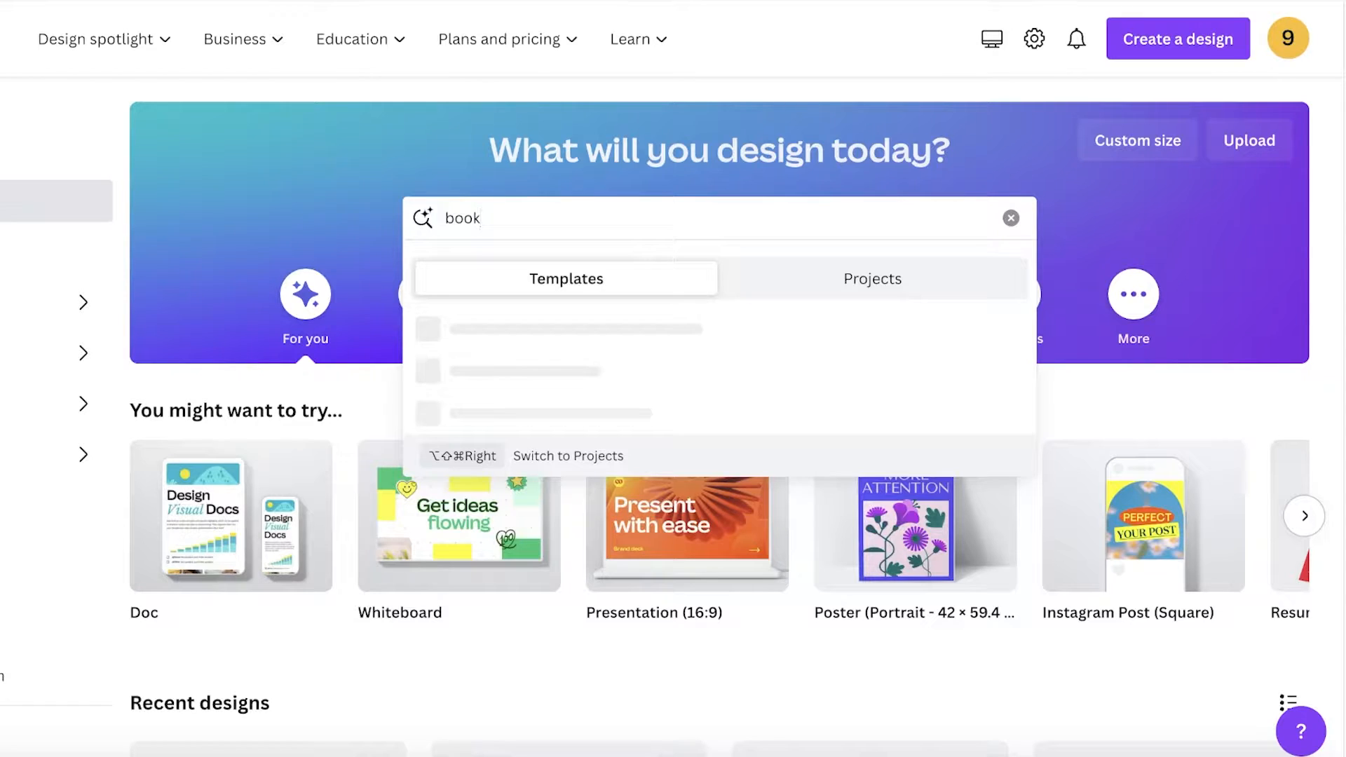
pyautogui.press('Return')
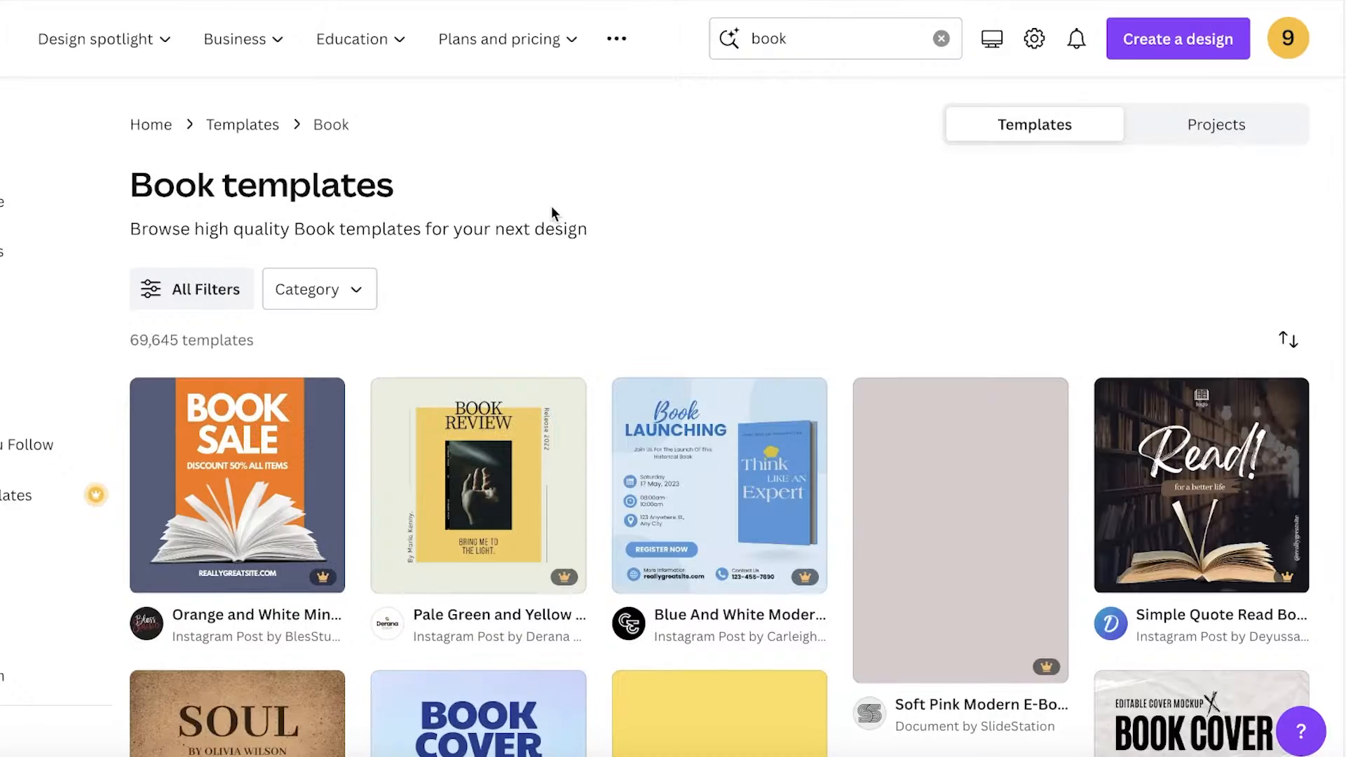
# Step: Browse the book template results and go back to the home page
pyautogui.scroll(-7, 1189, 435)
pyautogui.scroll(-5, 1190, 436)
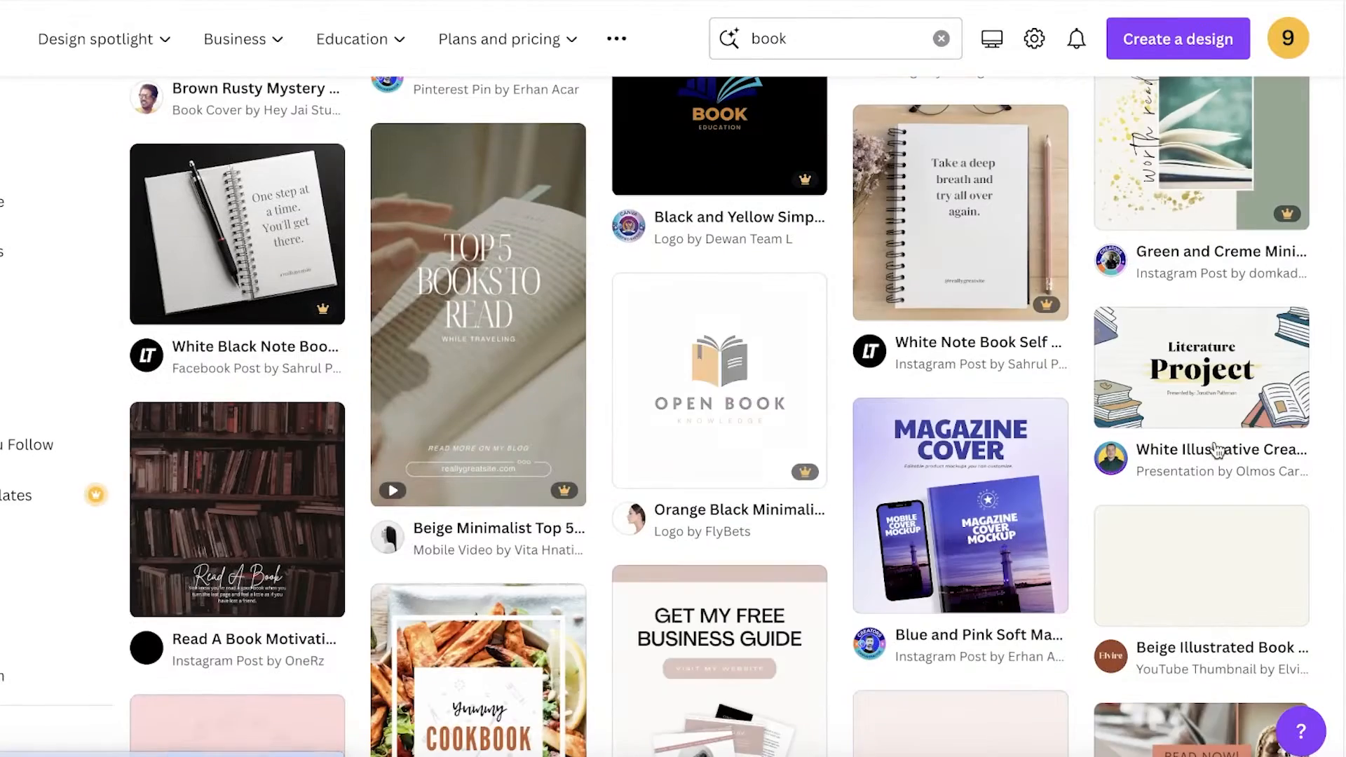
pyautogui.scroll(12, 1083, 464)
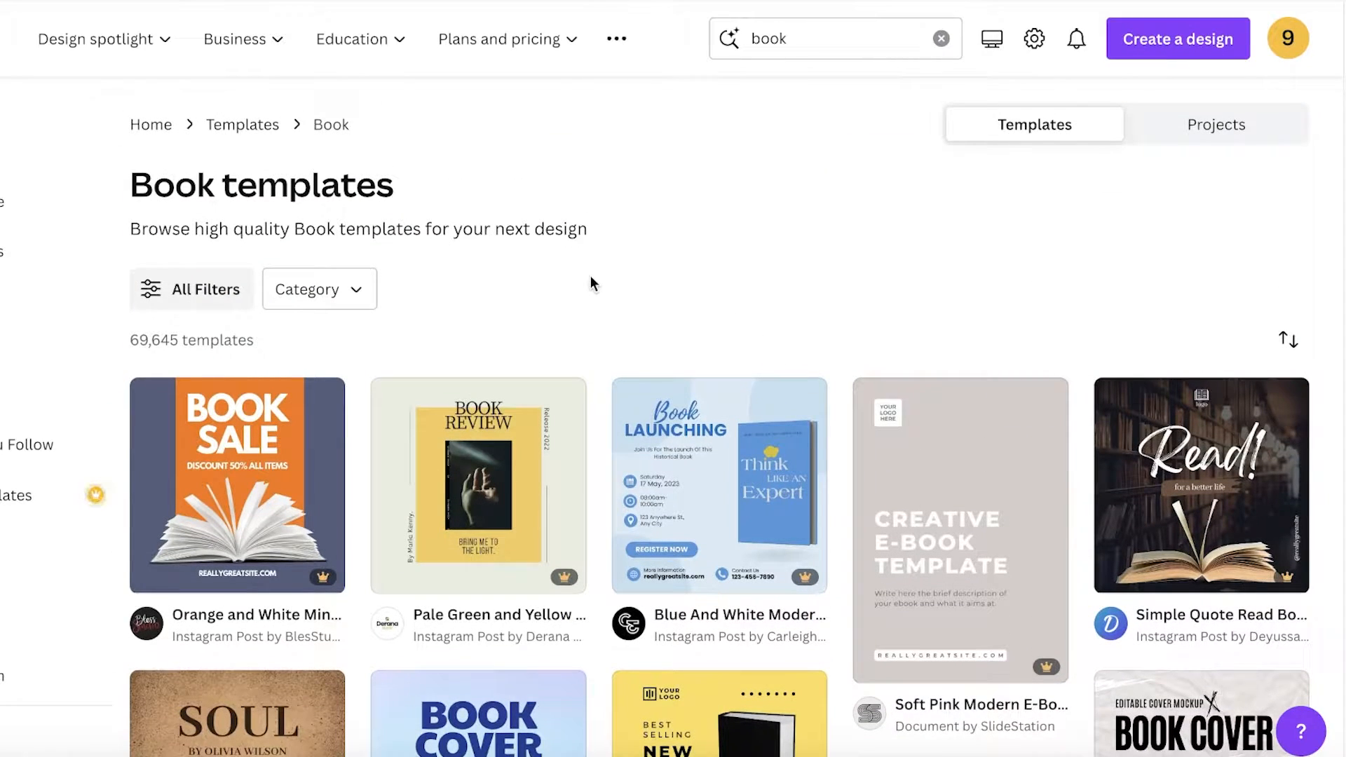
pyautogui.hotkey('alt', 'Left')
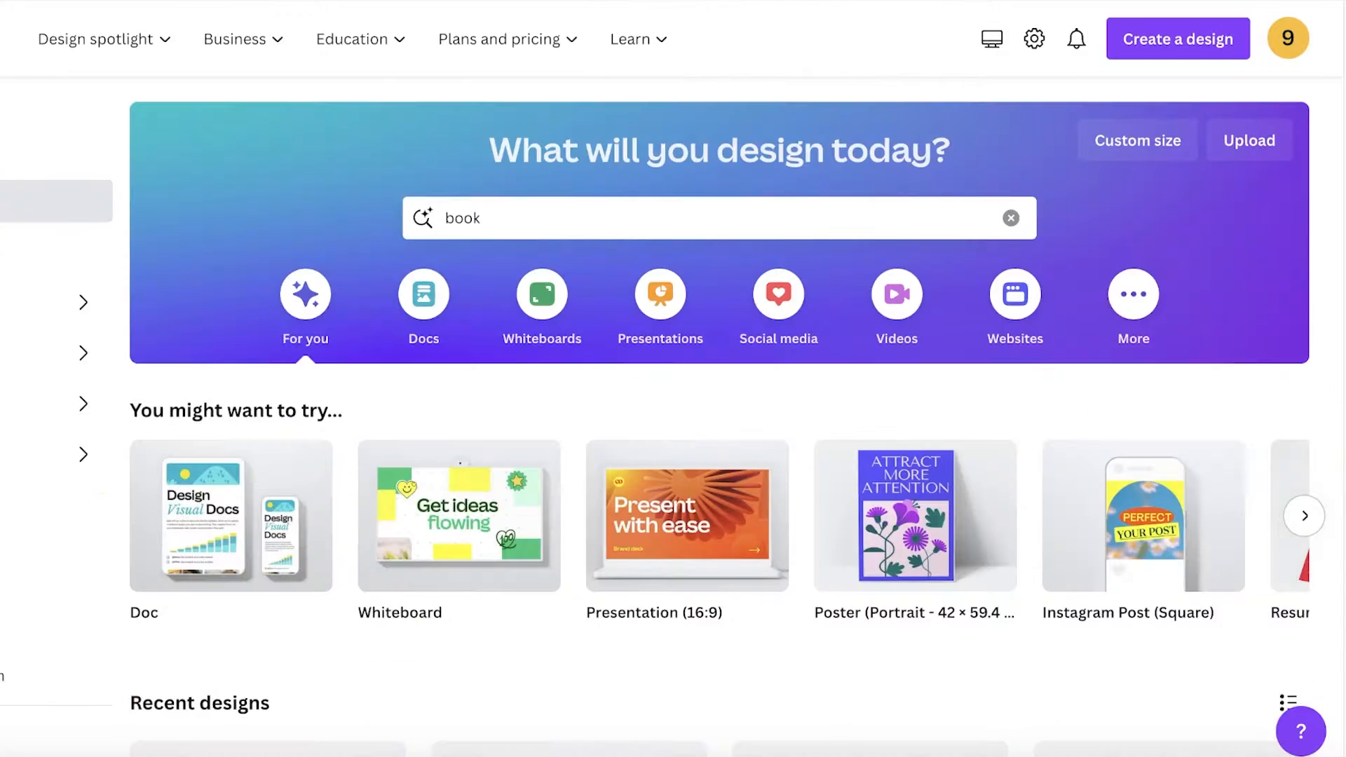
# Step: Create a new custom-size design of 512 by 800 px
pyautogui.click(1121, 148)
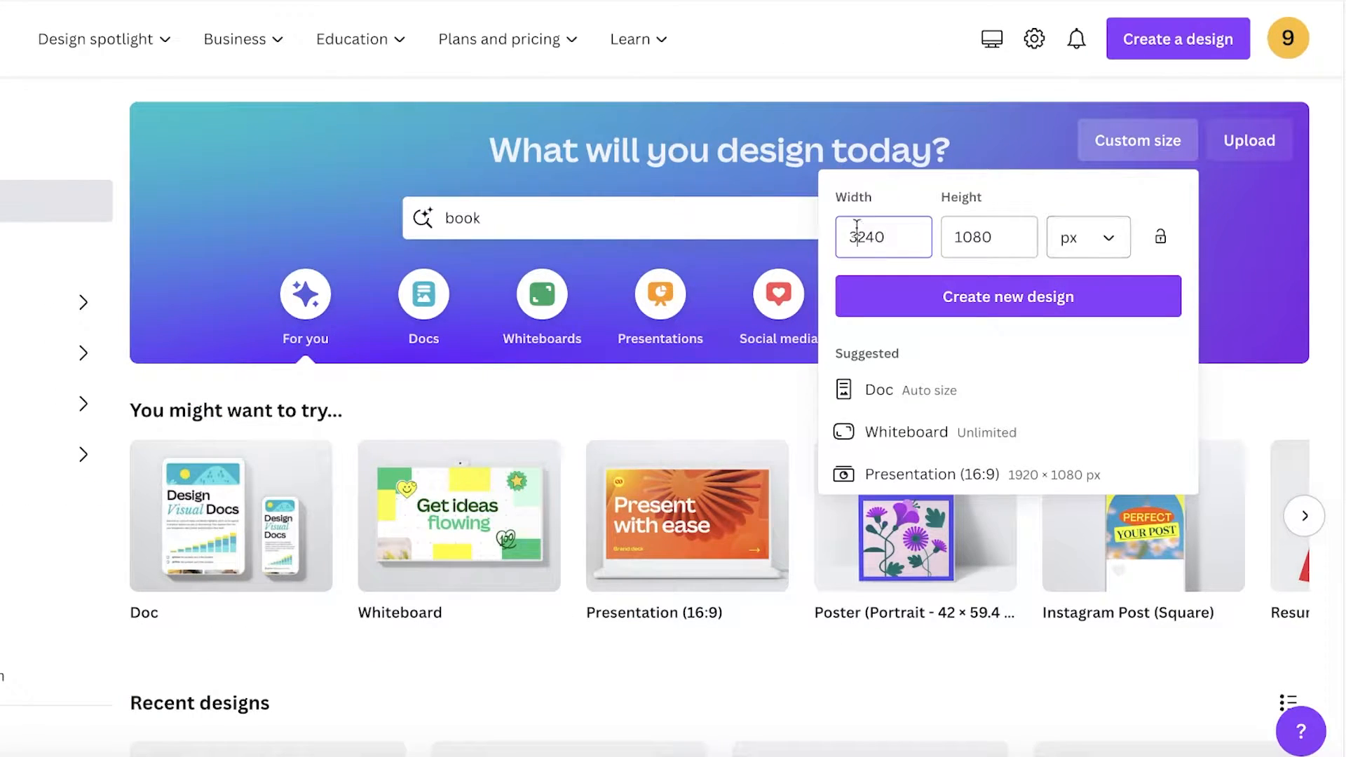
pyautogui.write('512')
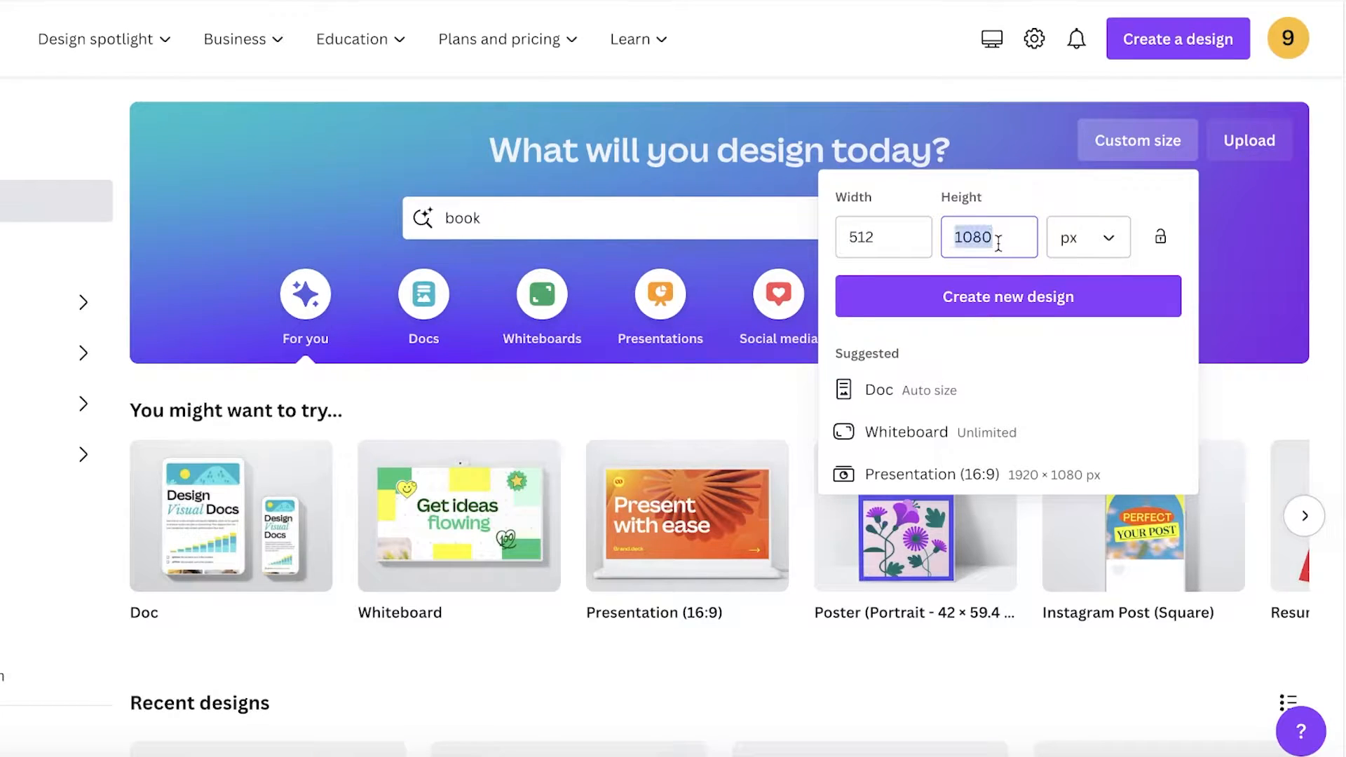
pyautogui.write('800')
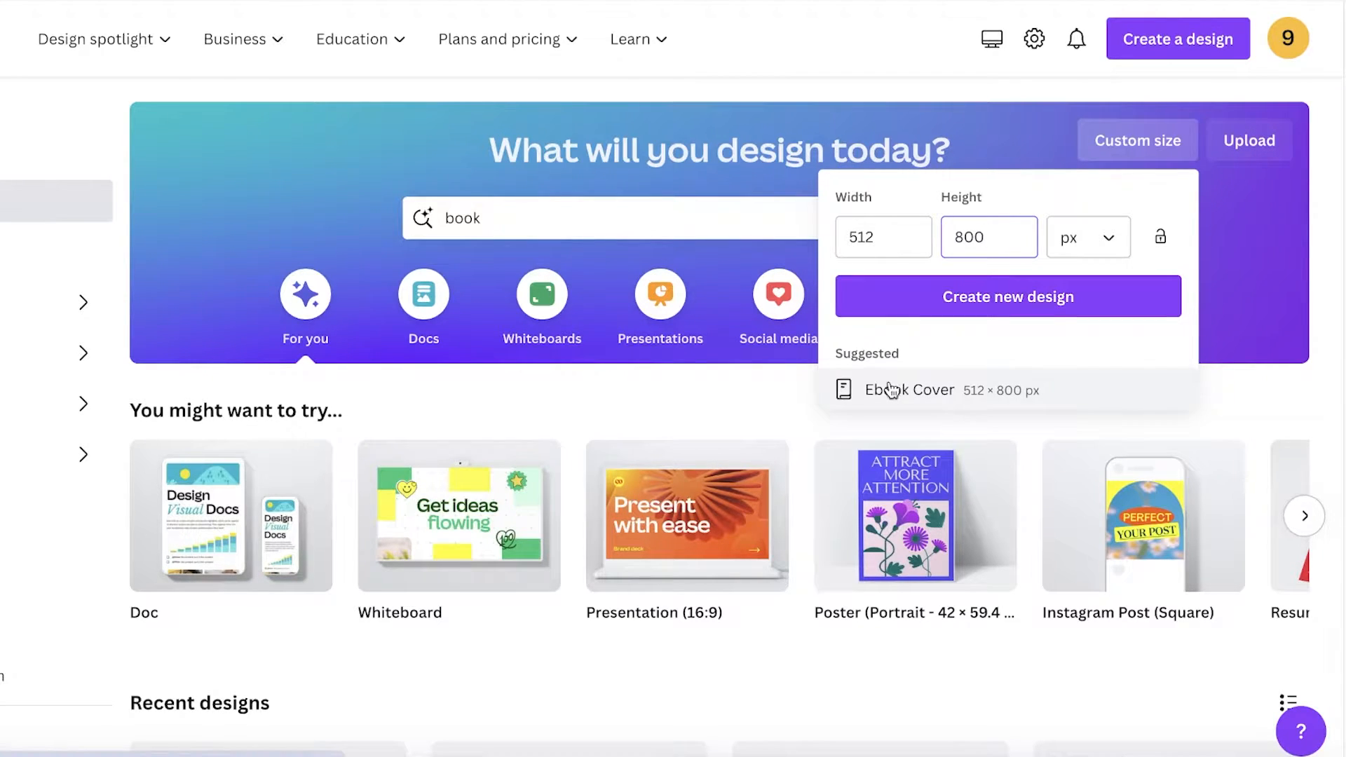
pyautogui.click(872, 311)
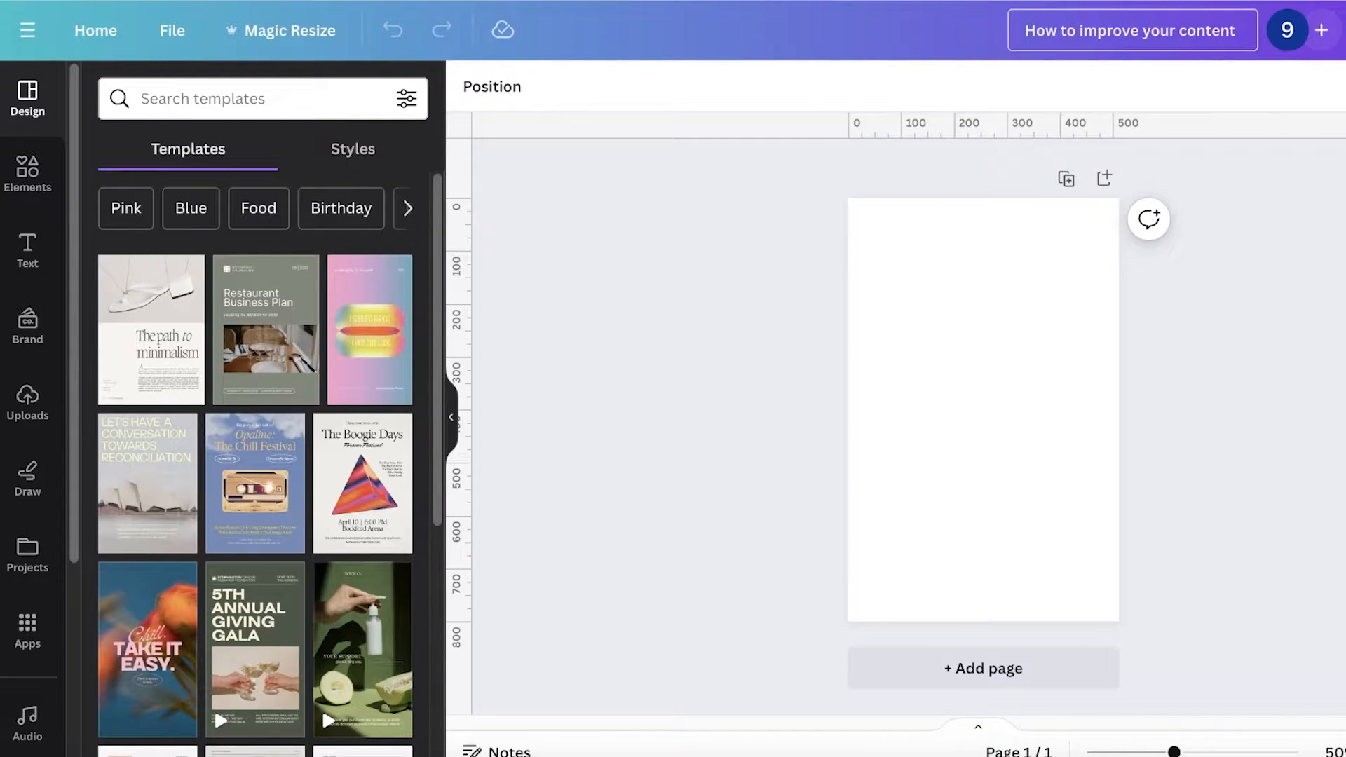
# Step: Rename the design as How to improve your content Ebook
pyautogui.write('Ebook')
pyautogui.press('Return')
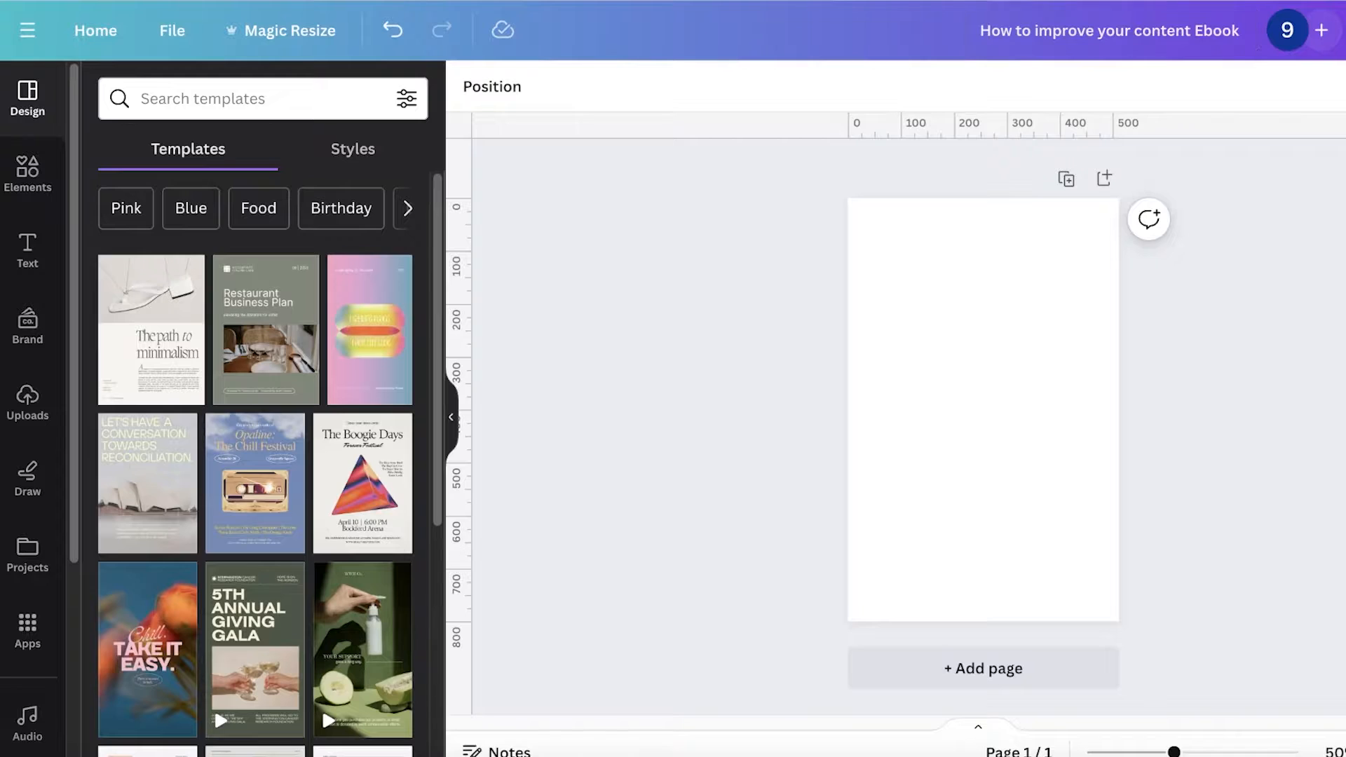
# Step: Browse the design templates available for the blank page
pyautogui.click(959, 295)
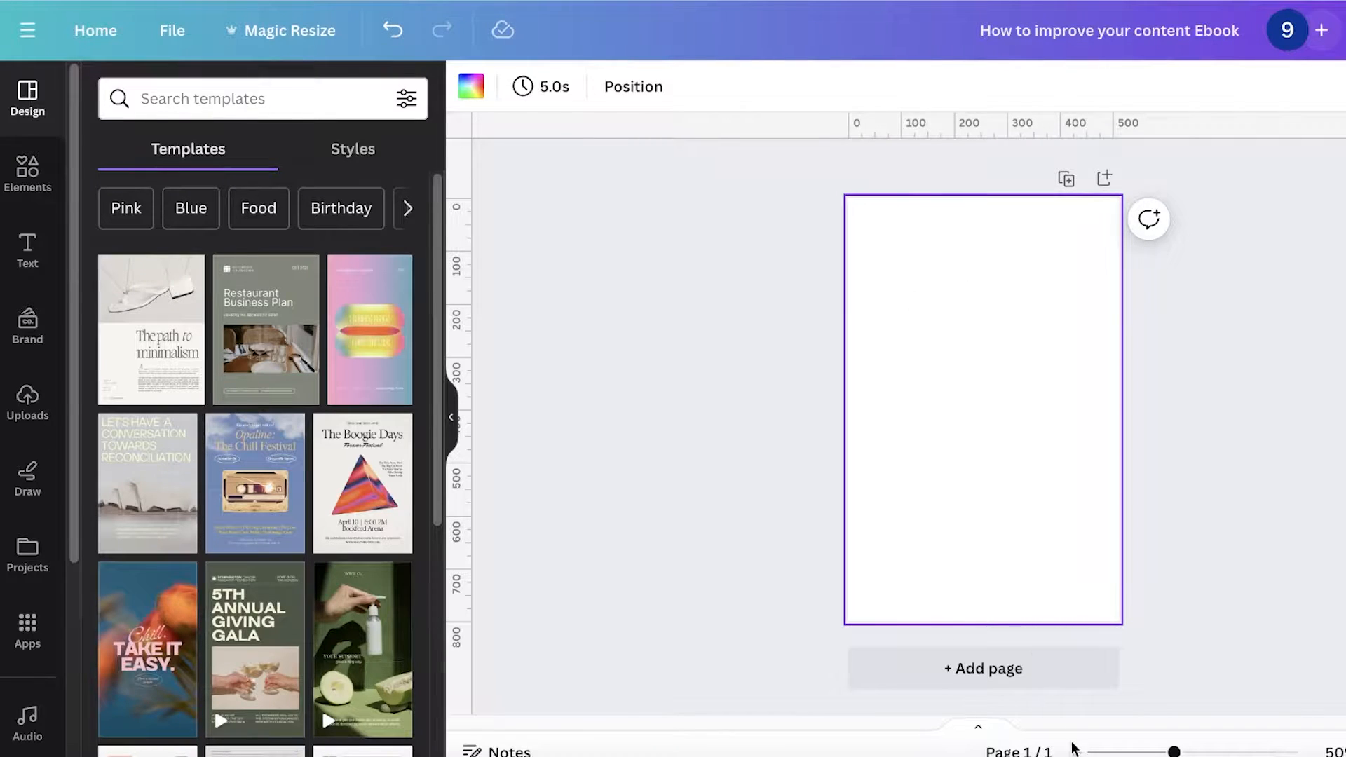
pyautogui.moveTo(1175, 752); pyautogui.dragTo(1185, 752)
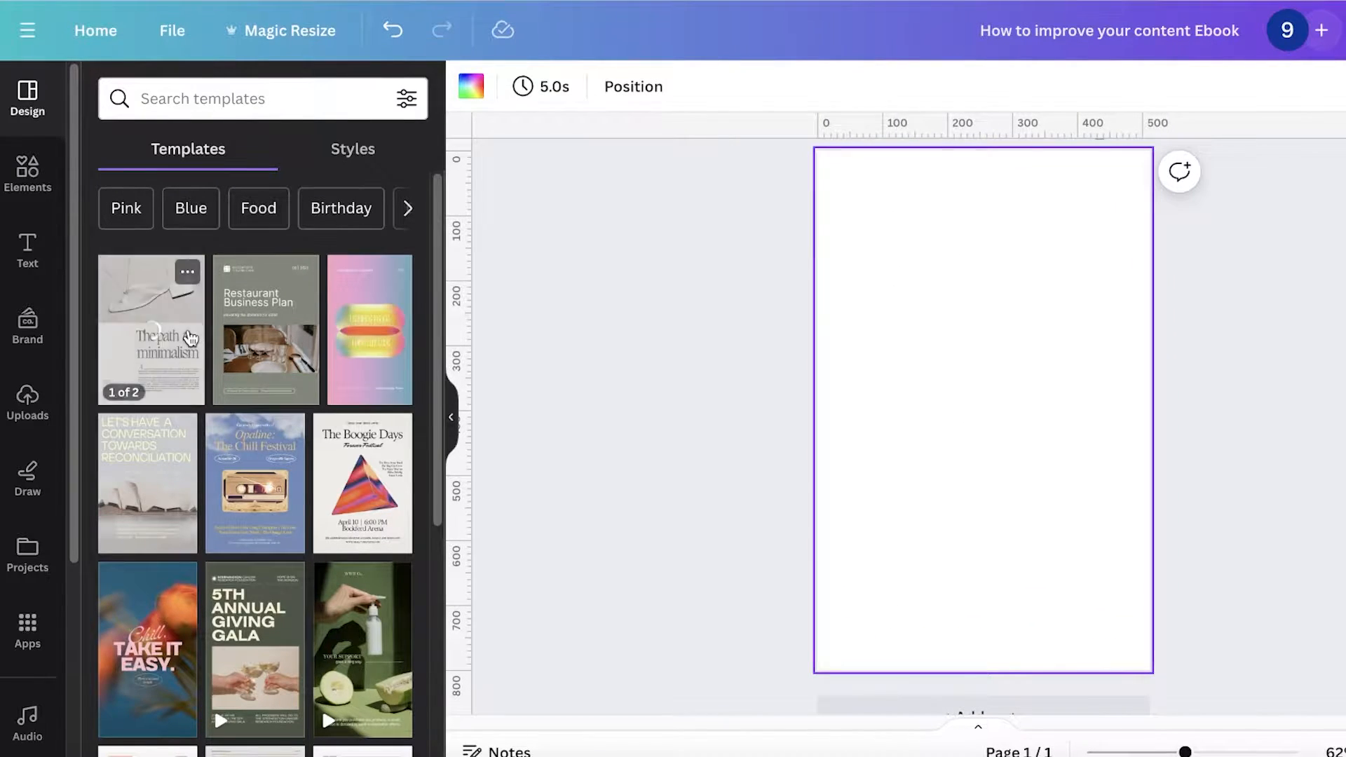
pyautogui.scroll(-1, 180, 328)
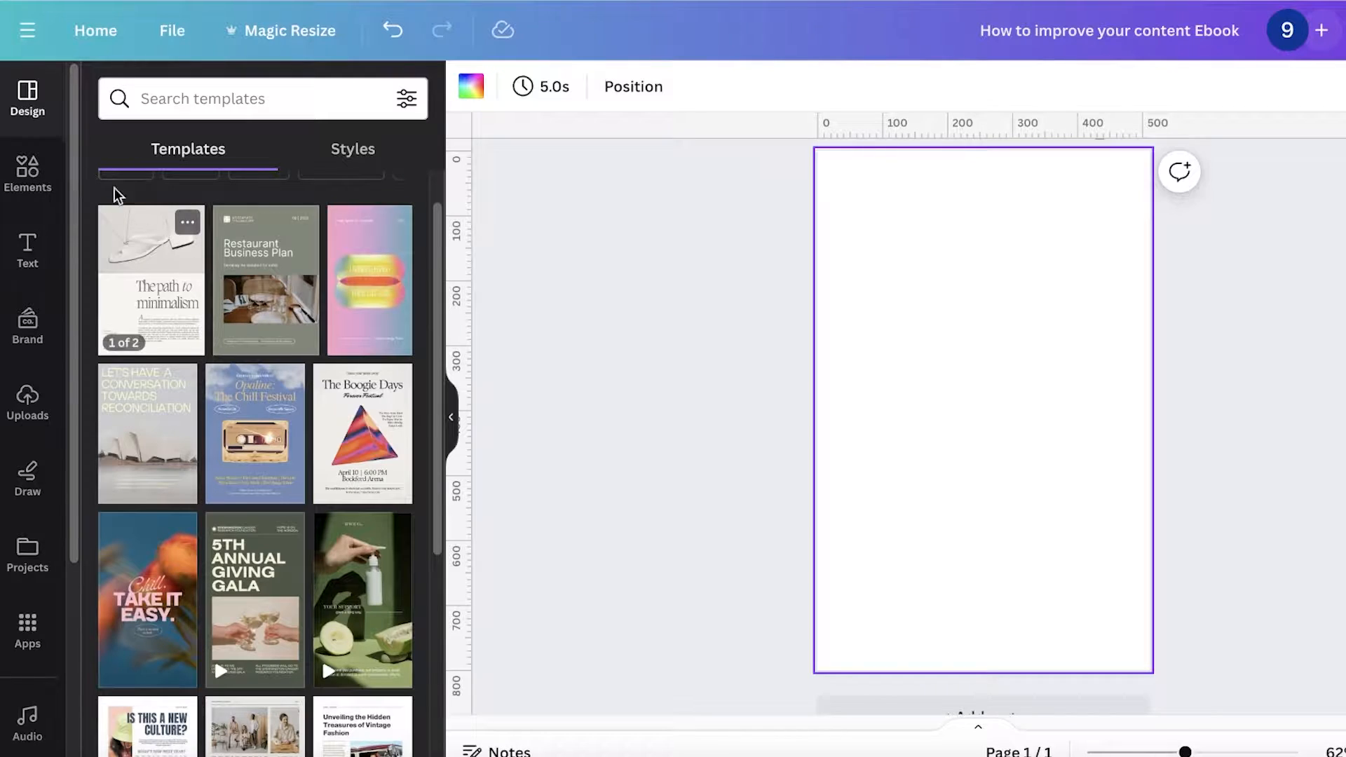
pyautogui.scroll(-5, 84, 583)
pyautogui.scroll(-4, 48, 631)
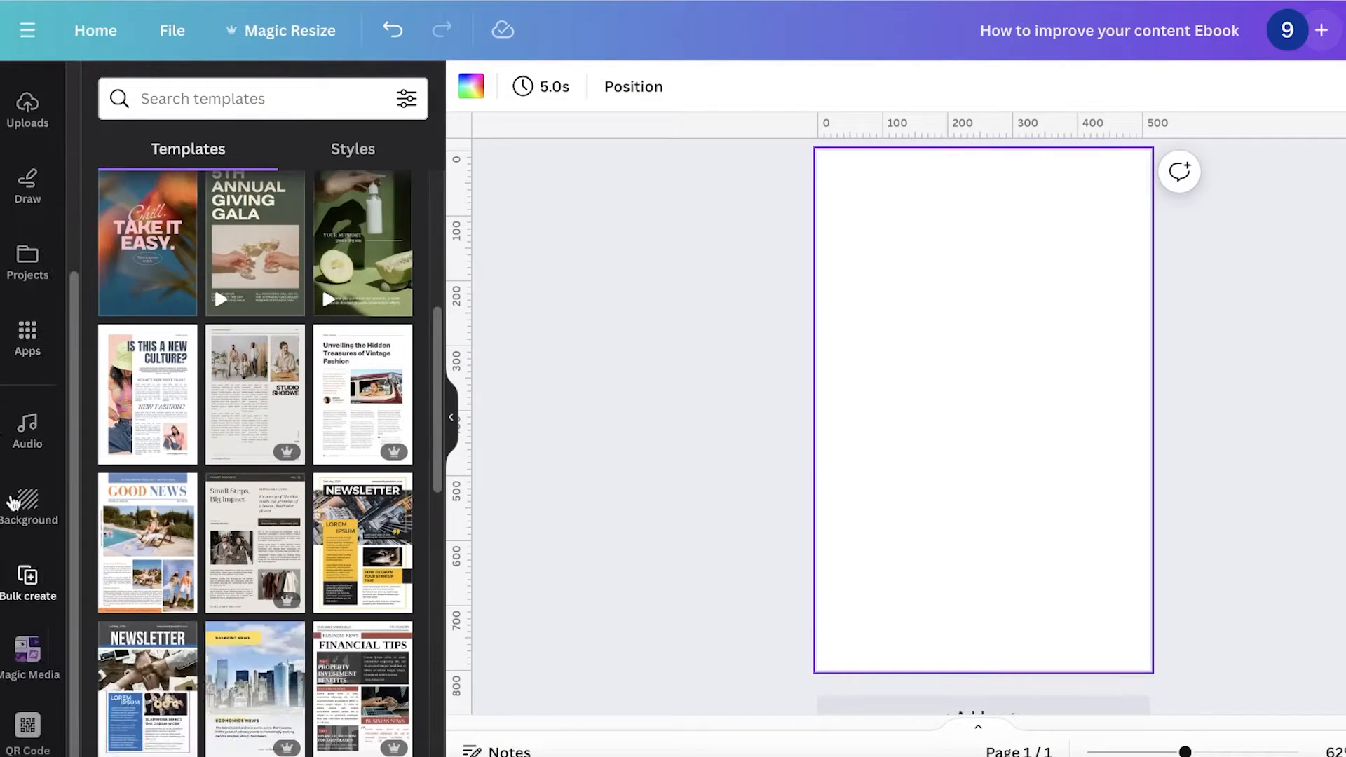
pyautogui.scroll(4, 13, 501)
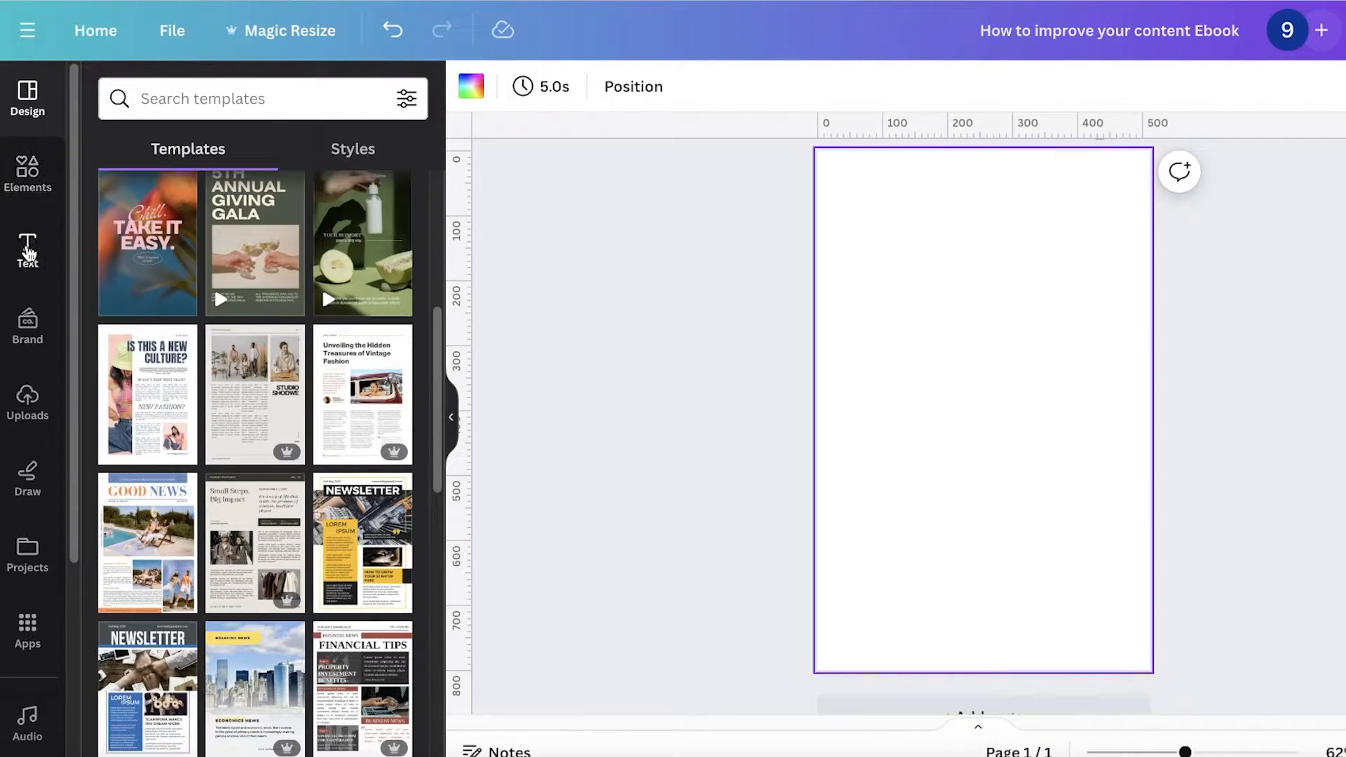
pyautogui.scroll(-4, 28, 514)
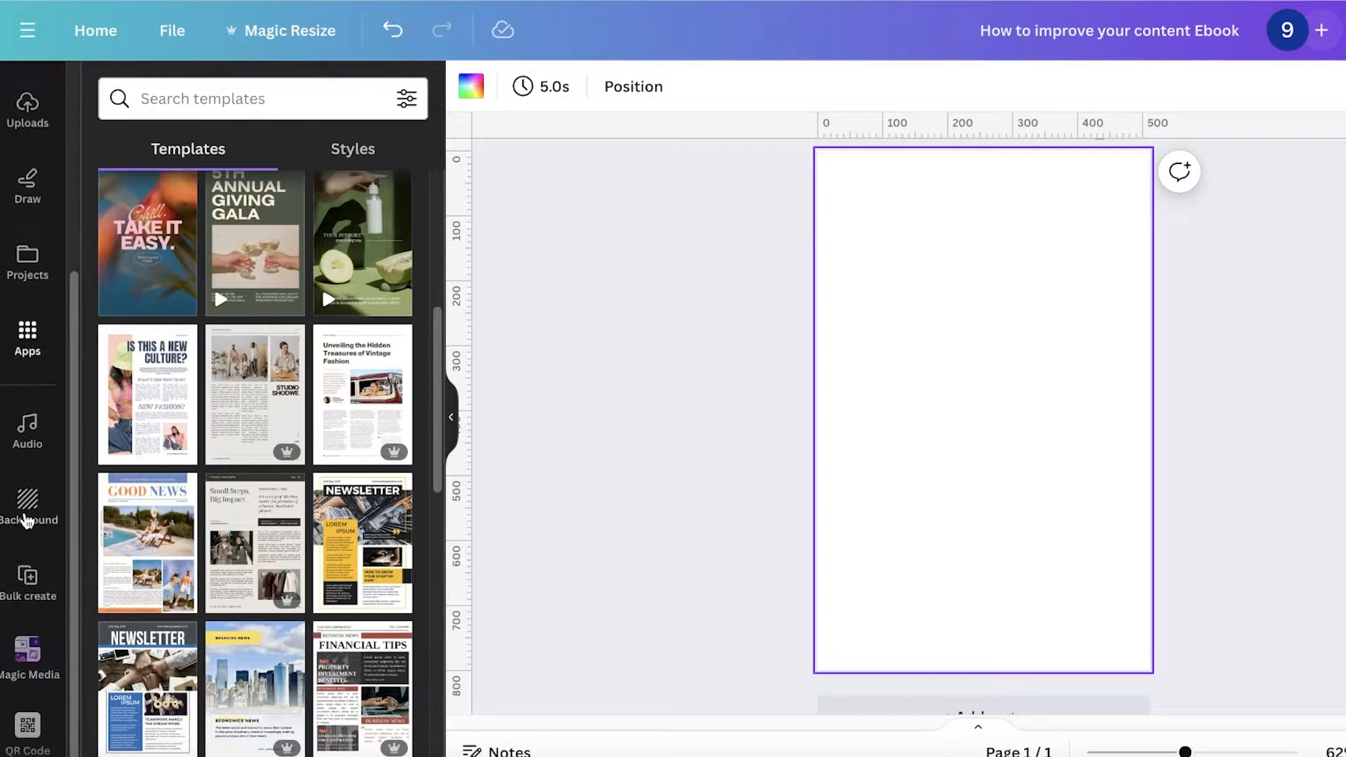
pyautogui.scroll(4, 27, 510)
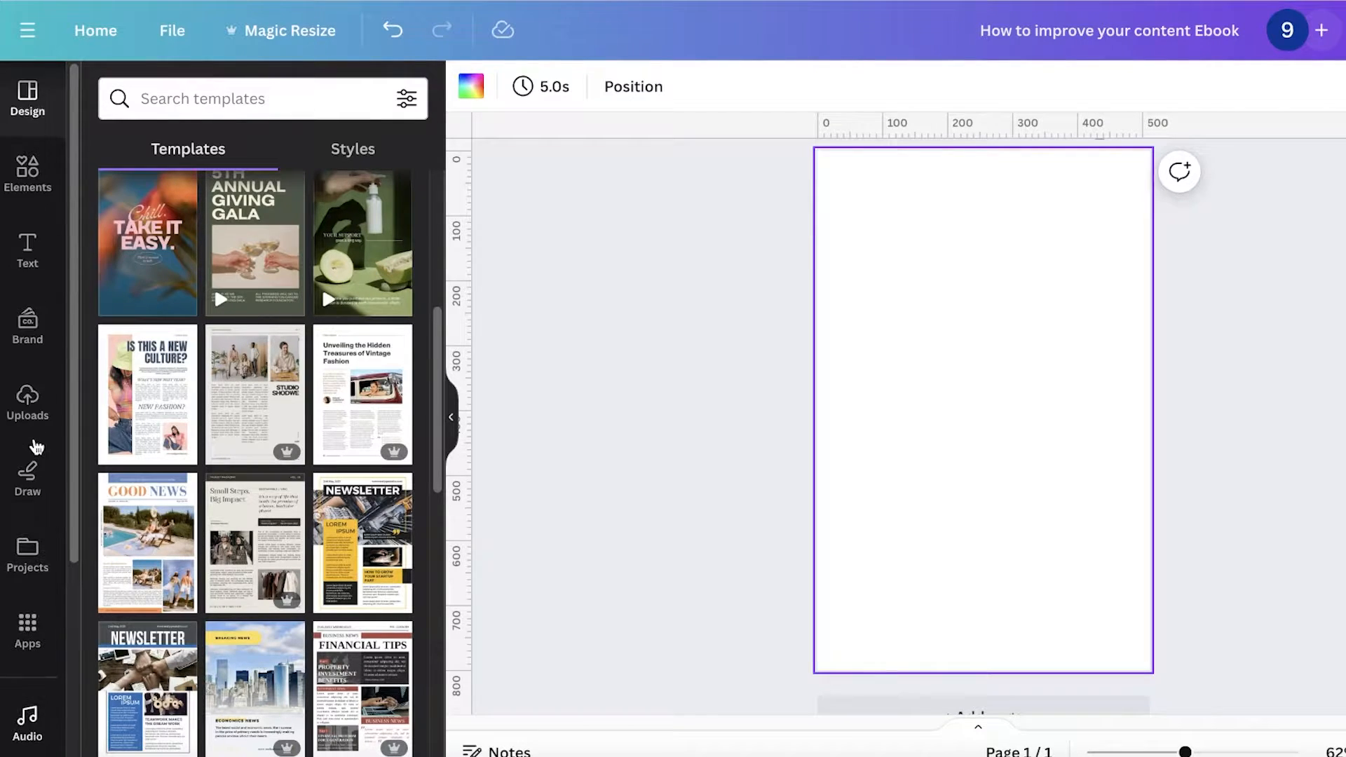
pyautogui.click(36, 125)
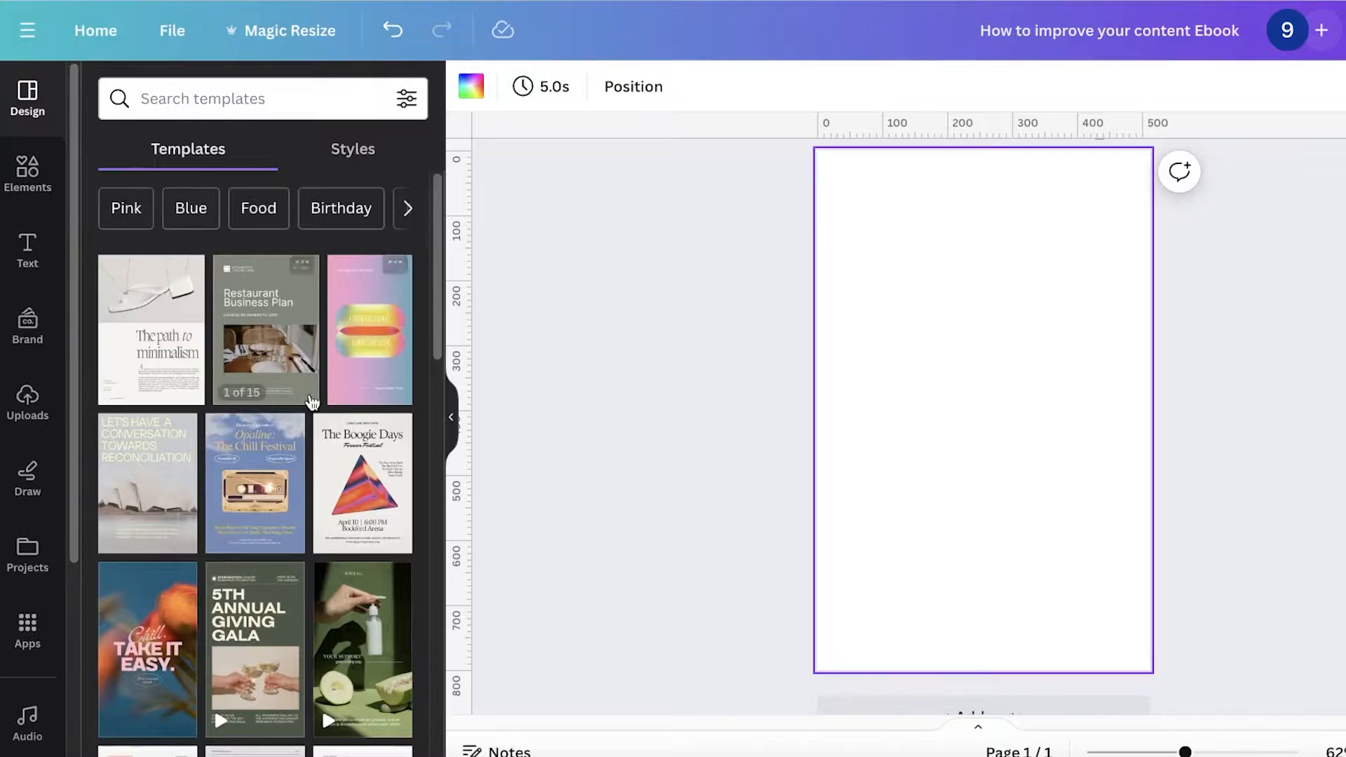
pyautogui.scroll(-3, 309, 401)
pyautogui.scroll(-10, 310, 400)
pyautogui.scroll(13, 307, 401)
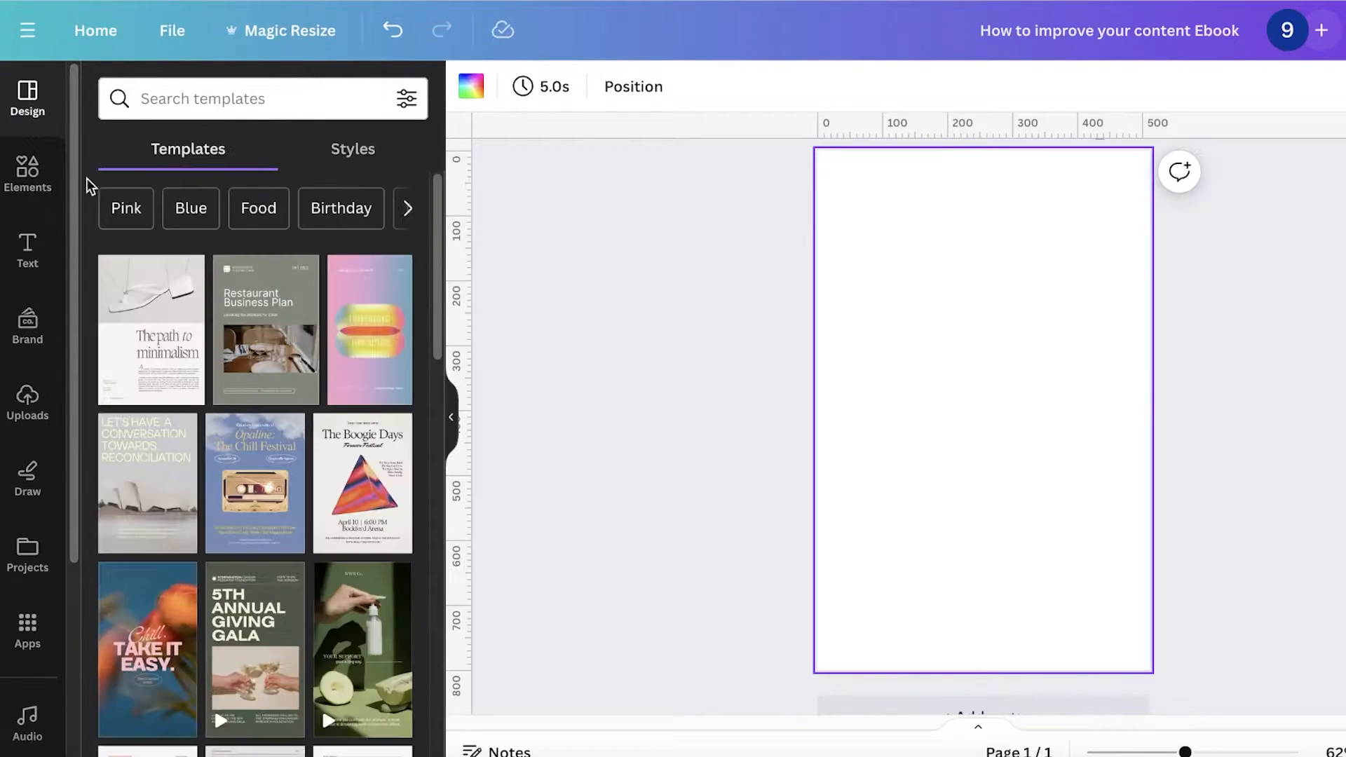
# Step: Add the topographic line pattern from recently used elements and stretch it to cover the whole page
pyautogui.click(36, 184)
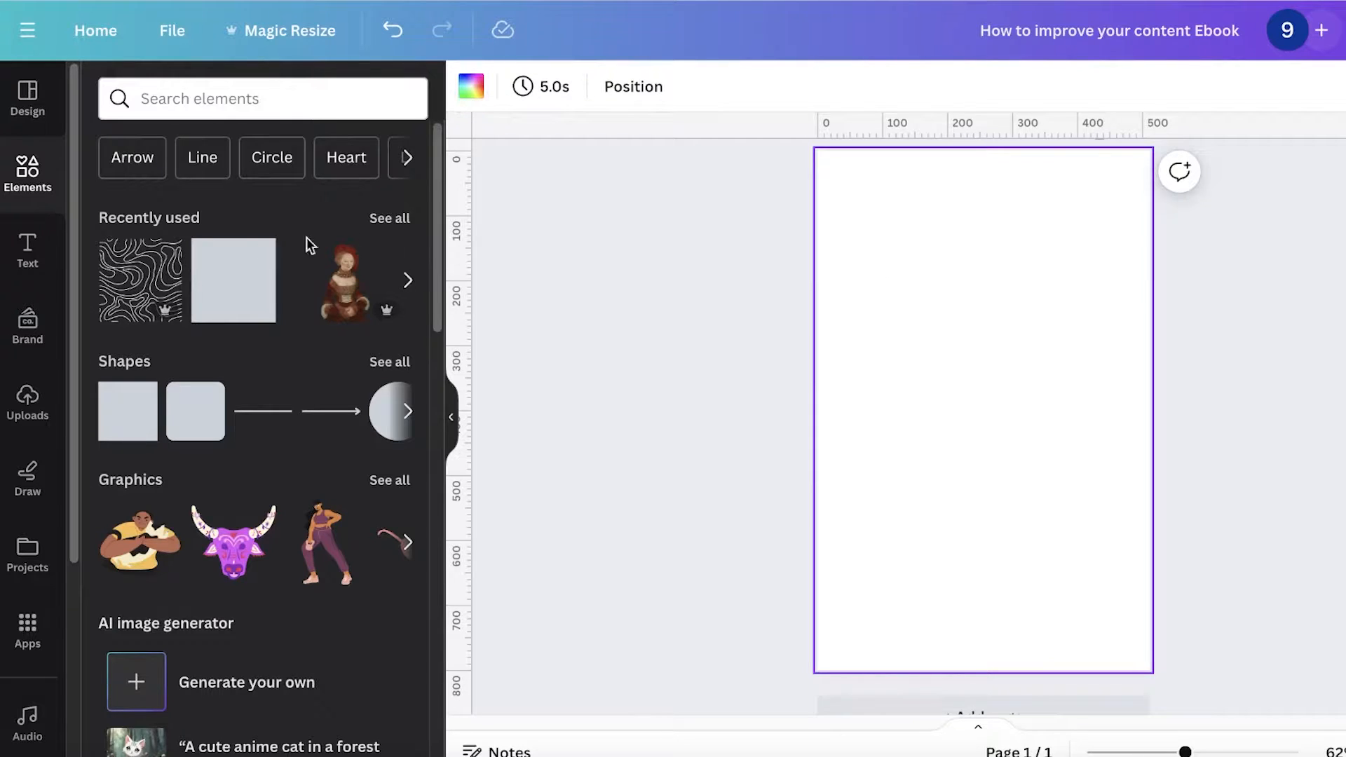
pyautogui.click(163, 260)
pyautogui.click(150, 269)
pyautogui.click(122, 285)
pyautogui.moveTo(911, 370); pyautogui.dragTo(1280, 594)
pyautogui.moveTo(955, 404); pyautogui.dragTo(900, 384)
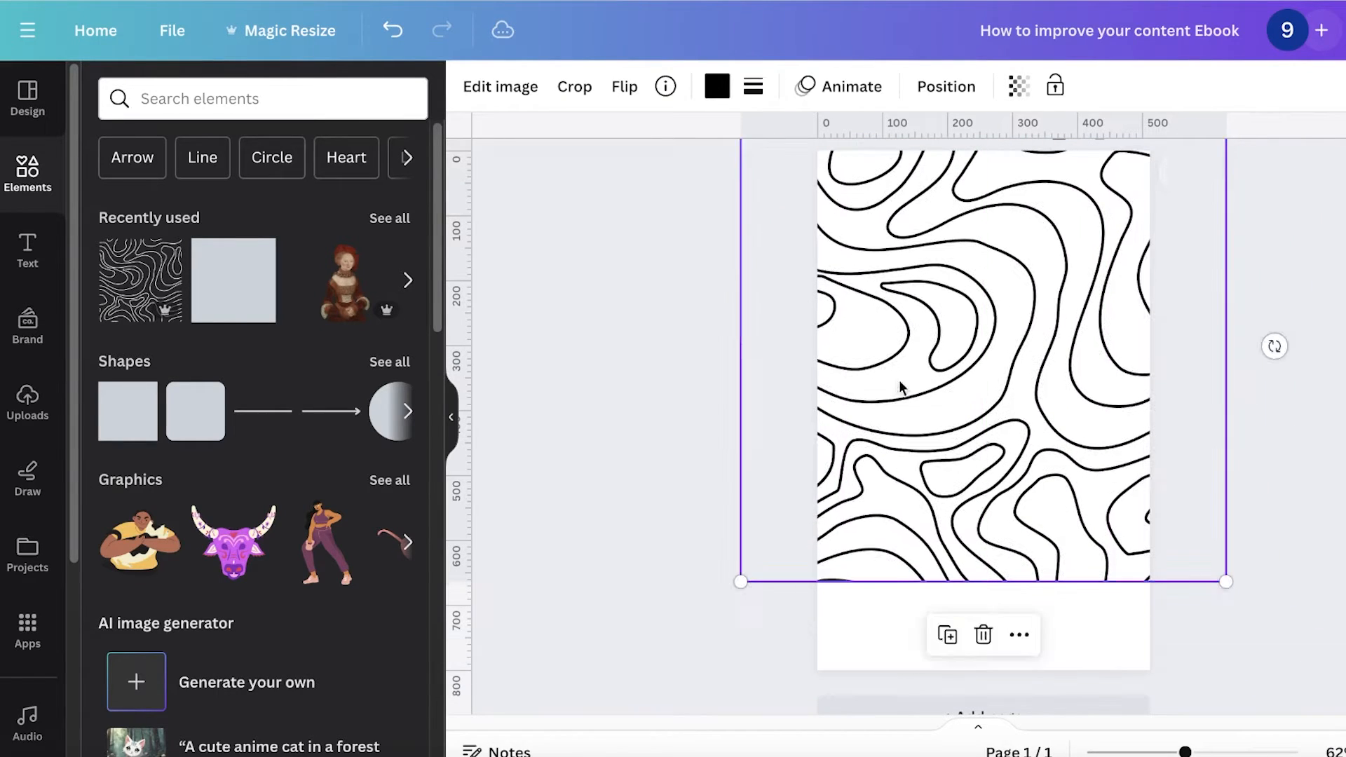
pyautogui.moveTo(1223, 581); pyautogui.dragTo(1174, 532)
pyautogui.moveTo(1033, 383); pyautogui.dragTo(1017, 422)
pyautogui.moveTo(1158, 569); pyautogui.dragTo(1265, 673)
pyautogui.scroll(1, 1007, 518)
pyautogui.click(642, 336)
pyautogui.scroll(-2, 642, 337)
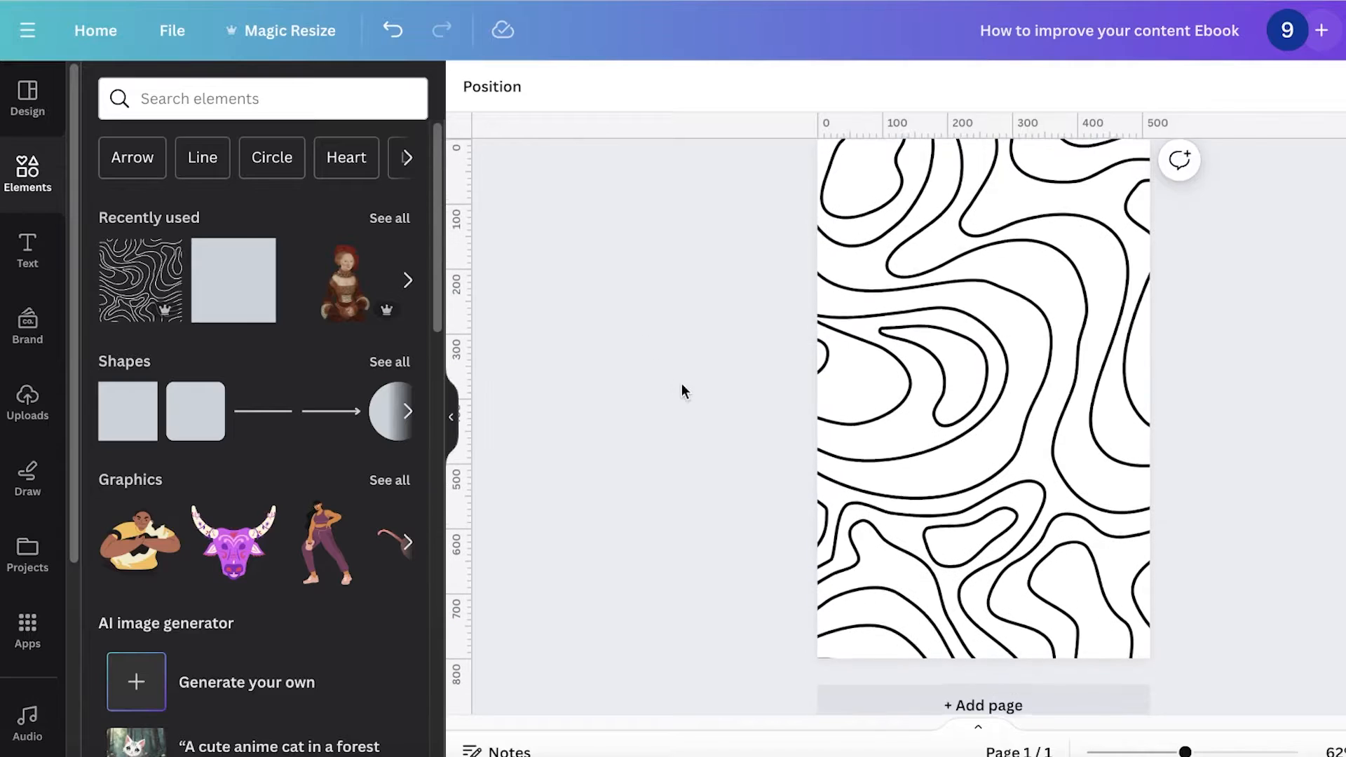
# Step: Add a second blank page to the design
pyautogui.click(983, 668)
pyautogui.scroll(6, 736, 434)
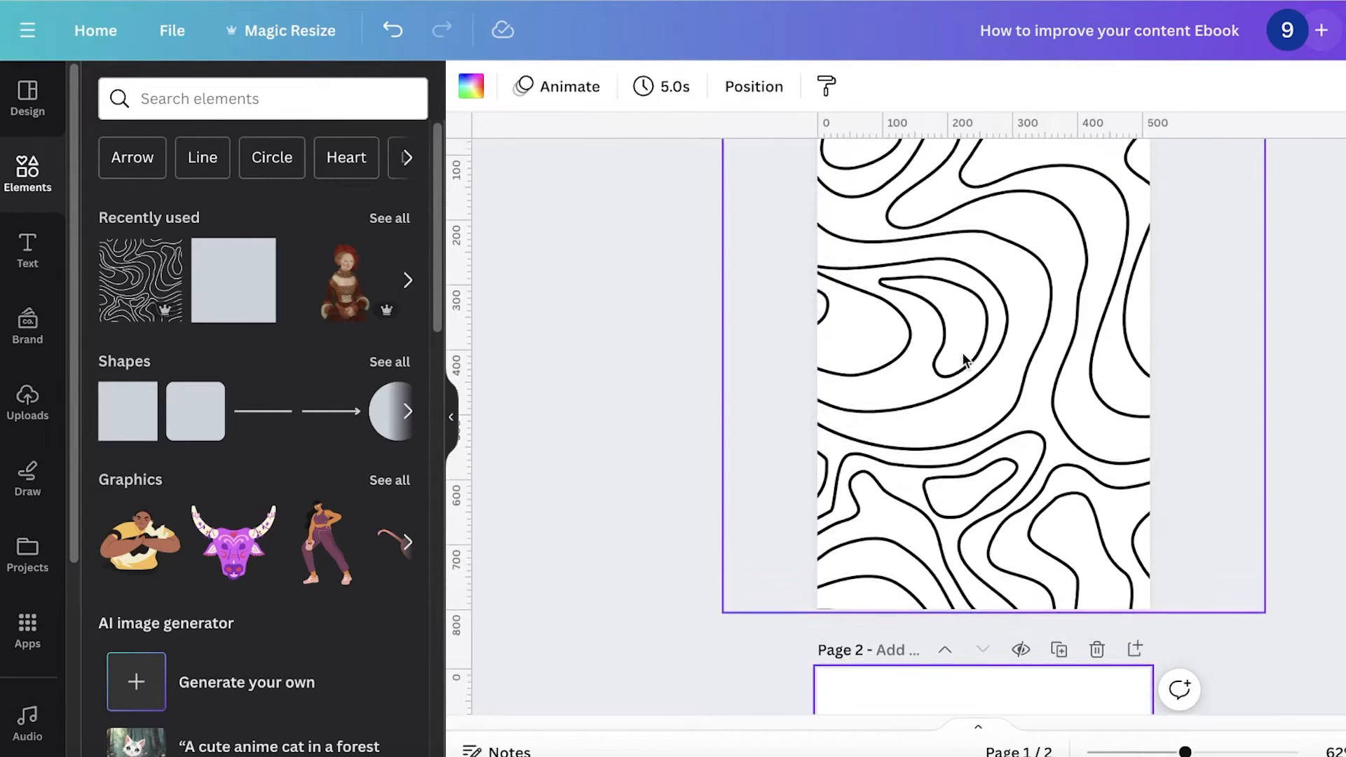
# Step: Recolour the topographic pattern's lines on the first page to white
pyautogui.click(964, 360)
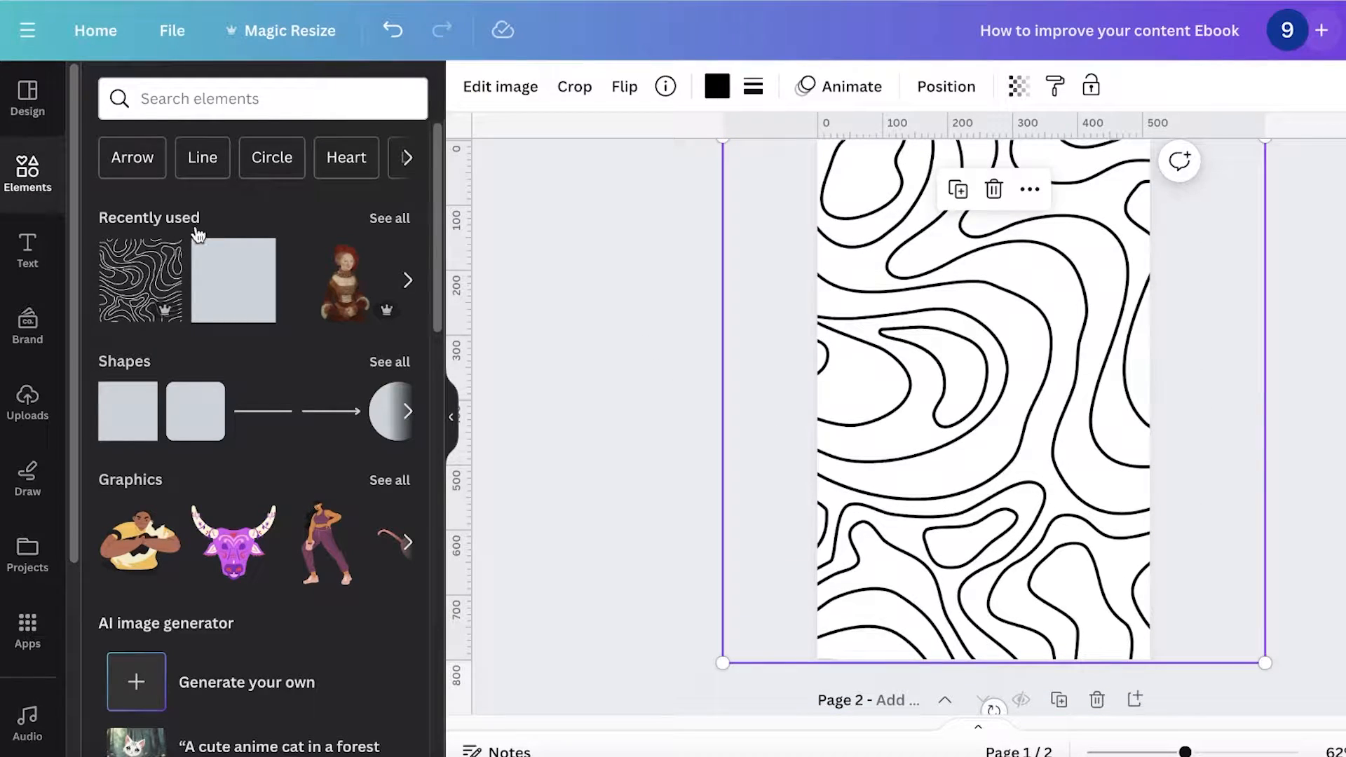
pyautogui.click(49, 251)
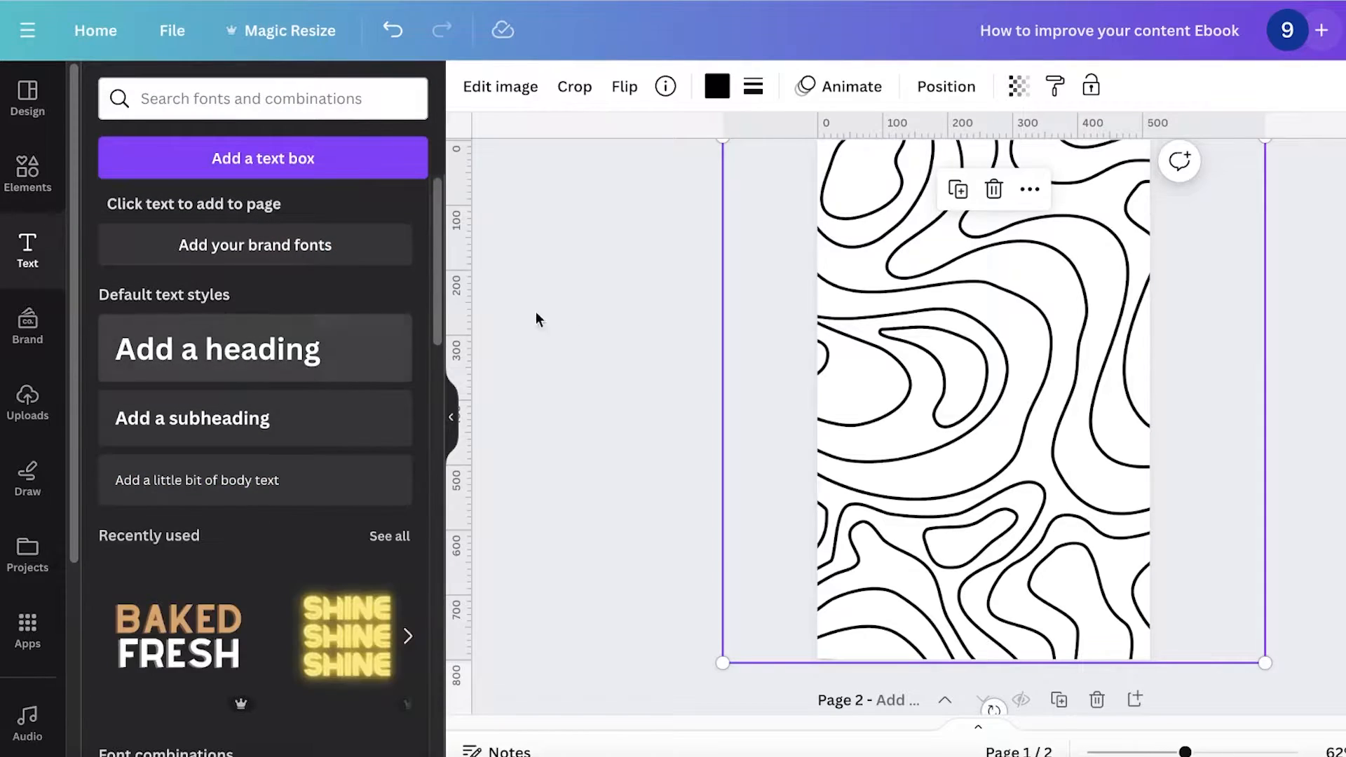
pyautogui.click(715, 98)
pyautogui.click(209, 223)
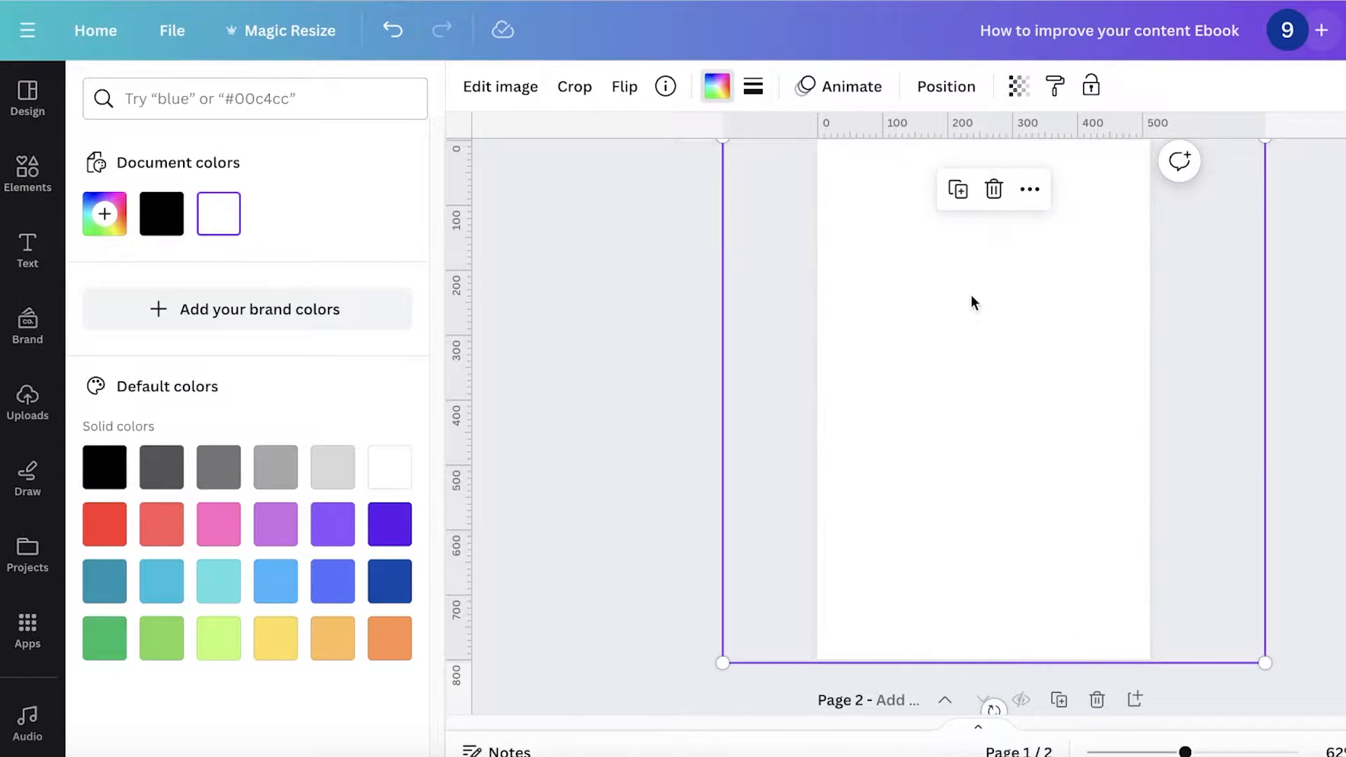
# Step: Fill the first page's background with black and realign the pattern to cover the page
pyautogui.moveTo(967, 292); pyautogui.dragTo(1153, 369)
pyautogui.click(876, 324)
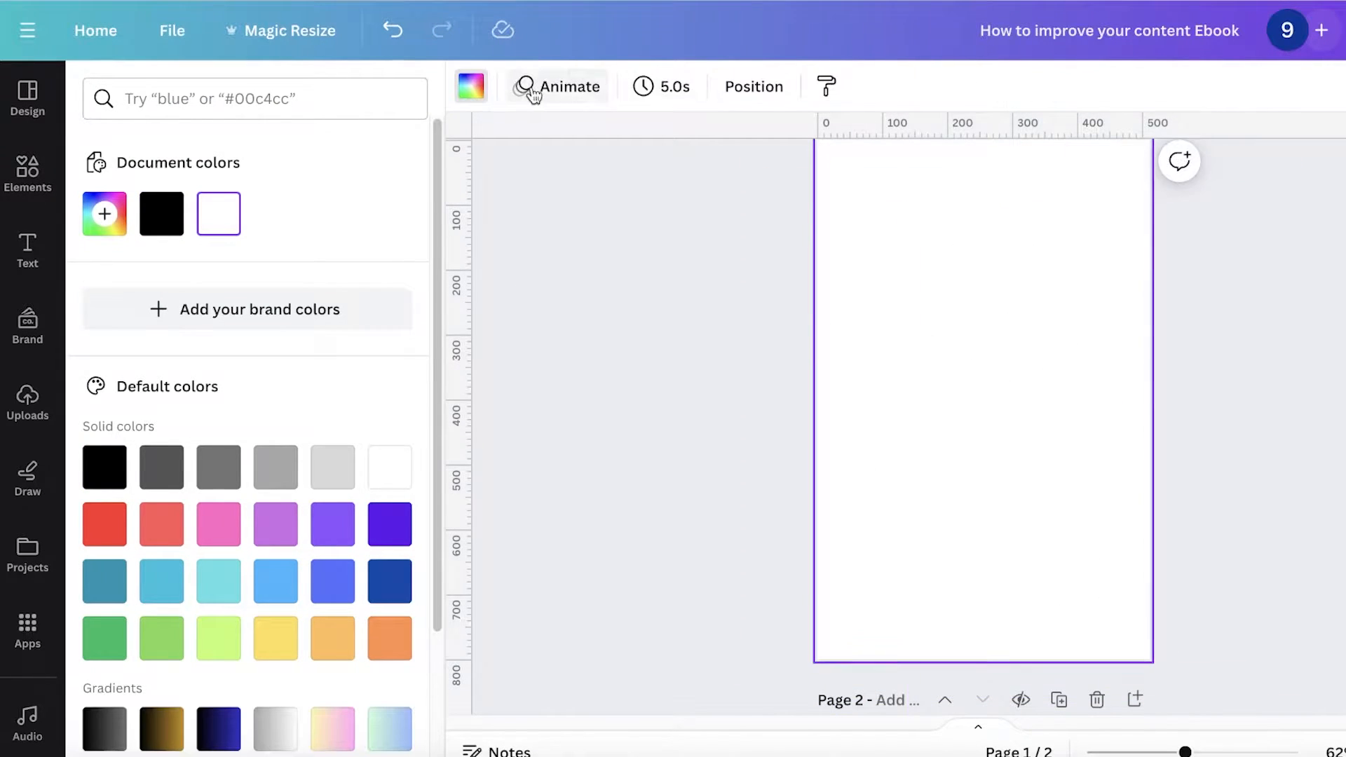
pyautogui.click(459, 97)
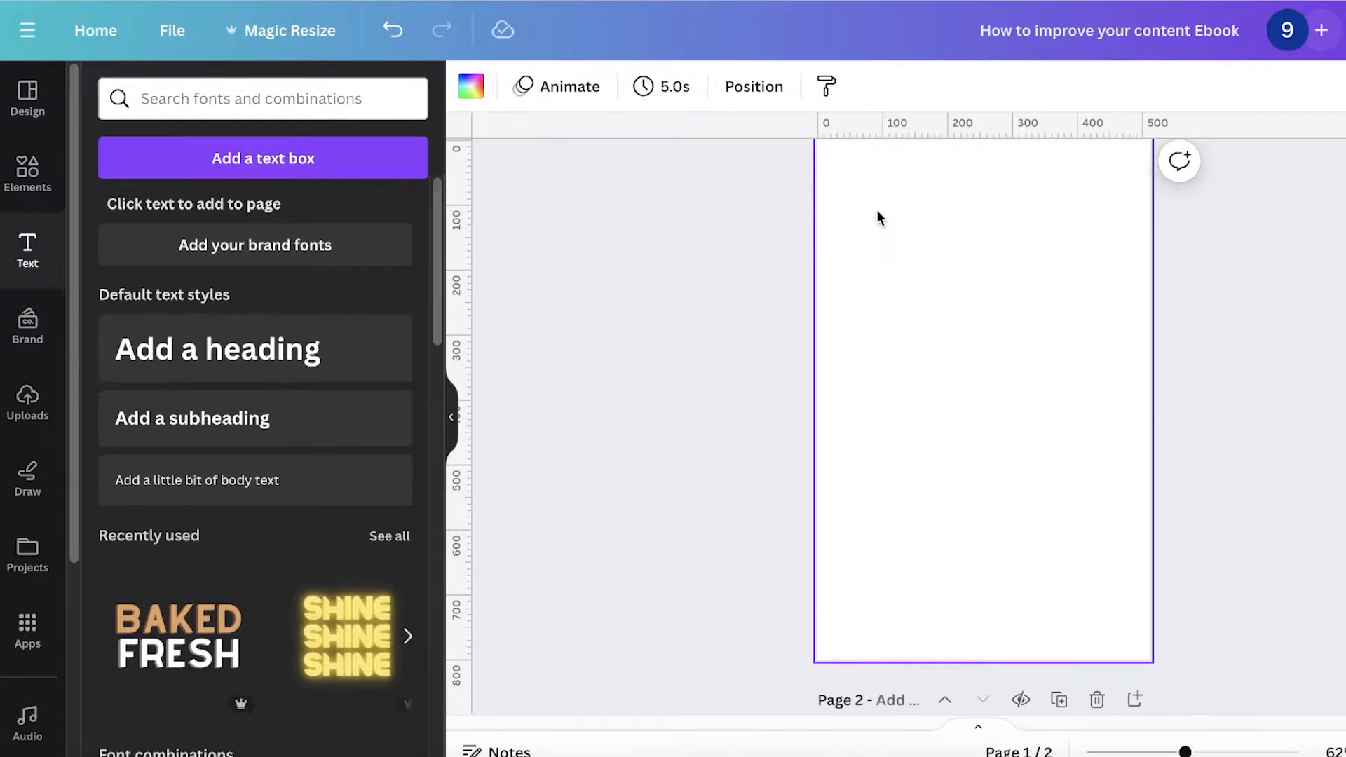
pyautogui.click(471, 86)
pyautogui.click(102, 210)
pyautogui.click(222, 420)
pyautogui.click(1078, 352)
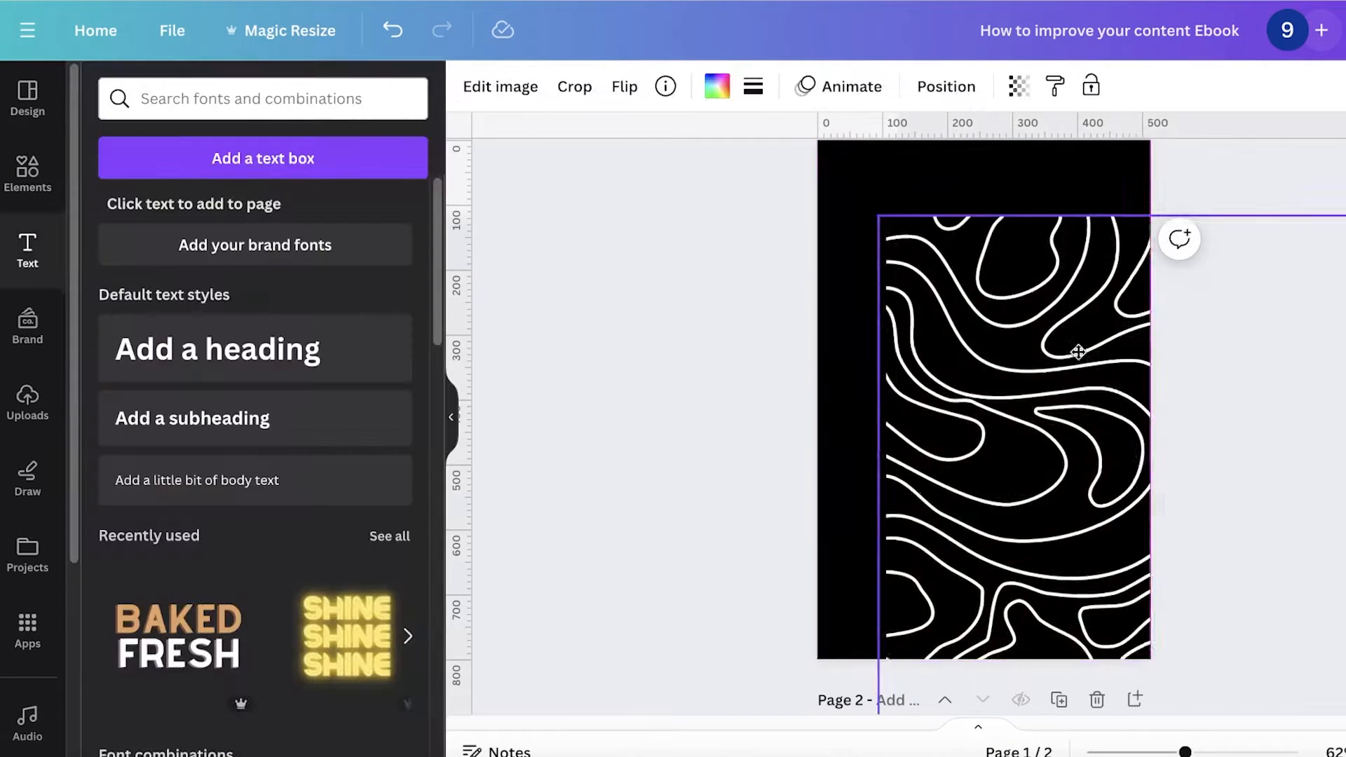
pyautogui.moveTo(1078, 352); pyautogui.dragTo(922, 264)
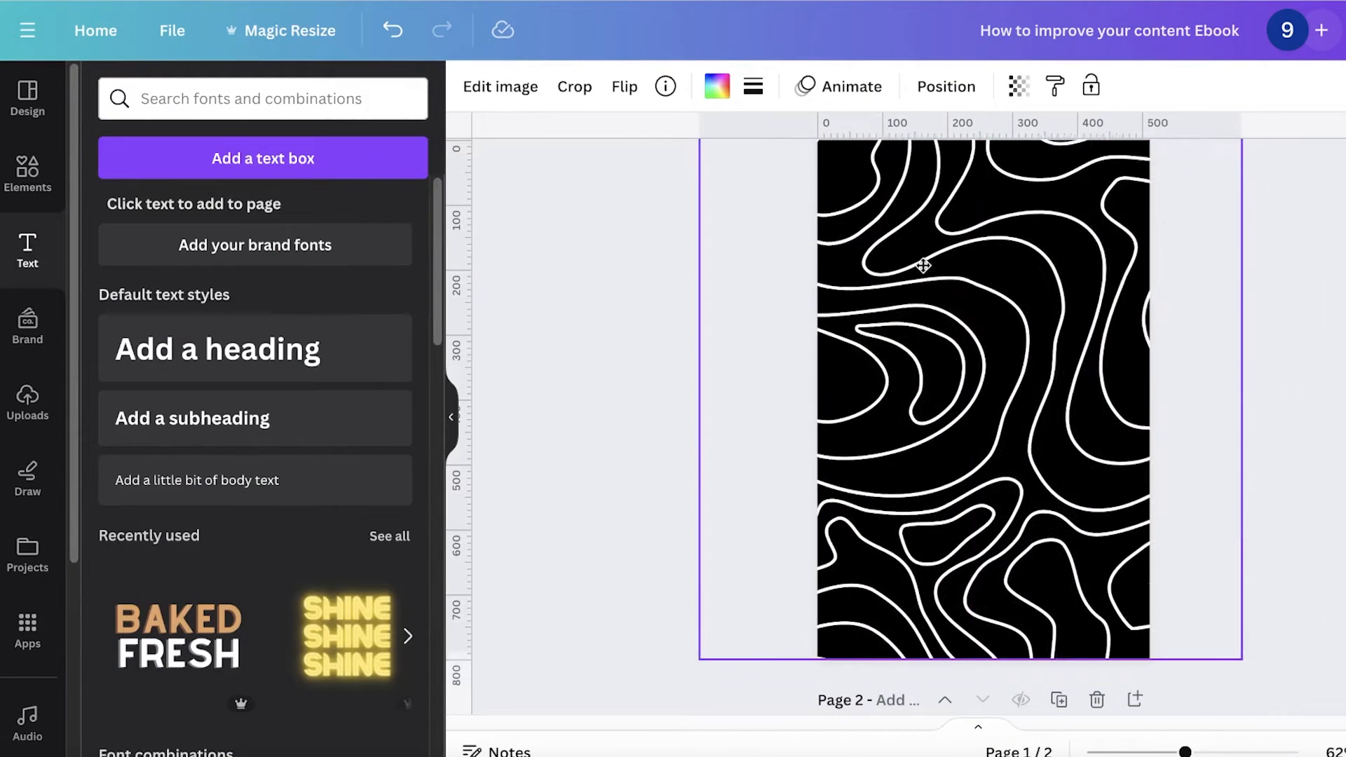
# Step: Add a heading reading how to improve your content and switch it to uppercase
pyautogui.click(214, 333)
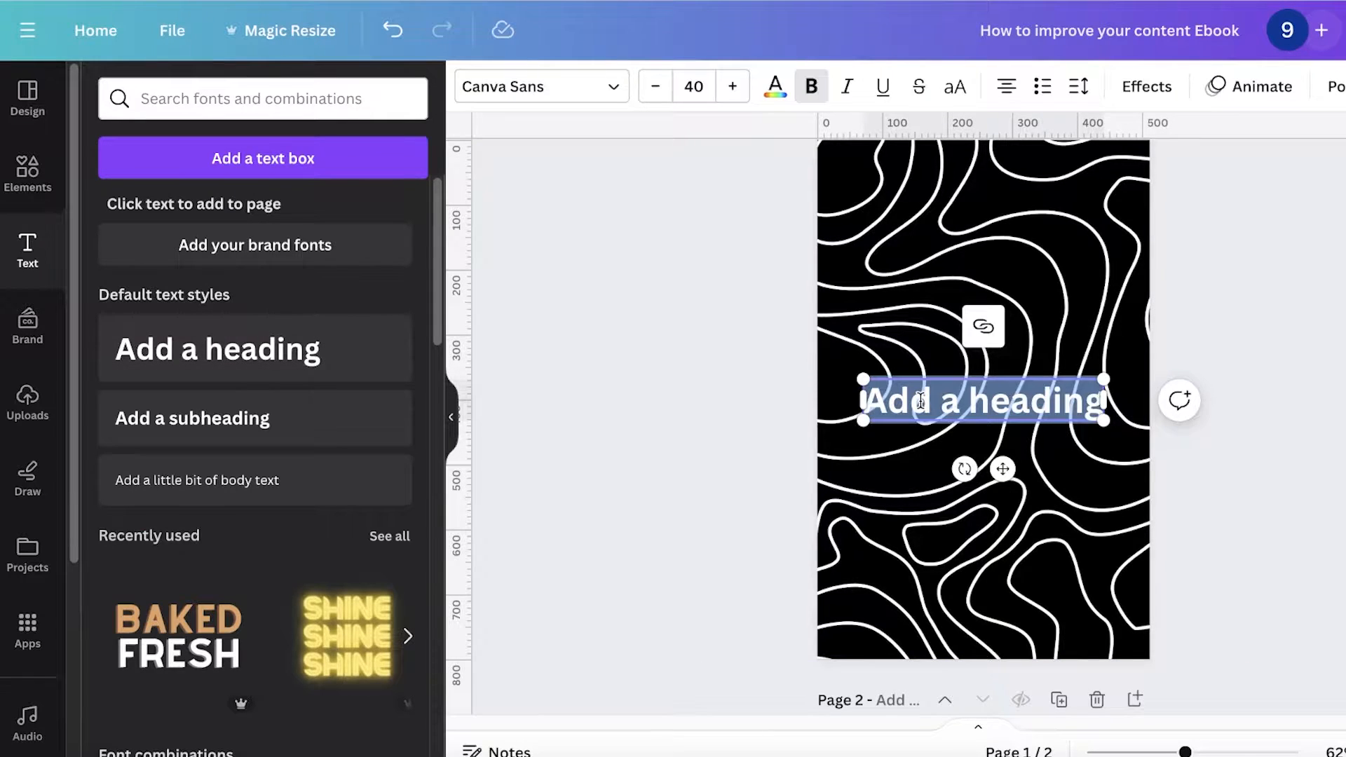
pyautogui.write('how to pr')
pyautogui.press('BackSpace')
pyautogui.press('BackSpace')
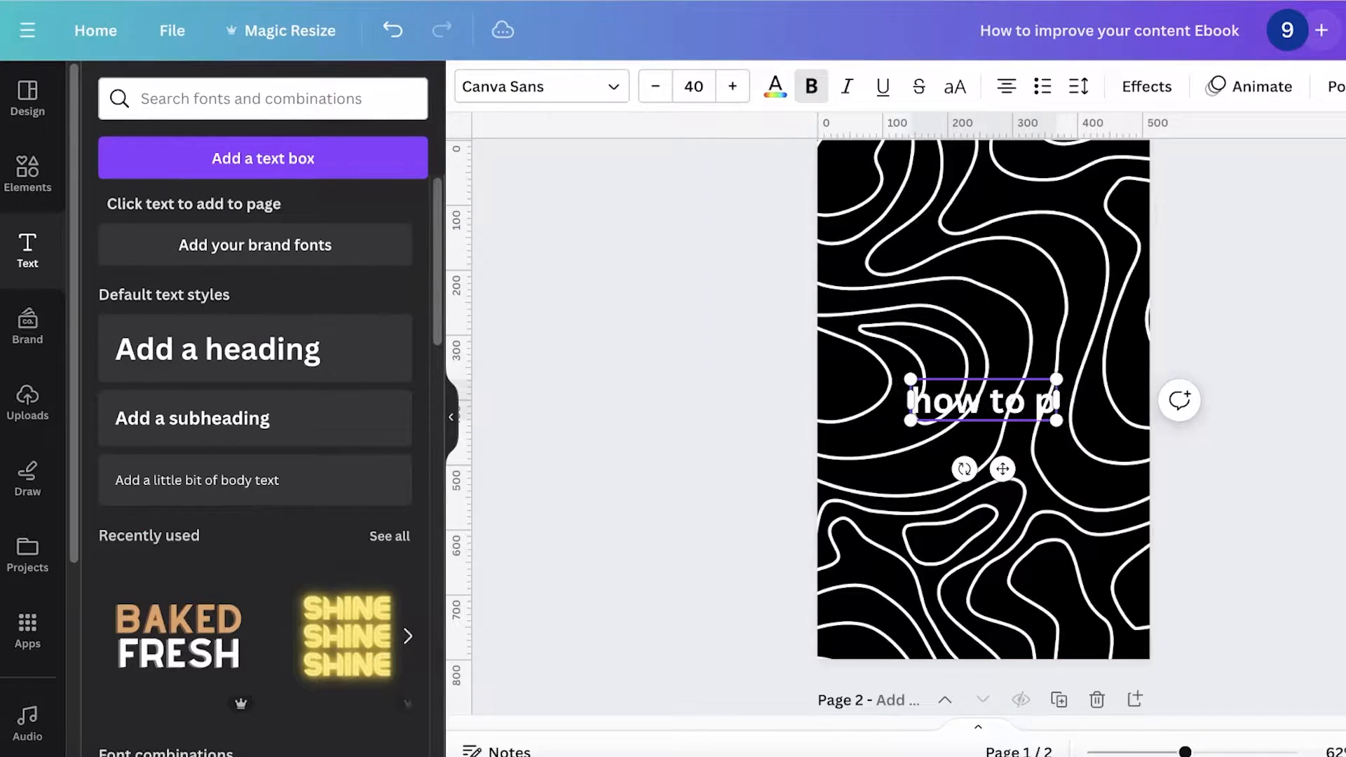
pyautogui.write('improve you')
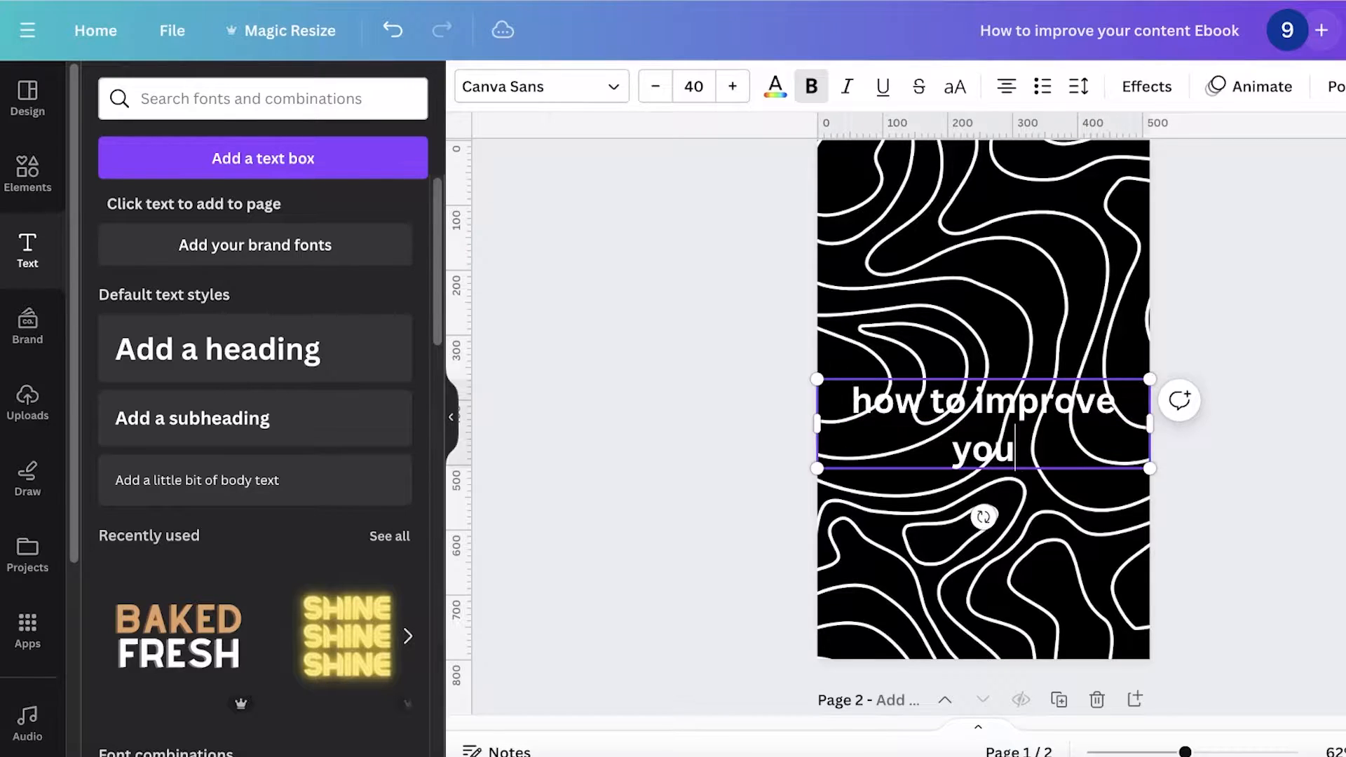
pyautogui.write('r content')
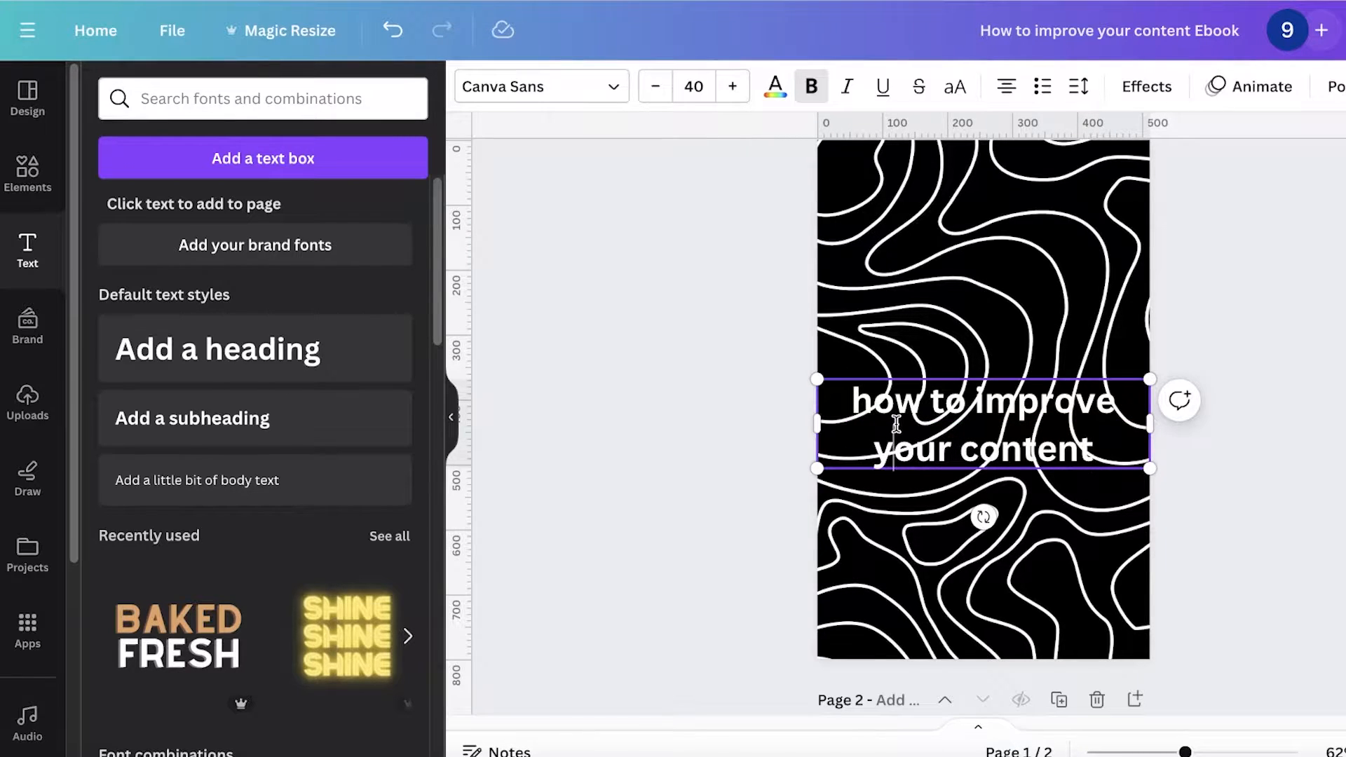
pyautogui.hotkey('ctrl', 'a')
pyautogui.click(956, 87)
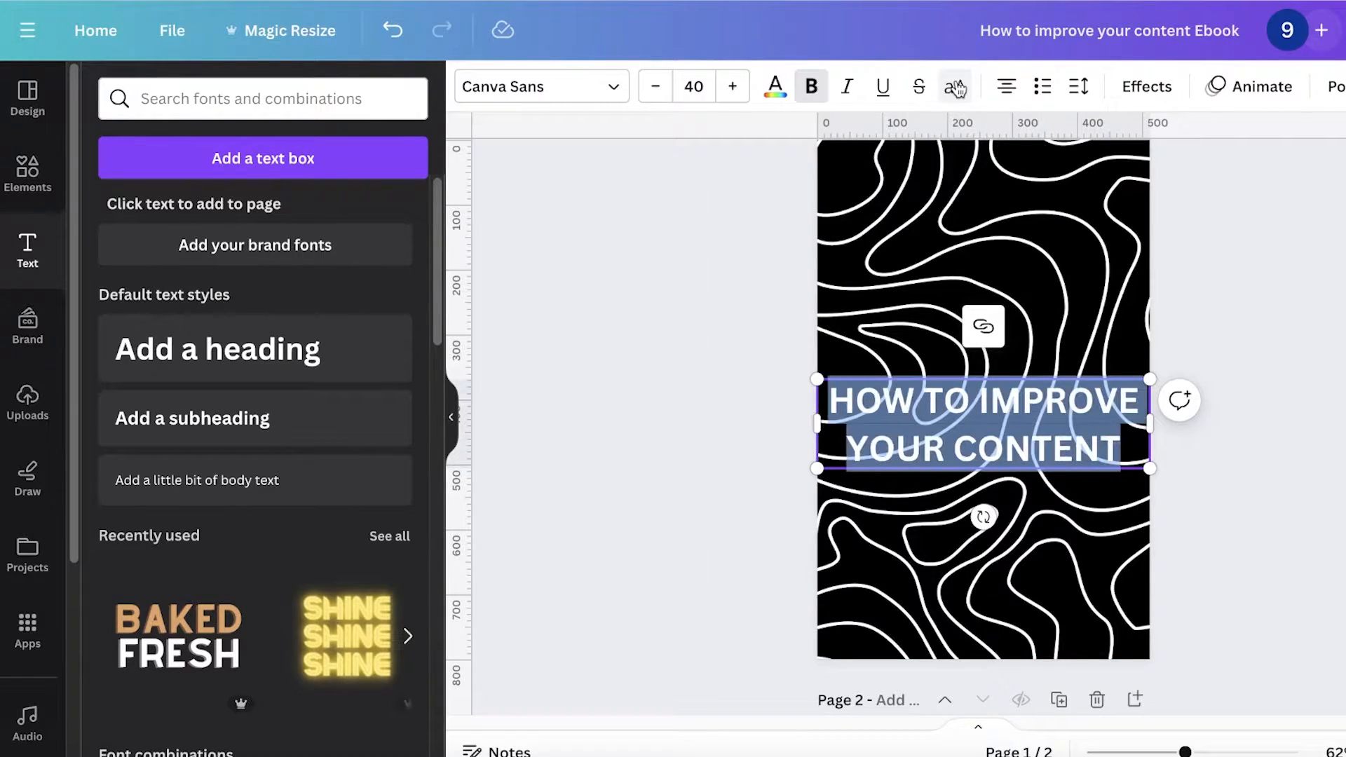
# Step: Set the heading font to Futura and move the heading up into the upper third of the cover
pyautogui.click(574, 99)
pyautogui.click(198, 392)
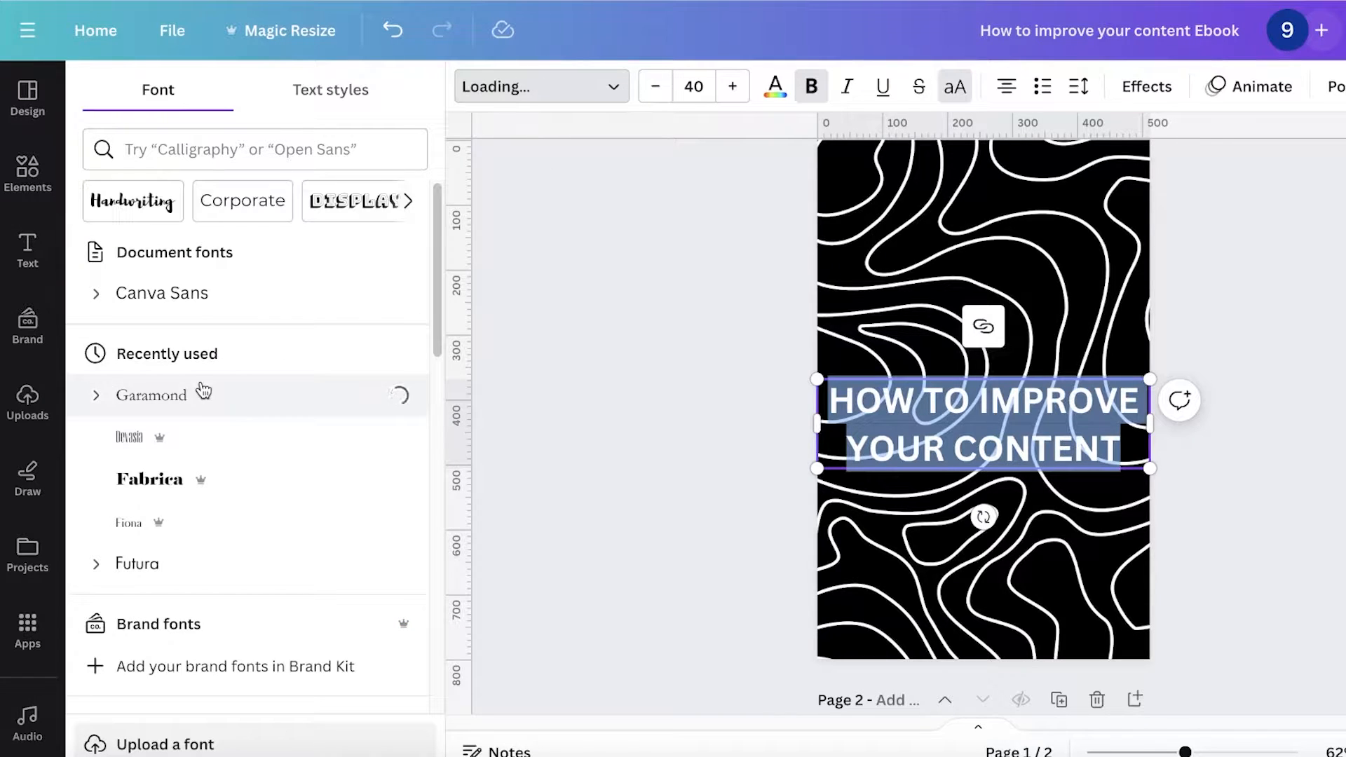
pyautogui.click(220, 563)
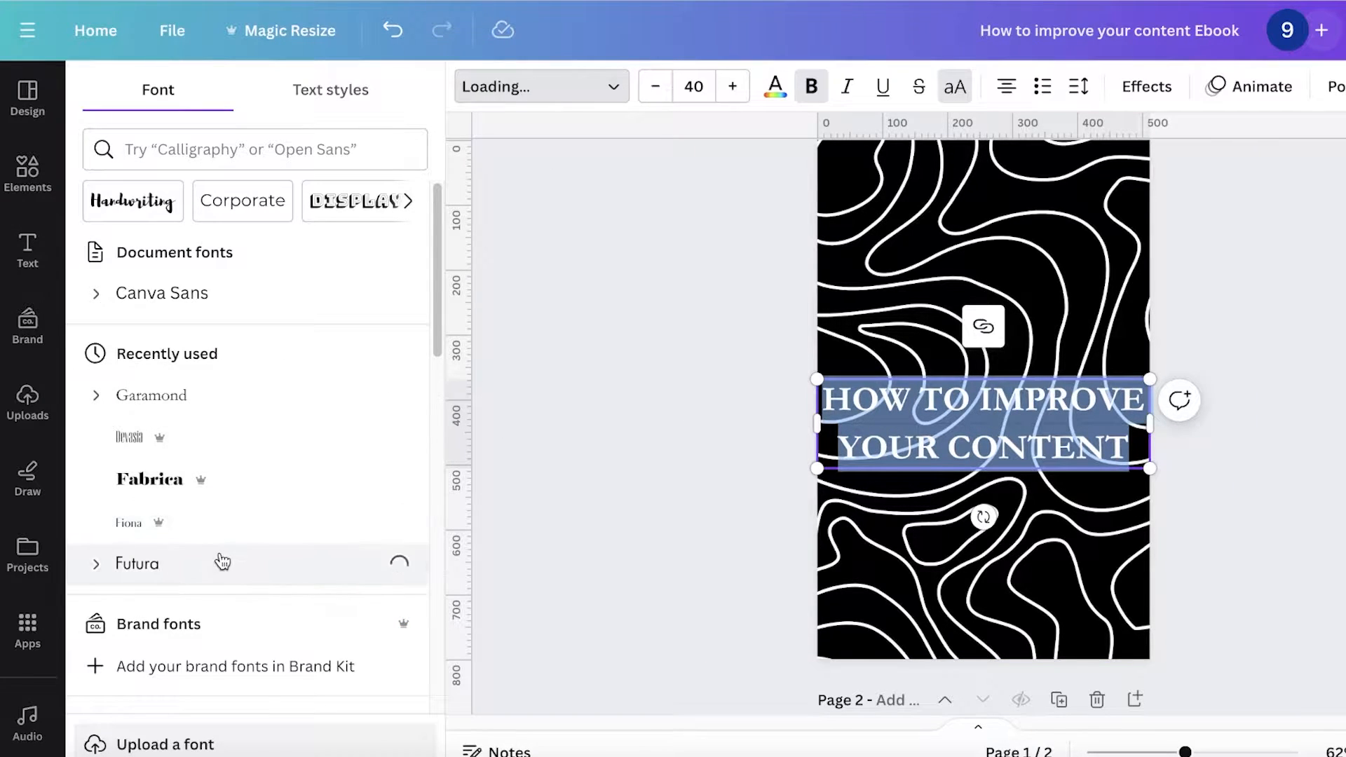
pyautogui.click(1024, 442)
pyautogui.moveTo(1022, 442); pyautogui.dragTo(1020, 348)
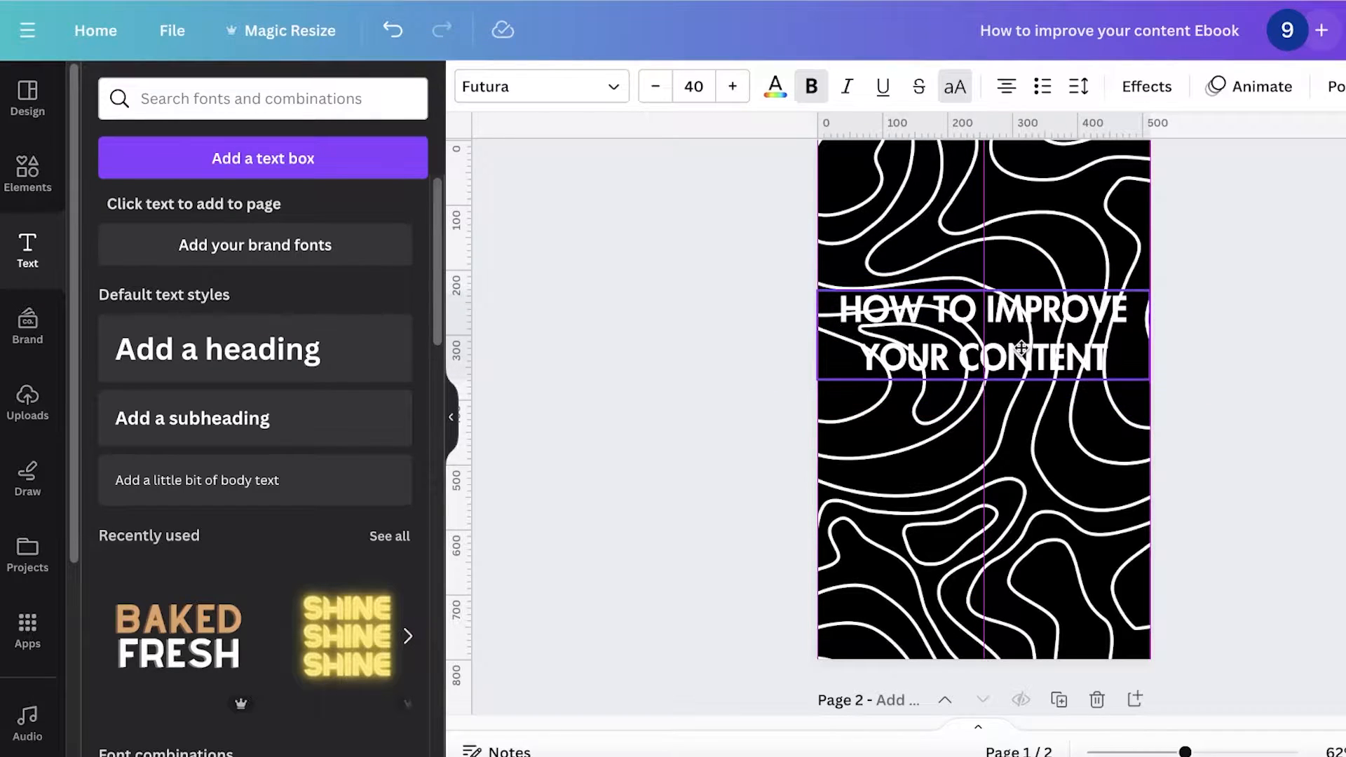
# Step: Add a square shape and stretch it into a full-width band behind the heading
pyautogui.click(39, 175)
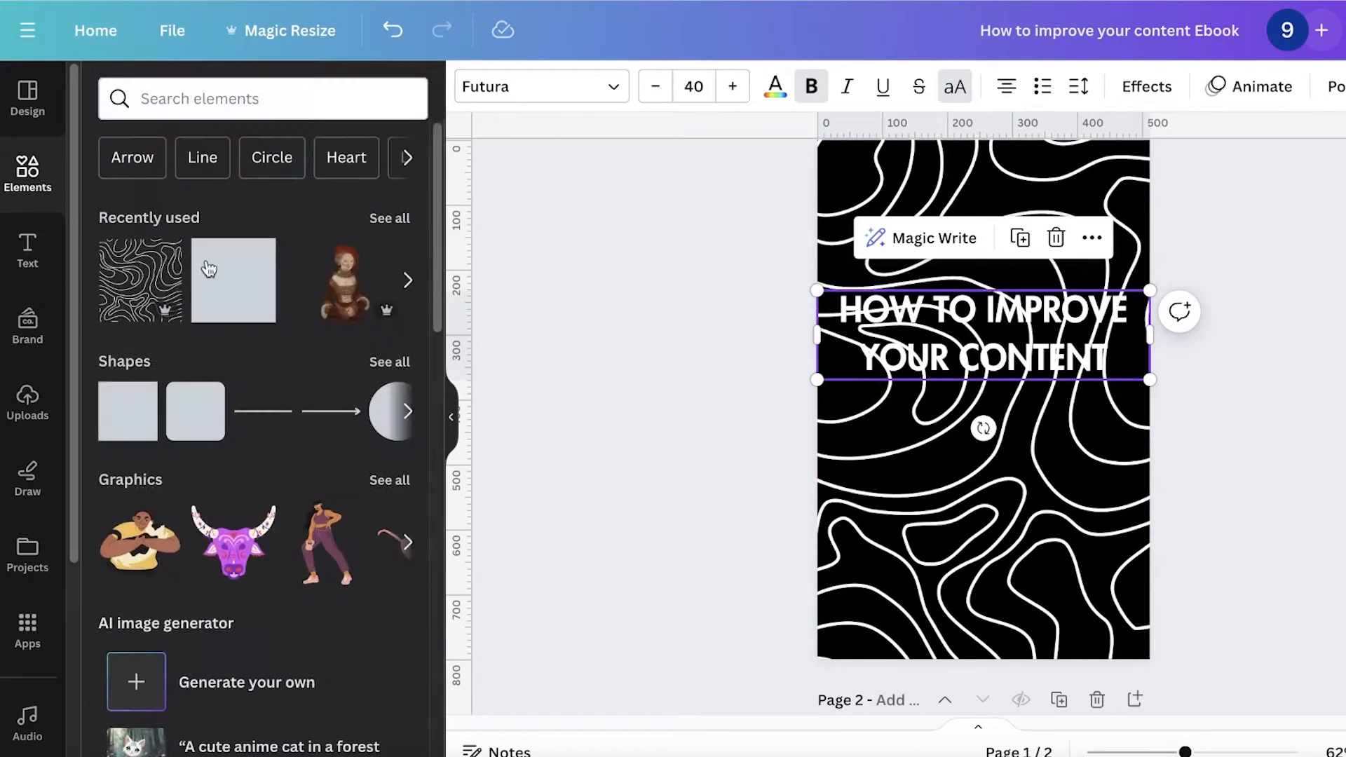
pyautogui.click(254, 256)
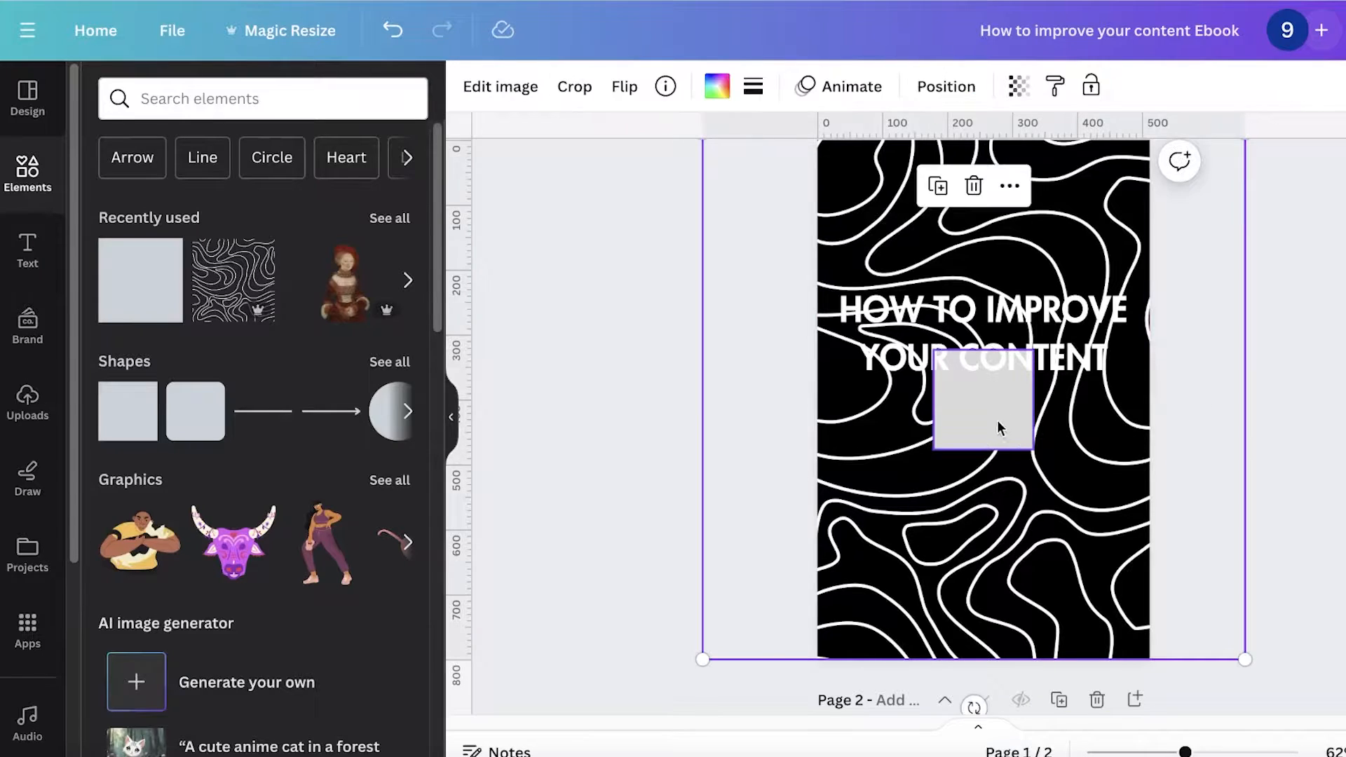
pyautogui.moveTo(996, 419); pyautogui.dragTo(1150, 392)
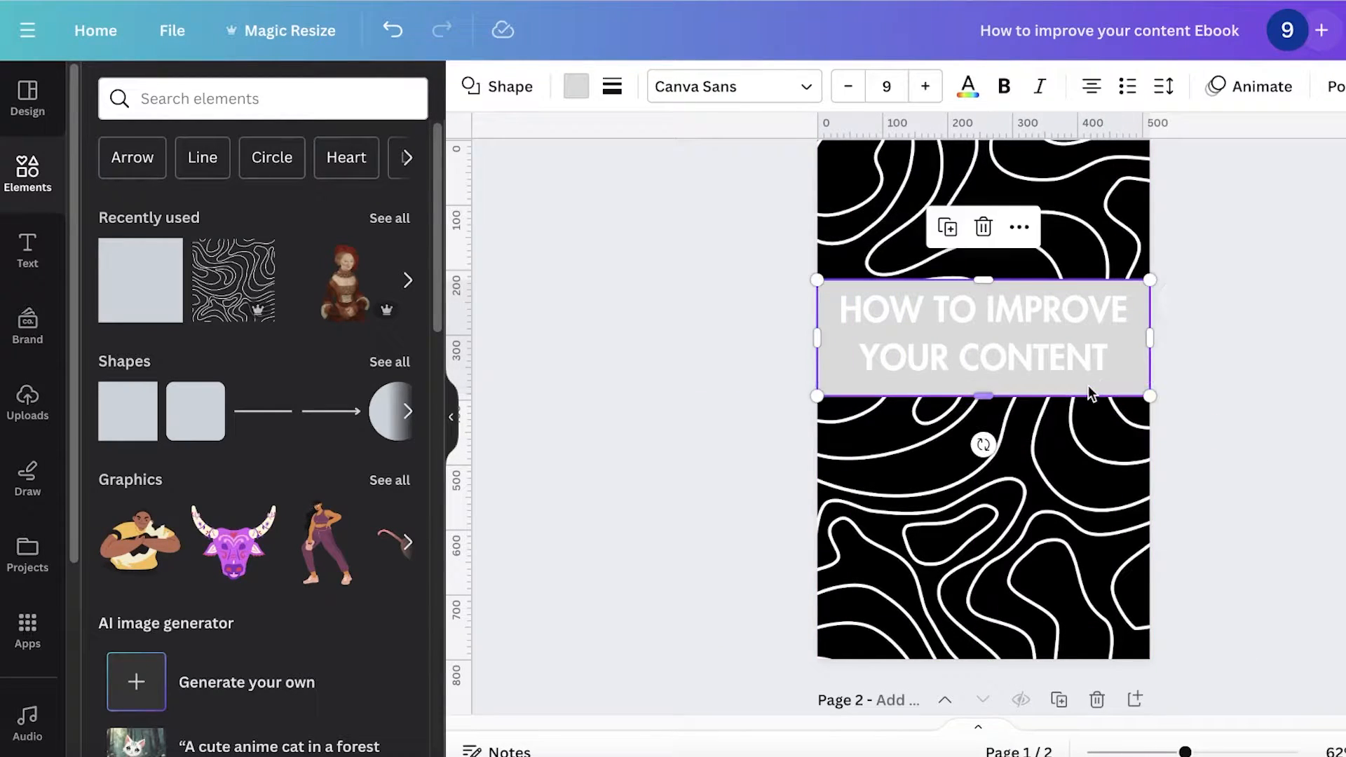
# Step: Fill the band with black and make it semi-transparent
pyautogui.click(1084, 379)
pyautogui.click(576, 86)
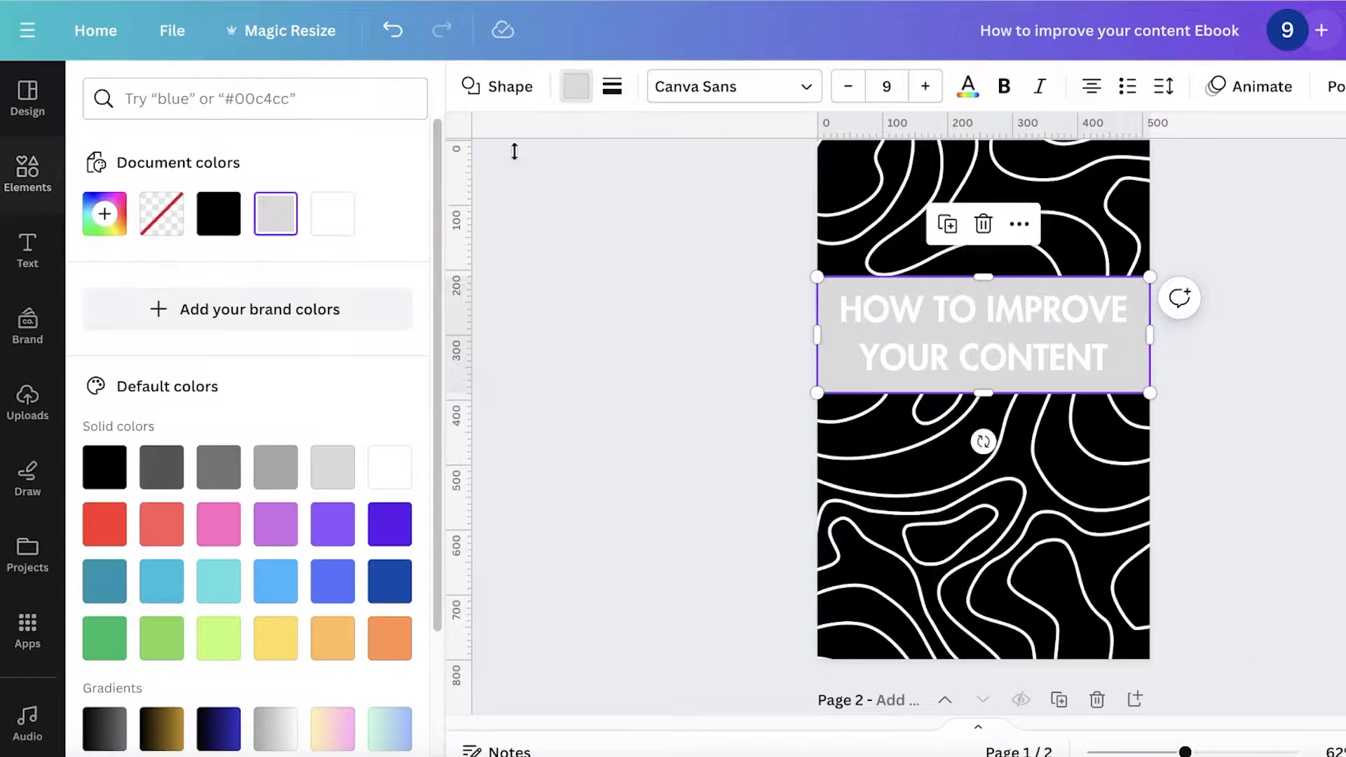
pyautogui.click(219, 213)
pyautogui.click(1345, 86)
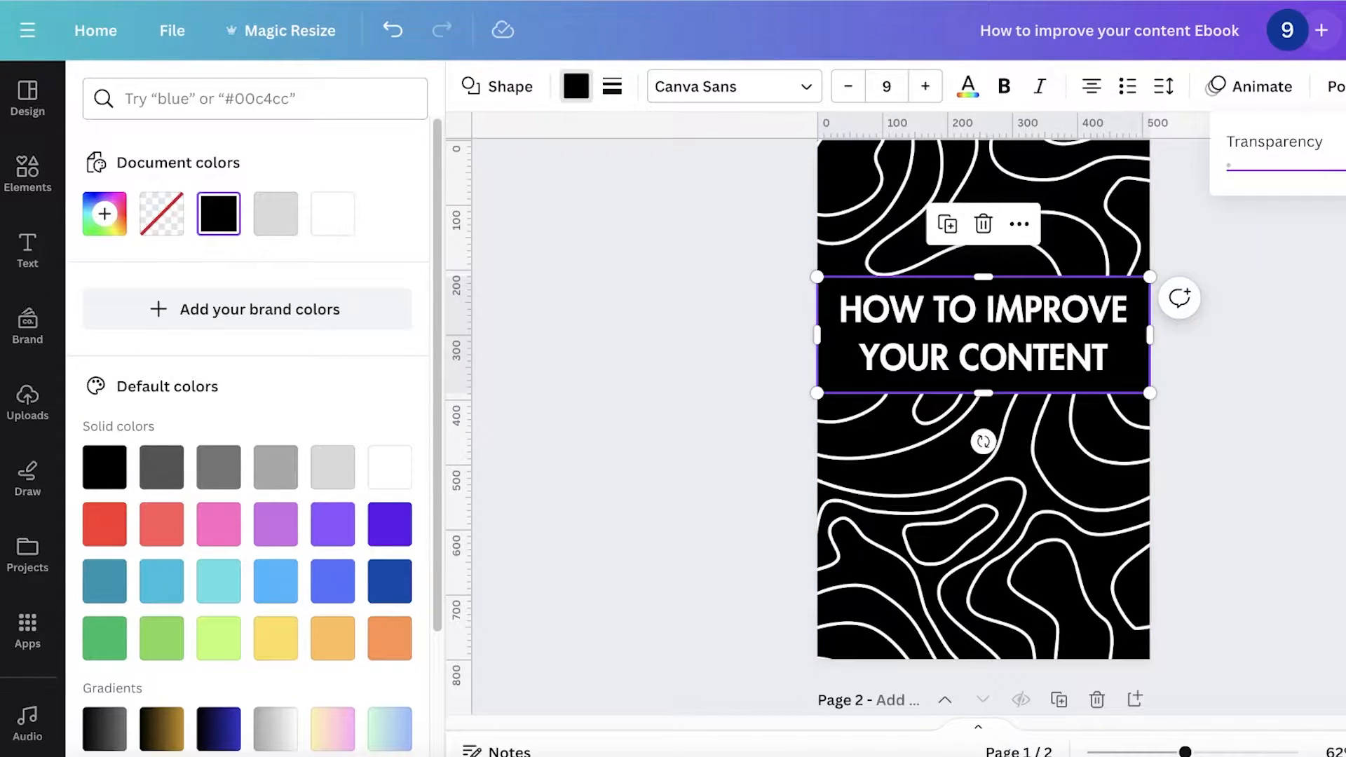
pyautogui.moveTo(1310, 171)
pyautogui.mouseDown()
pyautogui.moveTo(1228, 169)
pyautogui.moveTo(1334, 168)
pyautogui.mouseUp()
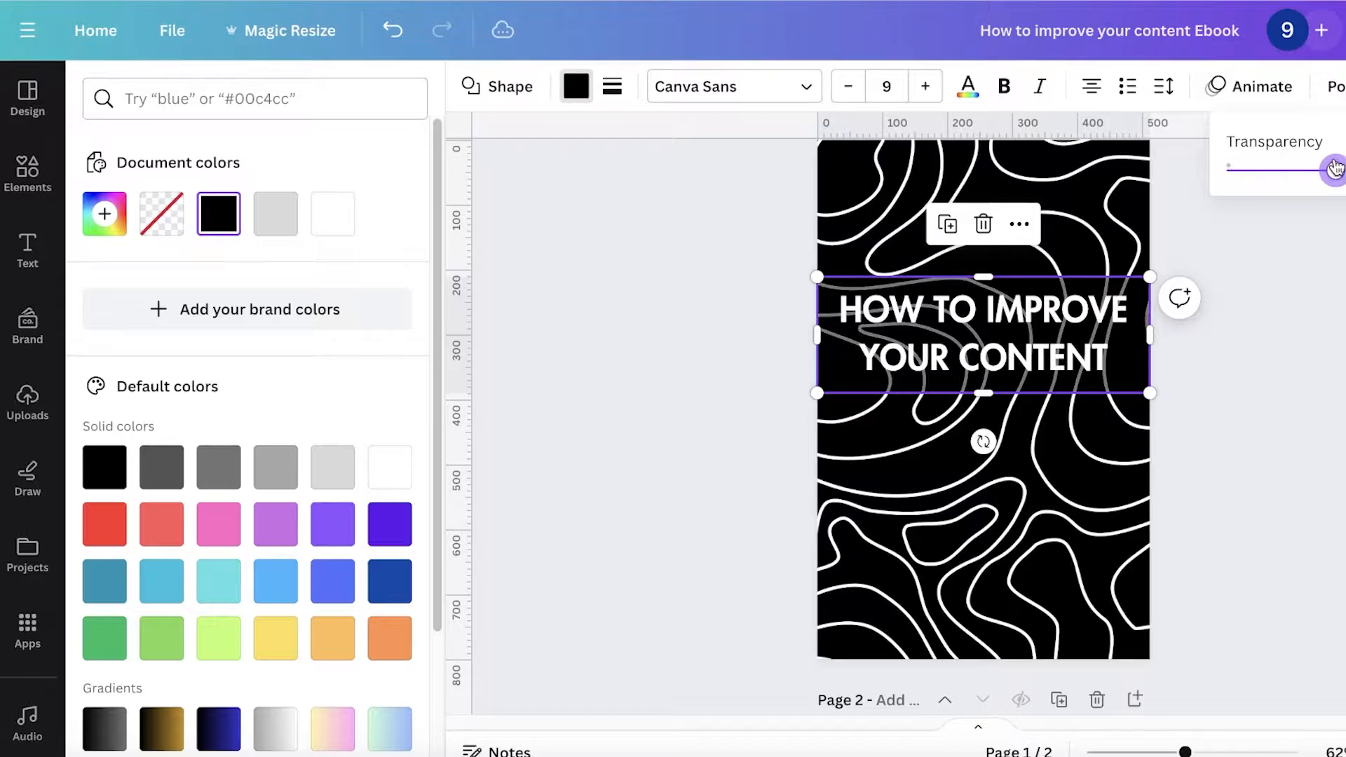
pyautogui.click(1292, 281)
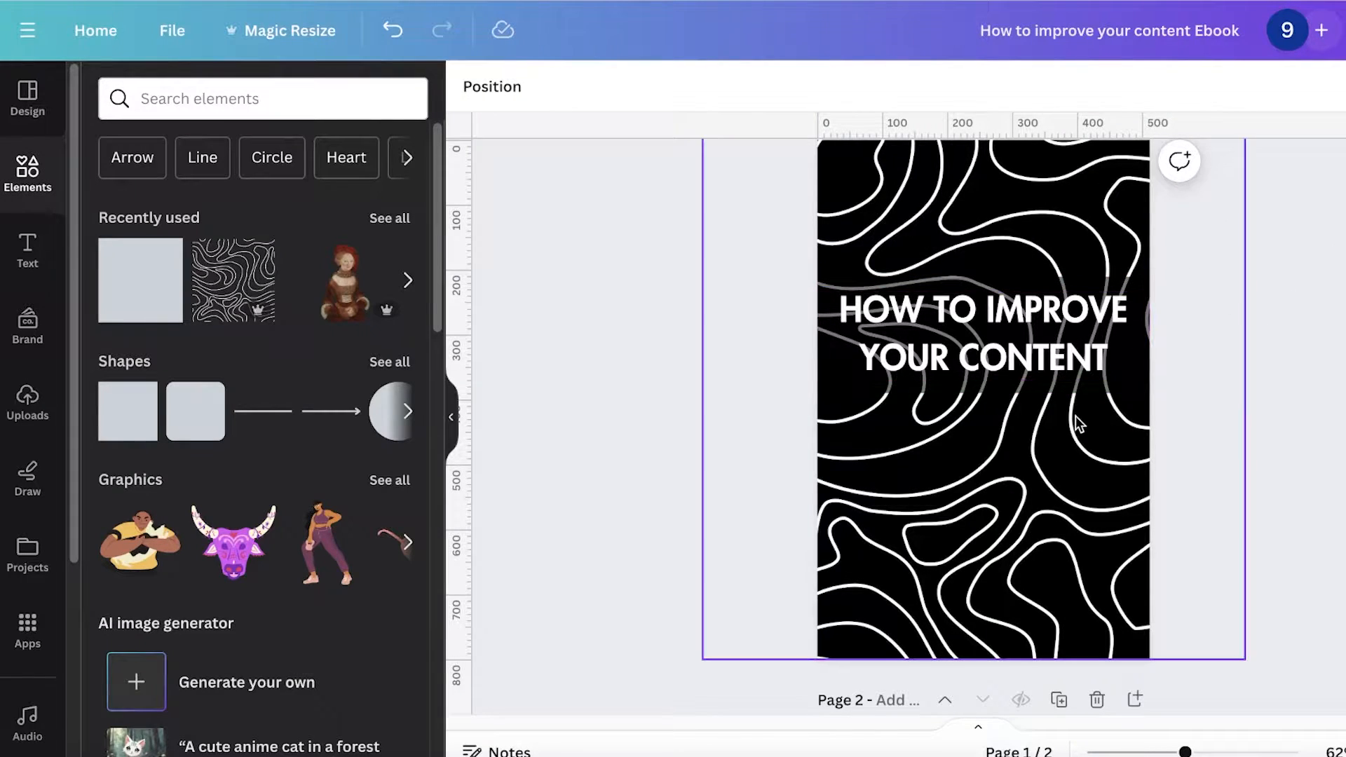
# Step: Resize the band to about 512 by 137 px around the heading
pyautogui.click(1070, 382)
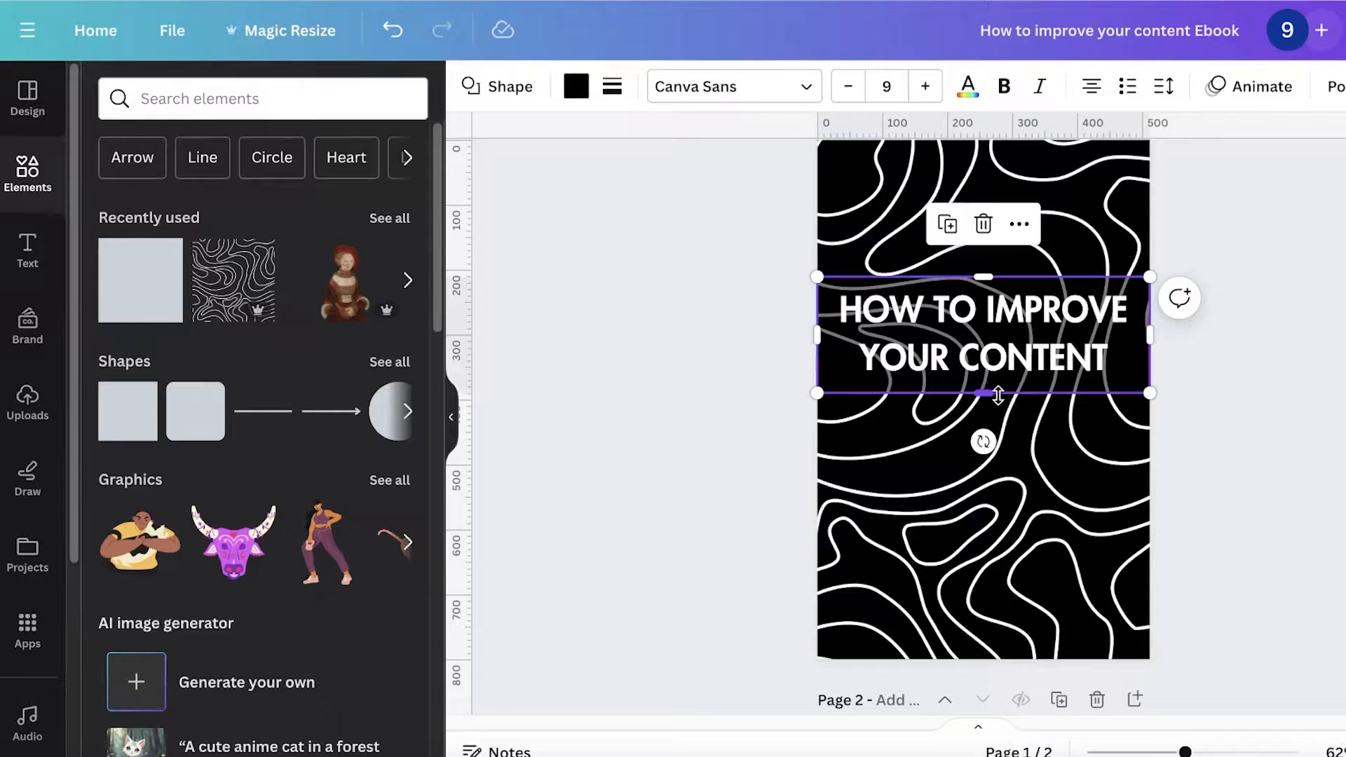
pyautogui.moveTo(997, 382); pyautogui.dragTo(997, 384)
pyautogui.moveTo(980, 272); pyautogui.dragTo(979, 283)
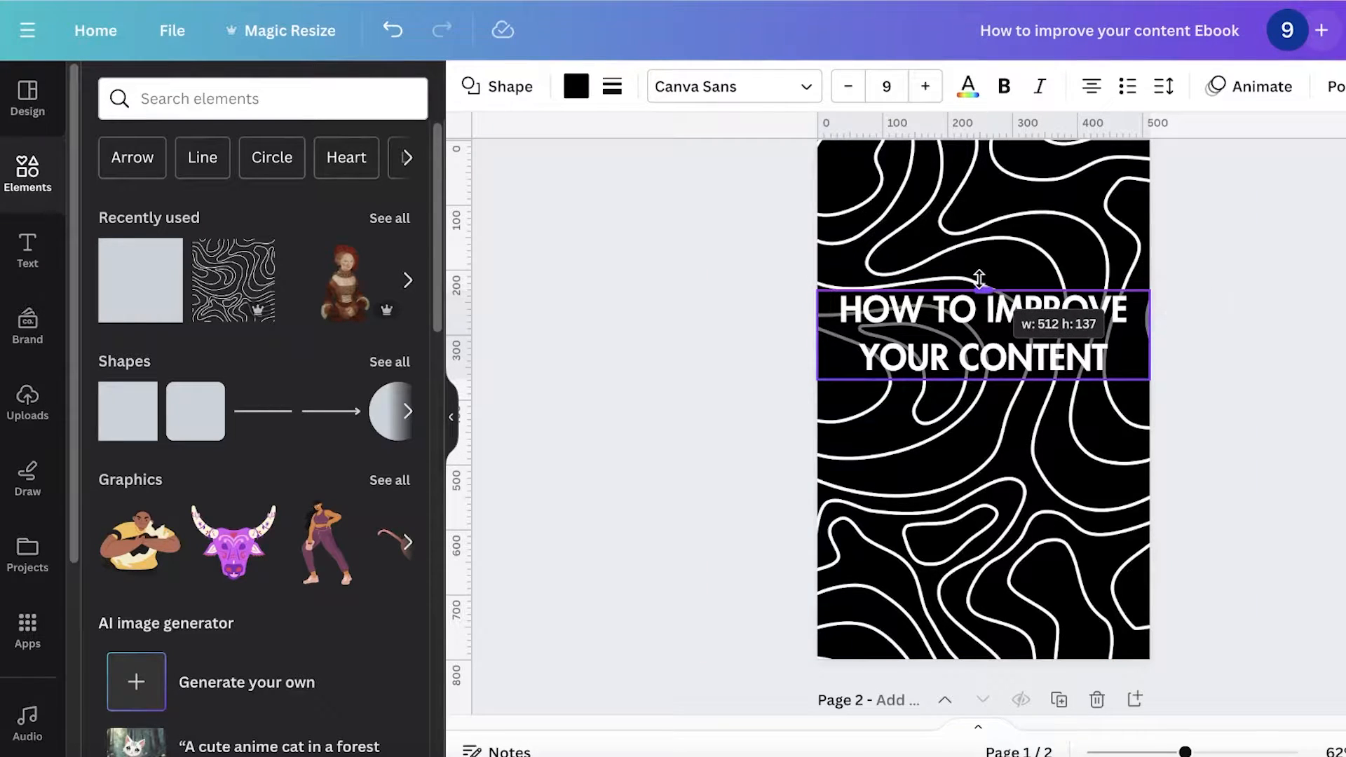
# Step: Add a default heading to the blank second page
pyautogui.click(1254, 270)
pyautogui.scroll(-8, 1238, 369)
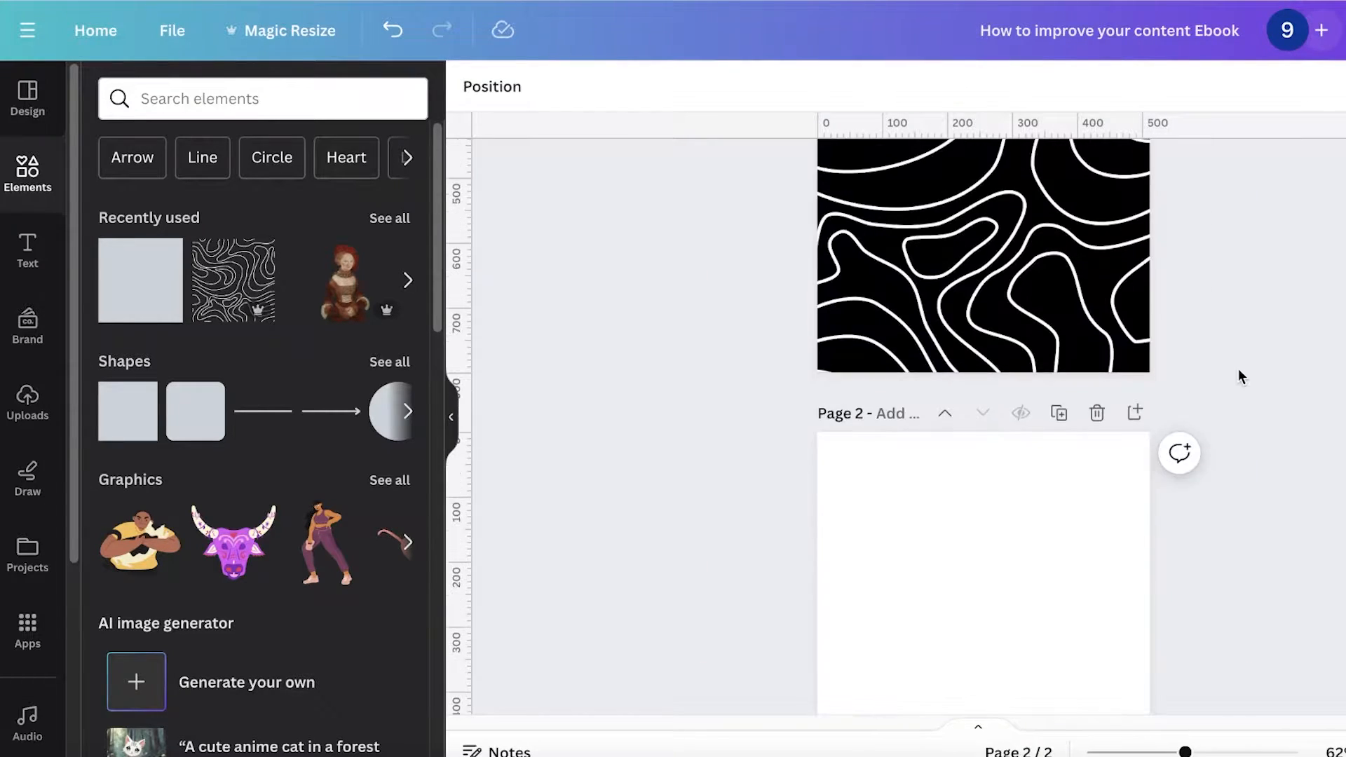
pyautogui.click(816, 293)
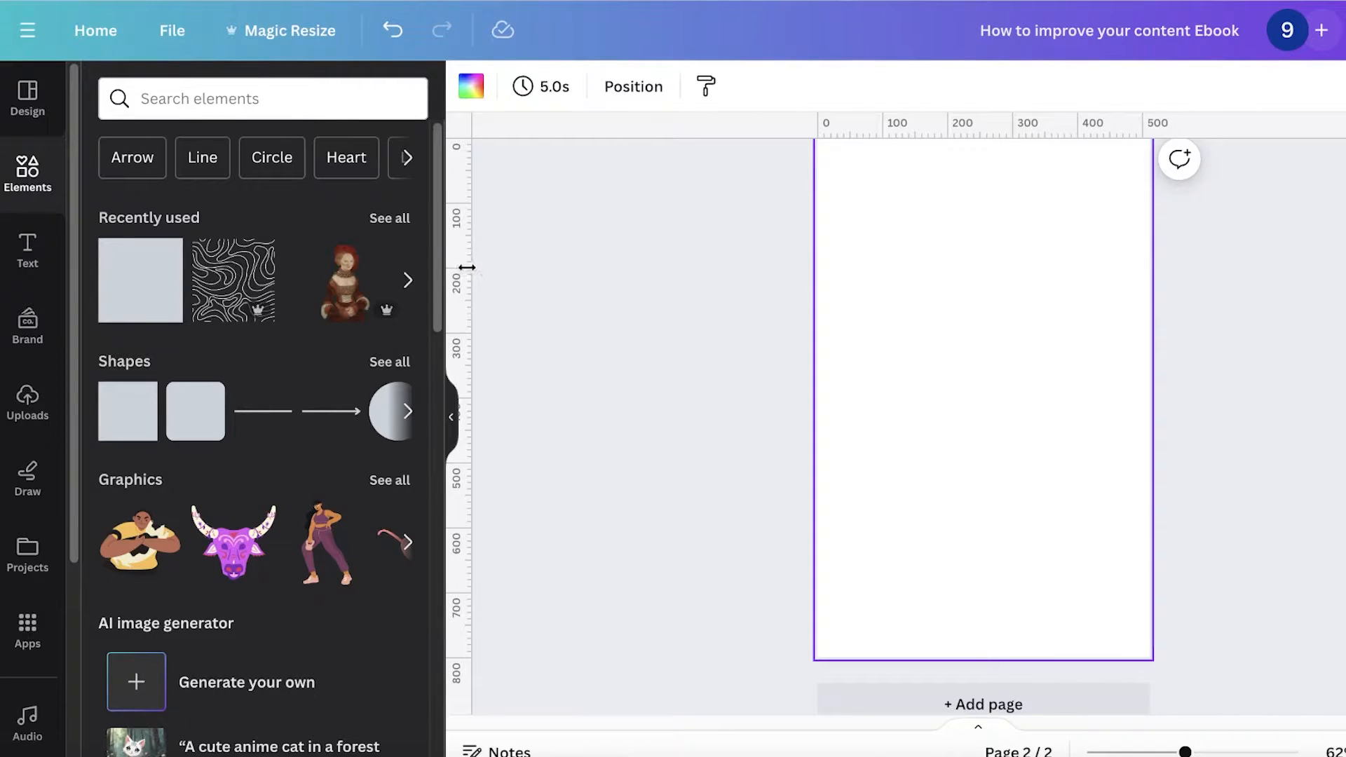
pyautogui.scroll(1, 743, 329)
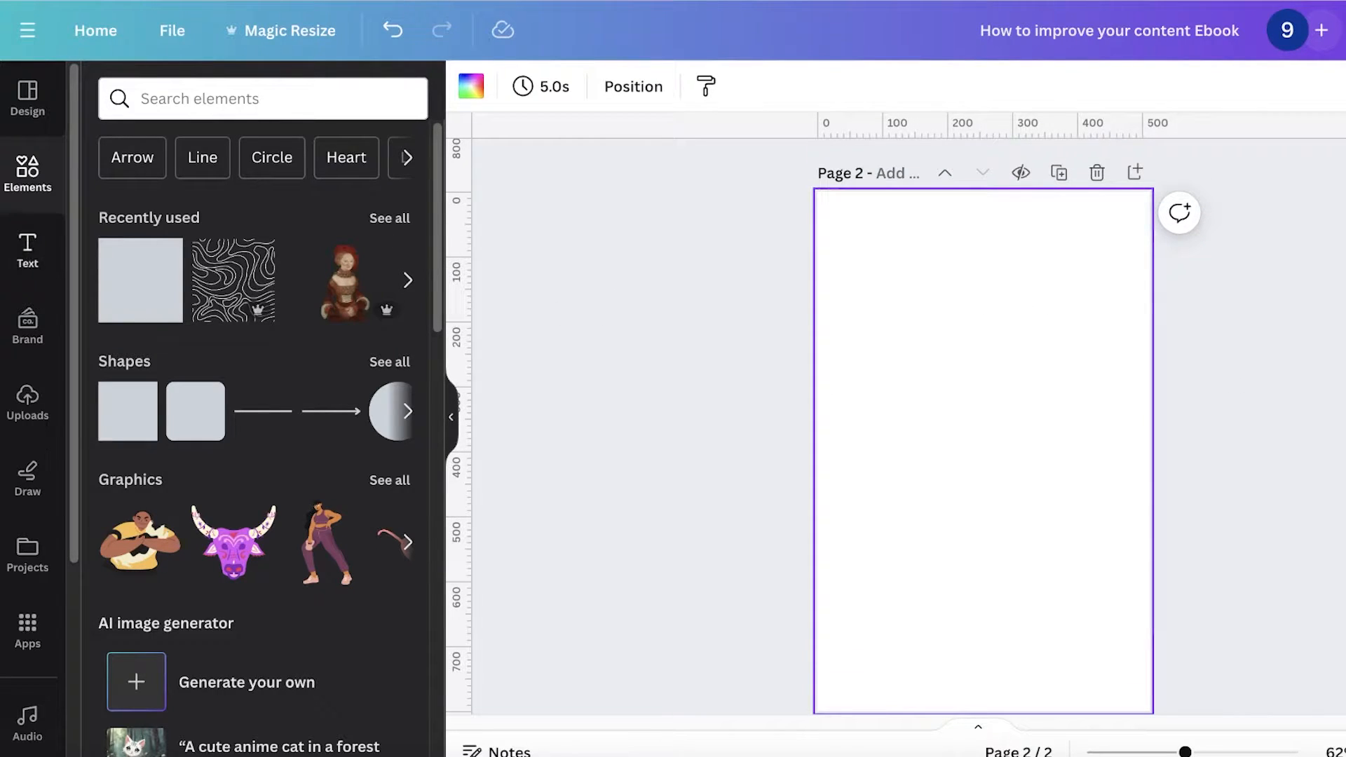
pyautogui.click(25, 242)
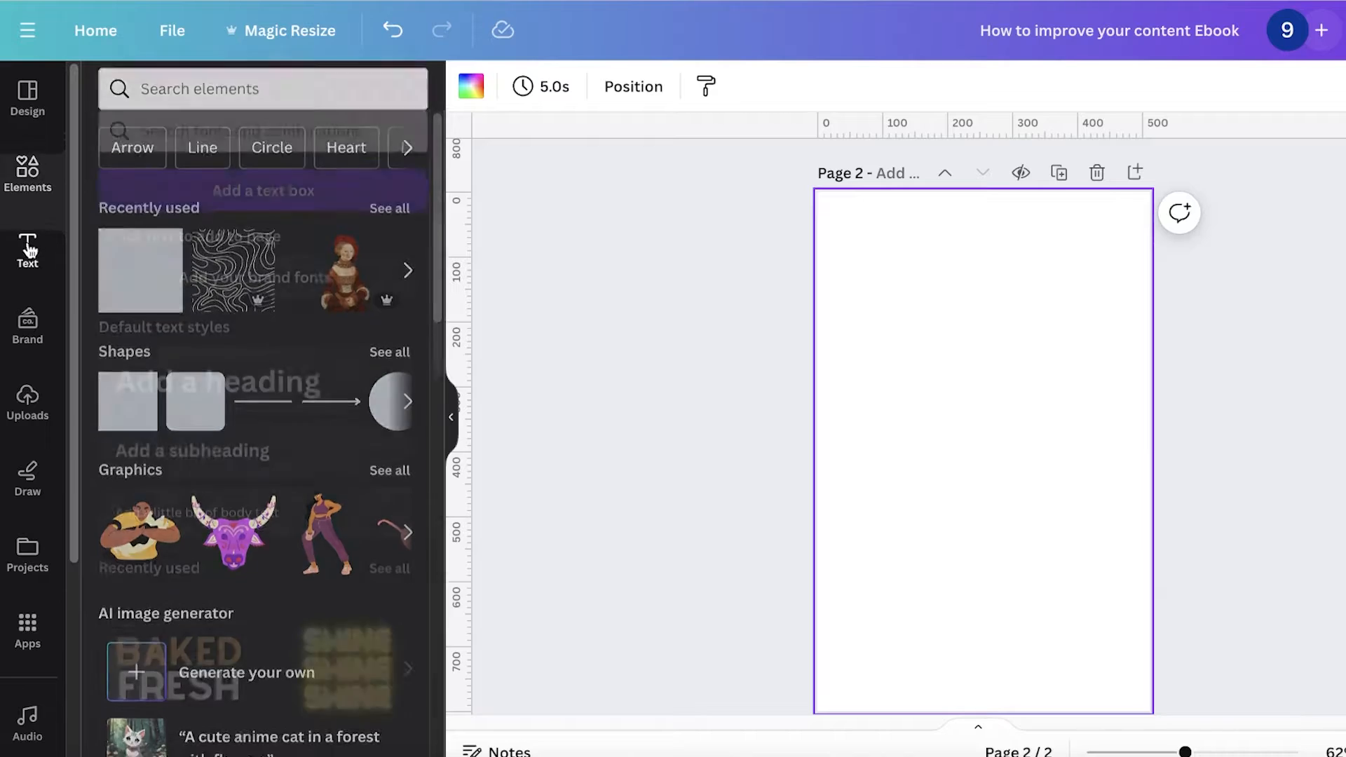
pyautogui.click(187, 329)
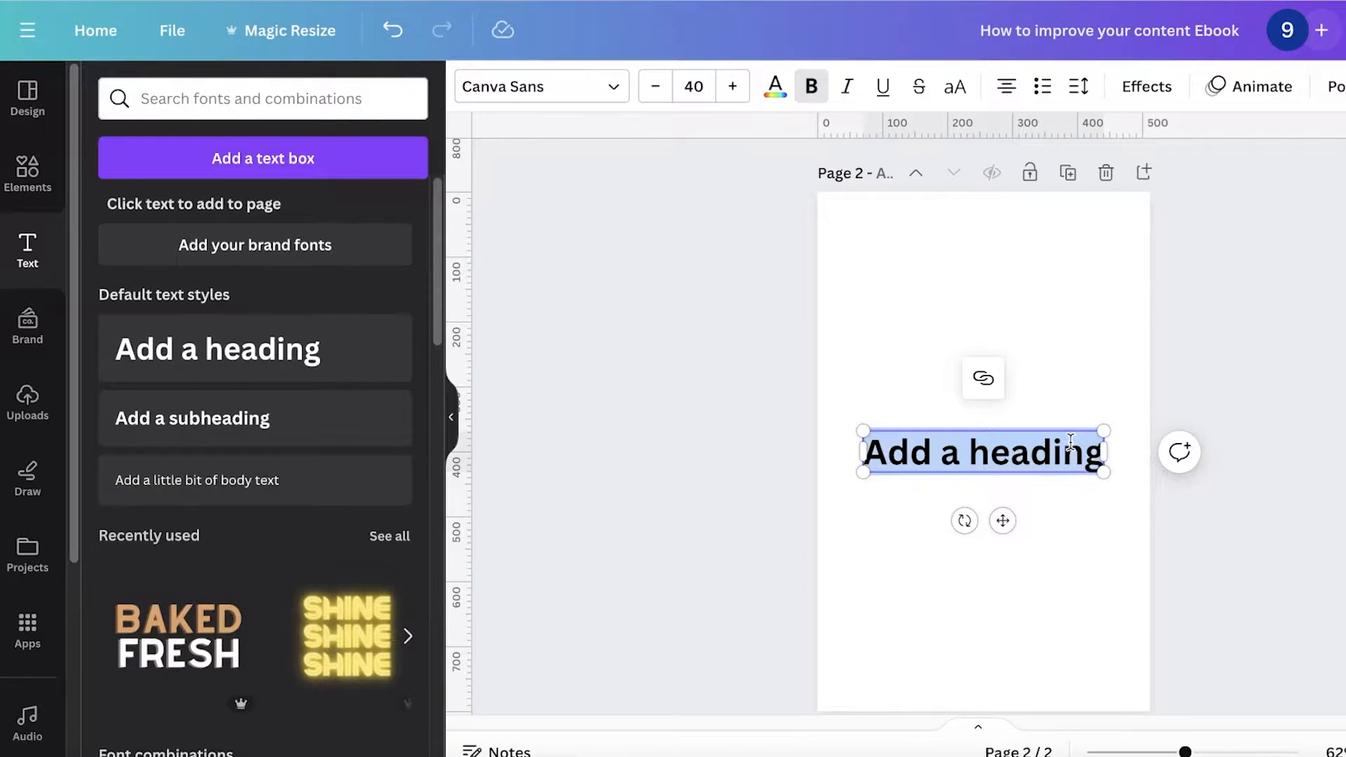
# Step: Duplicate the cover page and delete the heading and band from the copy
pyautogui.scroll(5, 1099, 296)
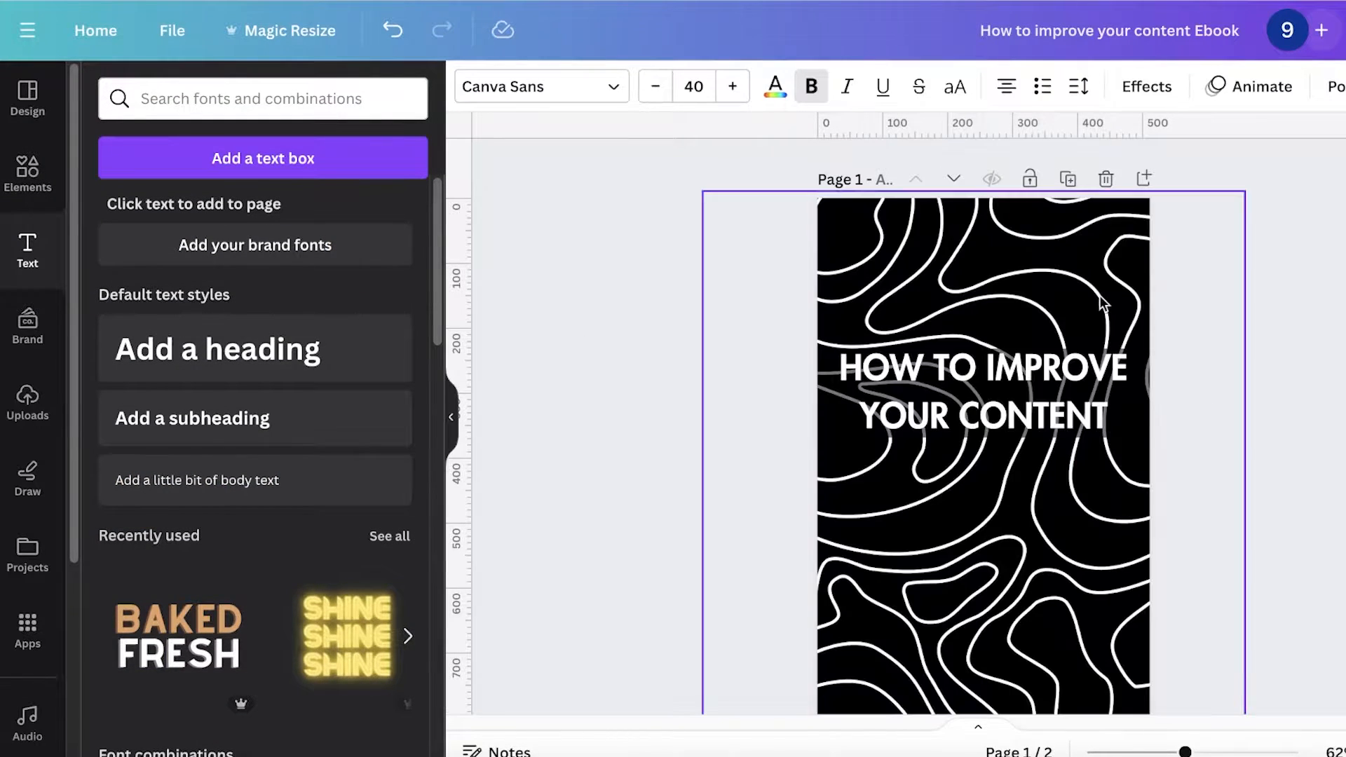
pyautogui.click(1068, 173)
pyautogui.click(1008, 384)
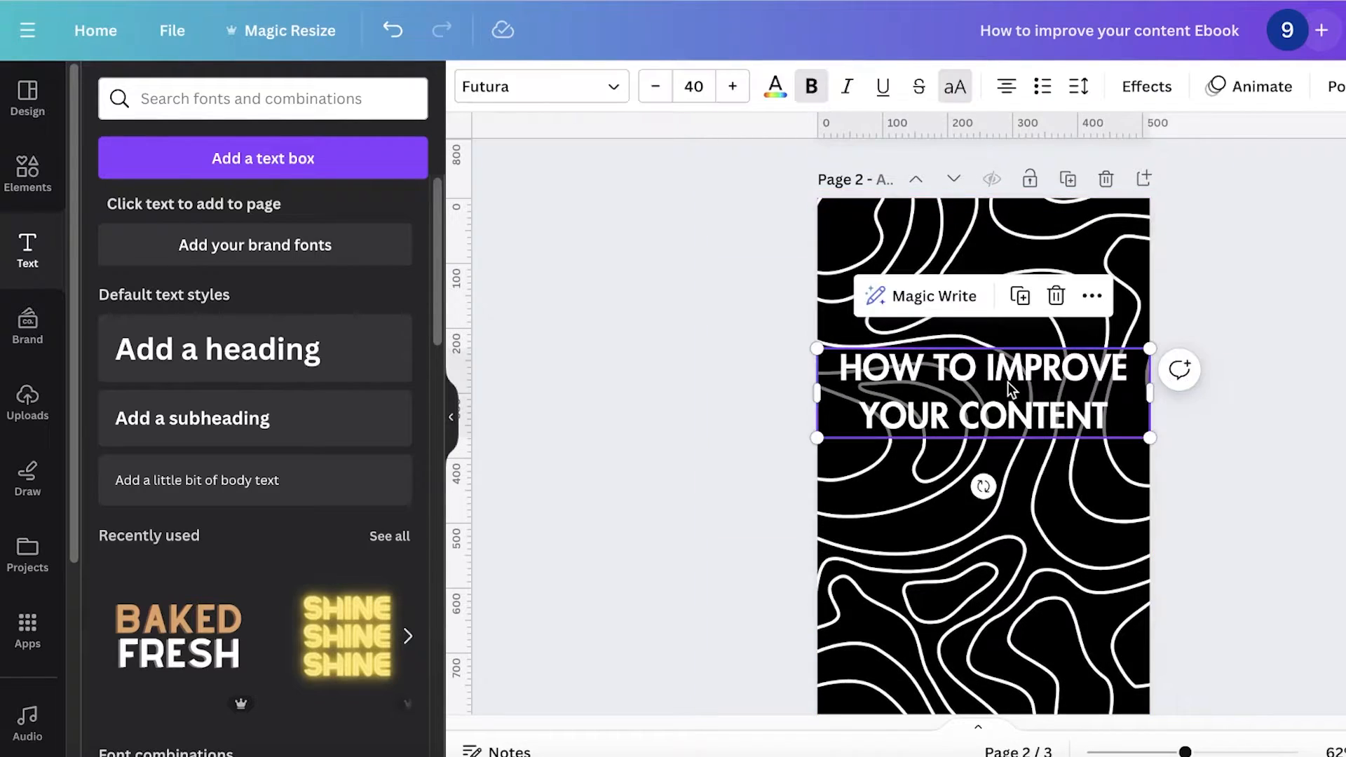
pyautogui.press('Delete')
pyautogui.click(1006, 385)
pyautogui.press('Delete')
# Step: Set the second page's background colour to white
pyautogui.moveTo(1015, 392); pyautogui.dragTo(1183, 385)
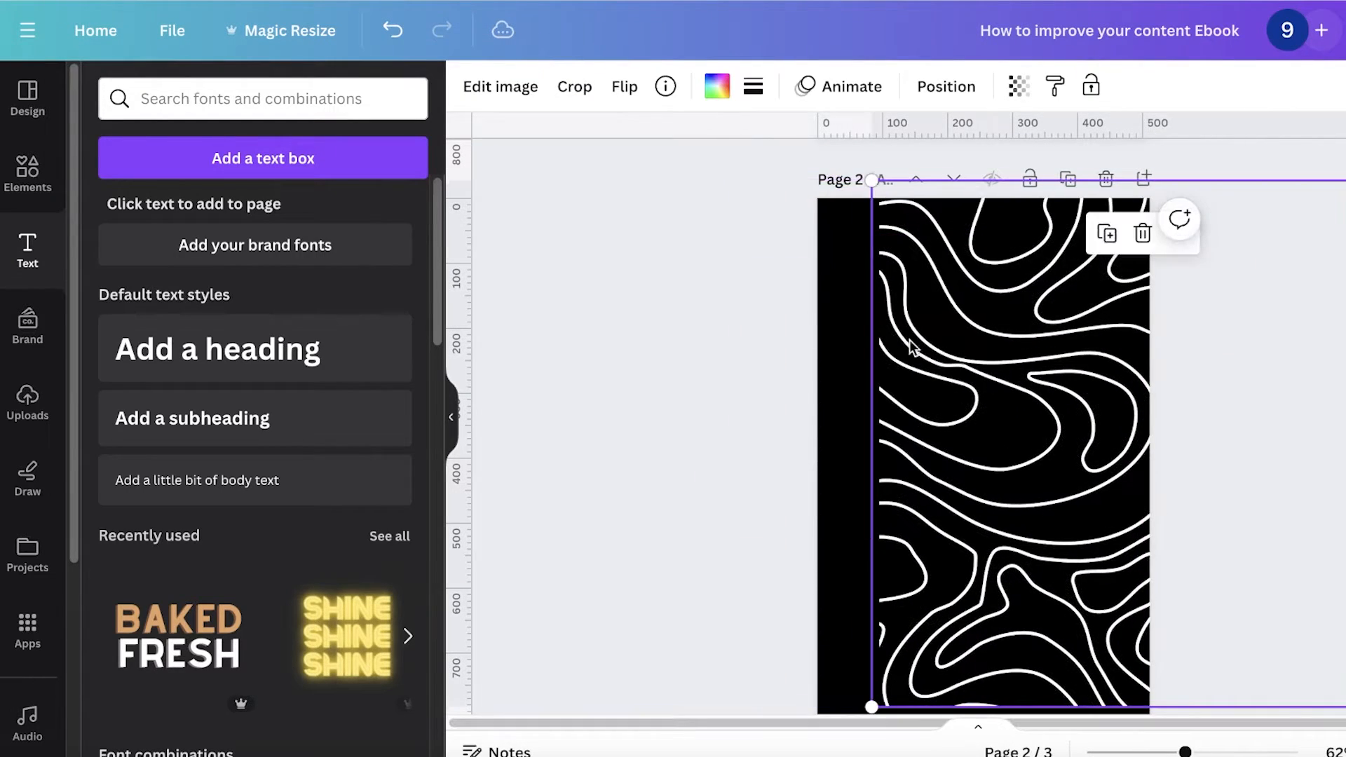
pyautogui.click(834, 319)
pyautogui.click(483, 85)
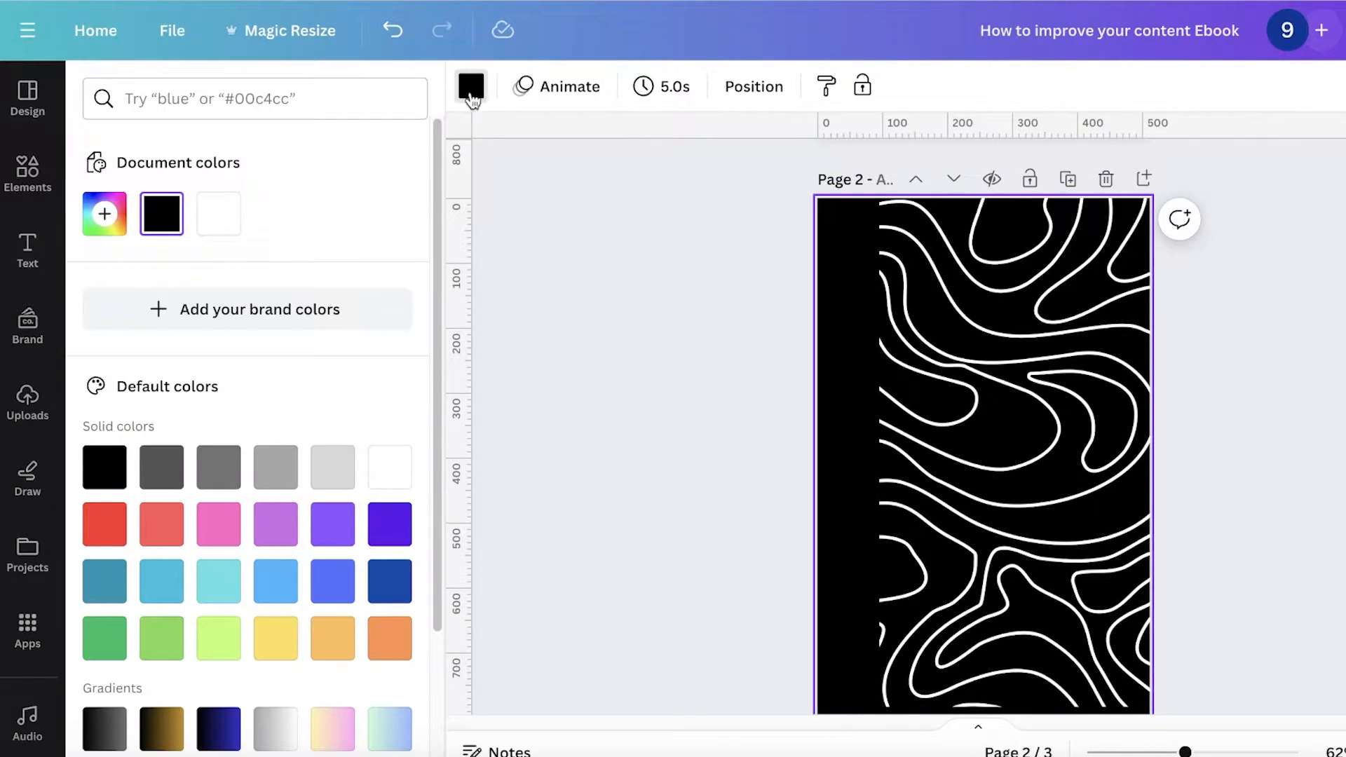
pyautogui.click(203, 230)
# Step: Recolour the topographic pattern's lines black and shift the pattern across the page
pyautogui.click(1006, 329)
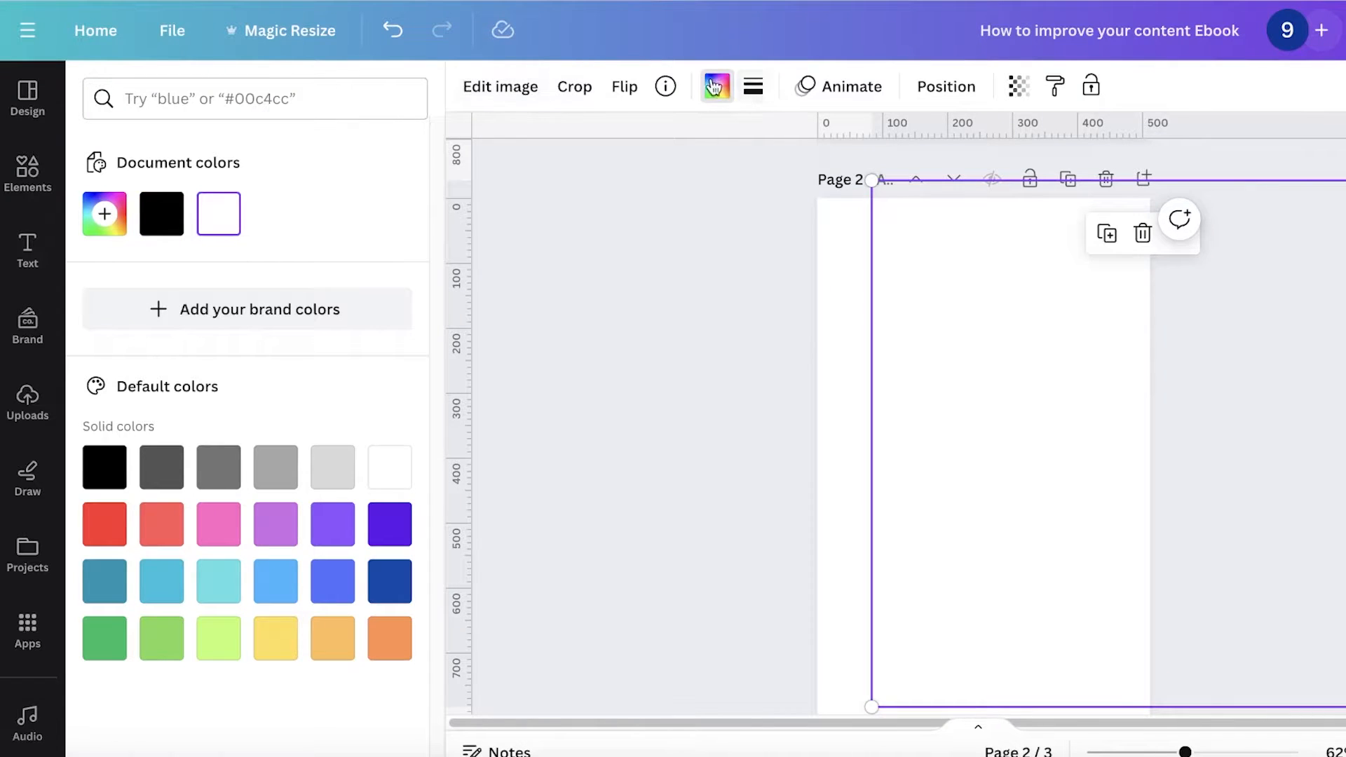
pyautogui.click(714, 86)
pyautogui.click(714, 87)
pyautogui.click(166, 223)
pyautogui.click(727, 361)
pyautogui.scroll(-1, 981, 364)
pyautogui.moveTo(1073, 368); pyautogui.dragTo(925, 381)
pyautogui.scroll(4, 995, 287)
pyautogui.scroll(-2, 1086, 199)
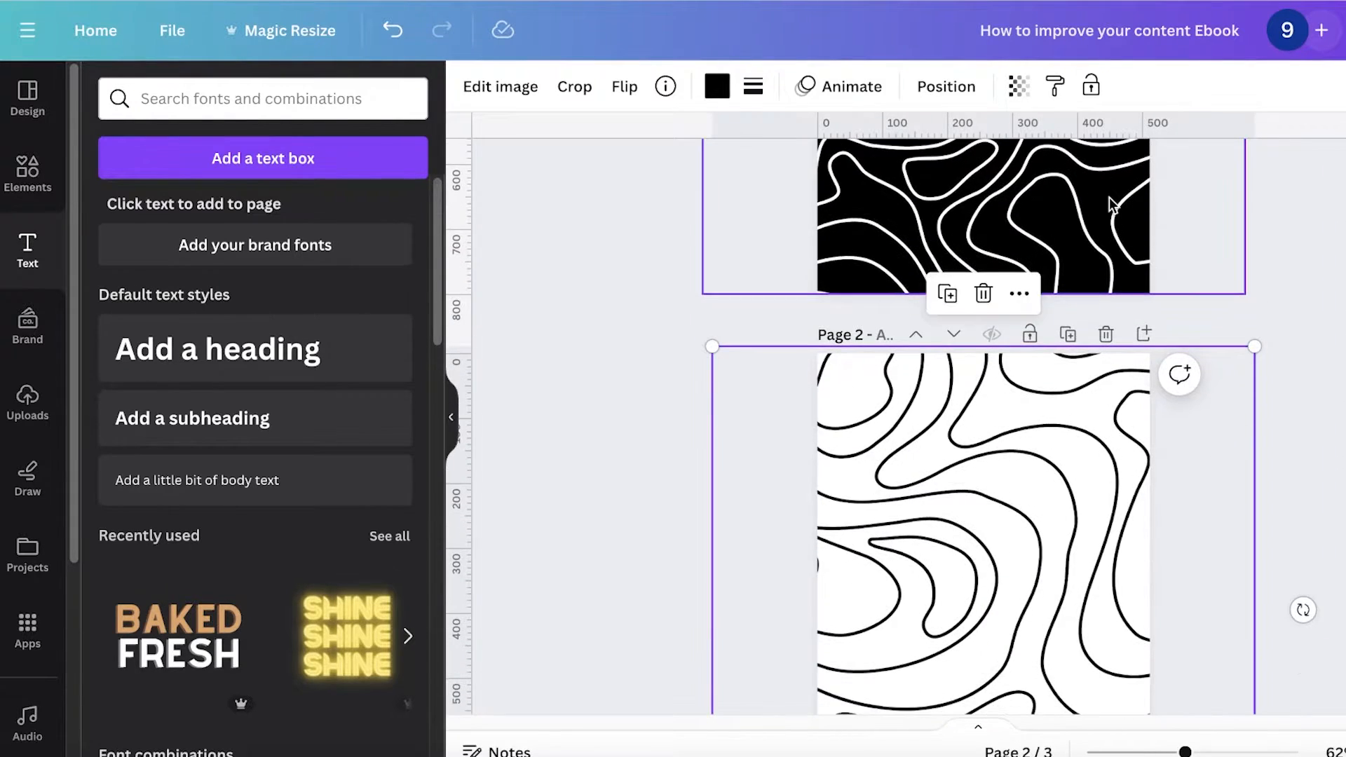
pyautogui.scroll(-3, 974, 336)
pyautogui.scroll(1, 977, 286)
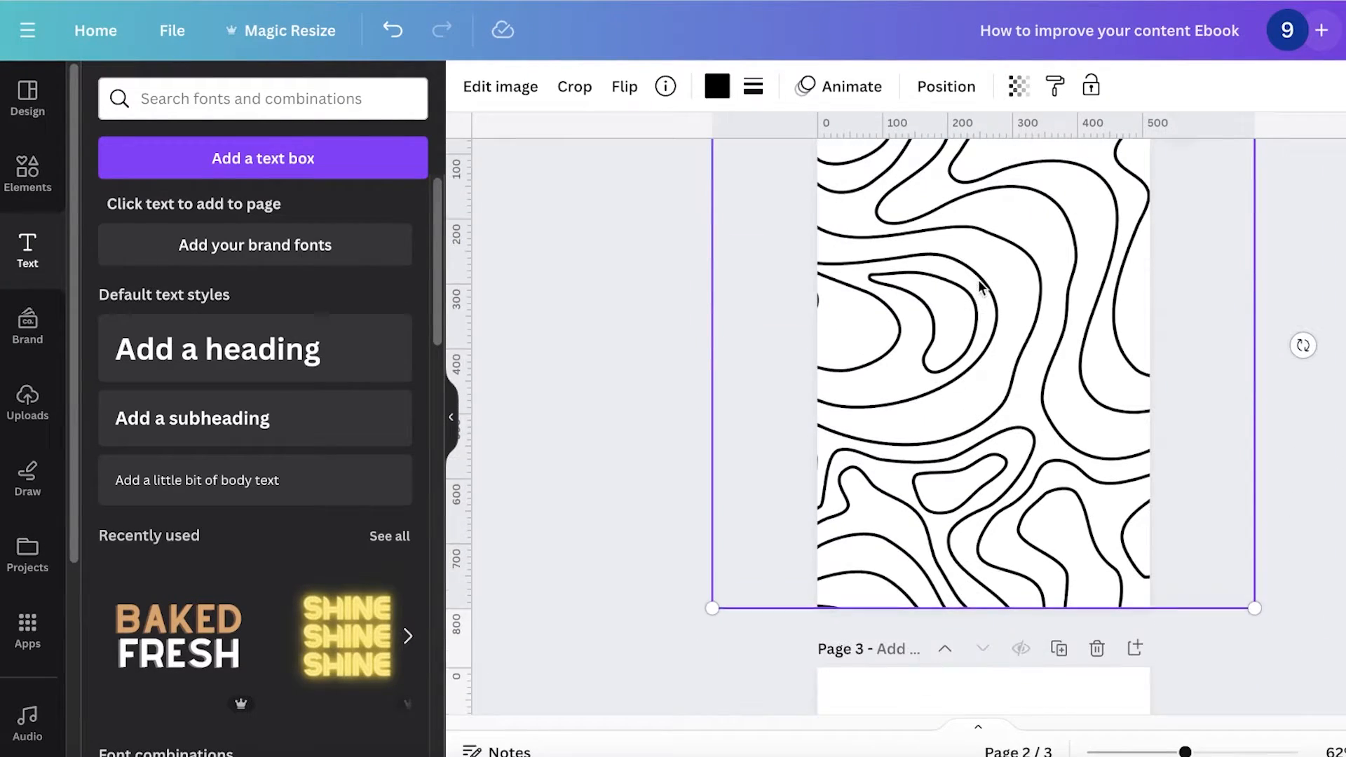
# Step: Lower the pattern's transparency to about 5 so it becomes a faint background
pyautogui.click(1018, 86)
pyautogui.click(847, 170)
pyautogui.moveTo(846, 186); pyautogui.dragTo(830, 186)
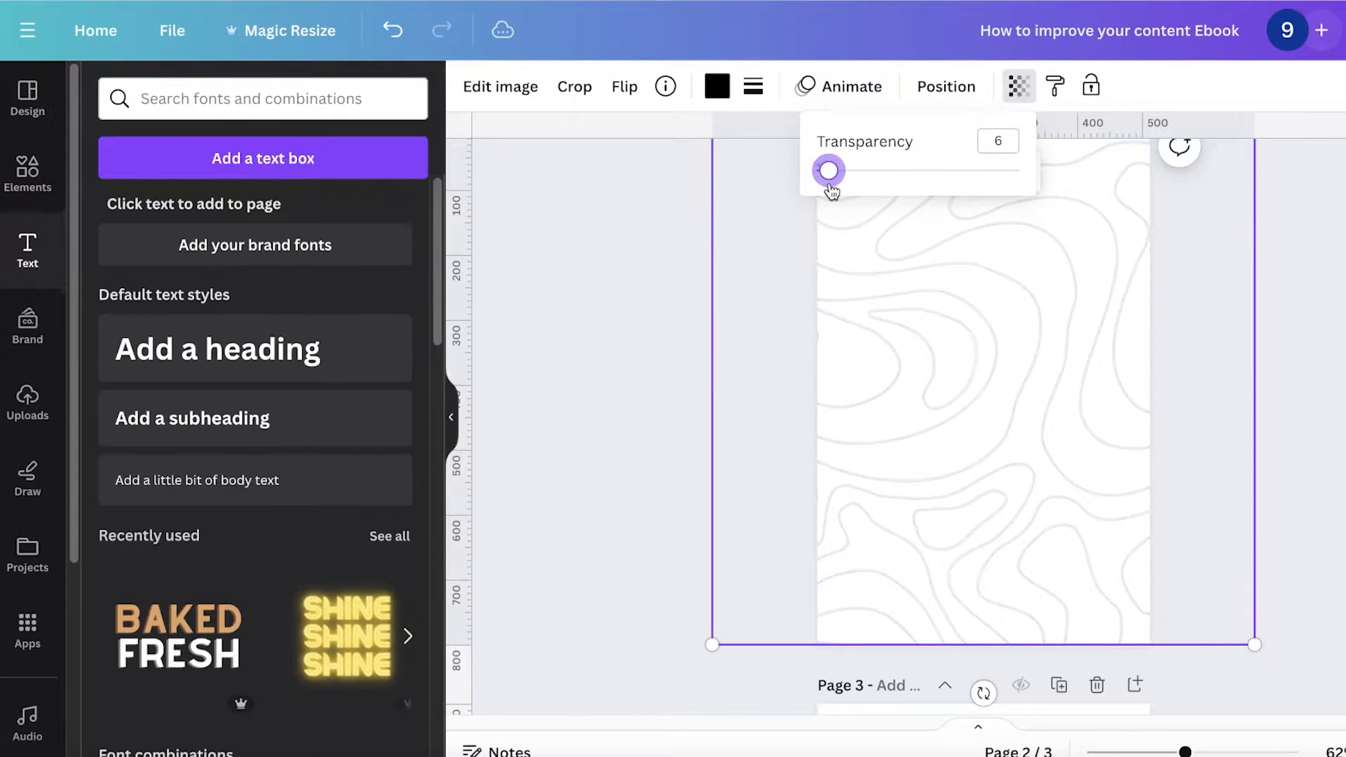
pyautogui.click(726, 241)
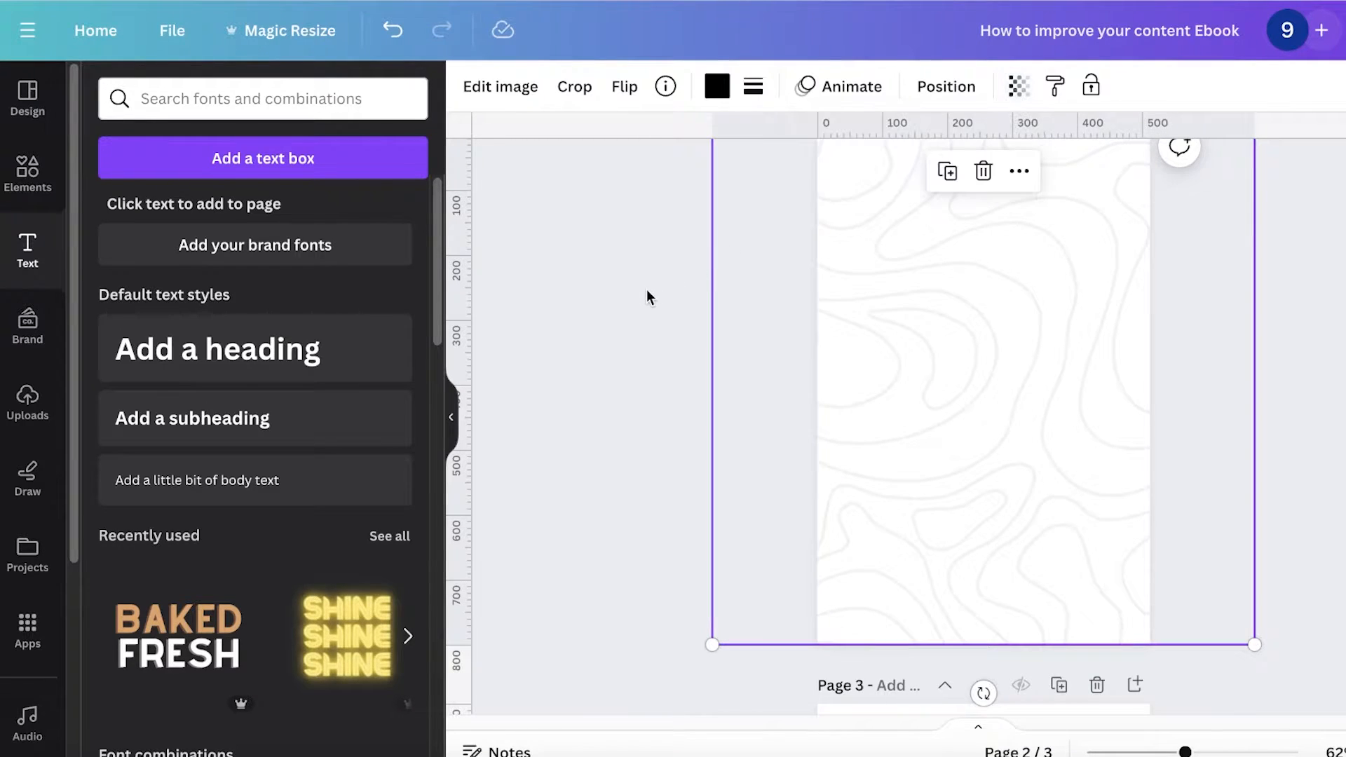
pyautogui.click(648, 292)
pyautogui.scroll(1, 649, 293)
pyautogui.click(861, 188)
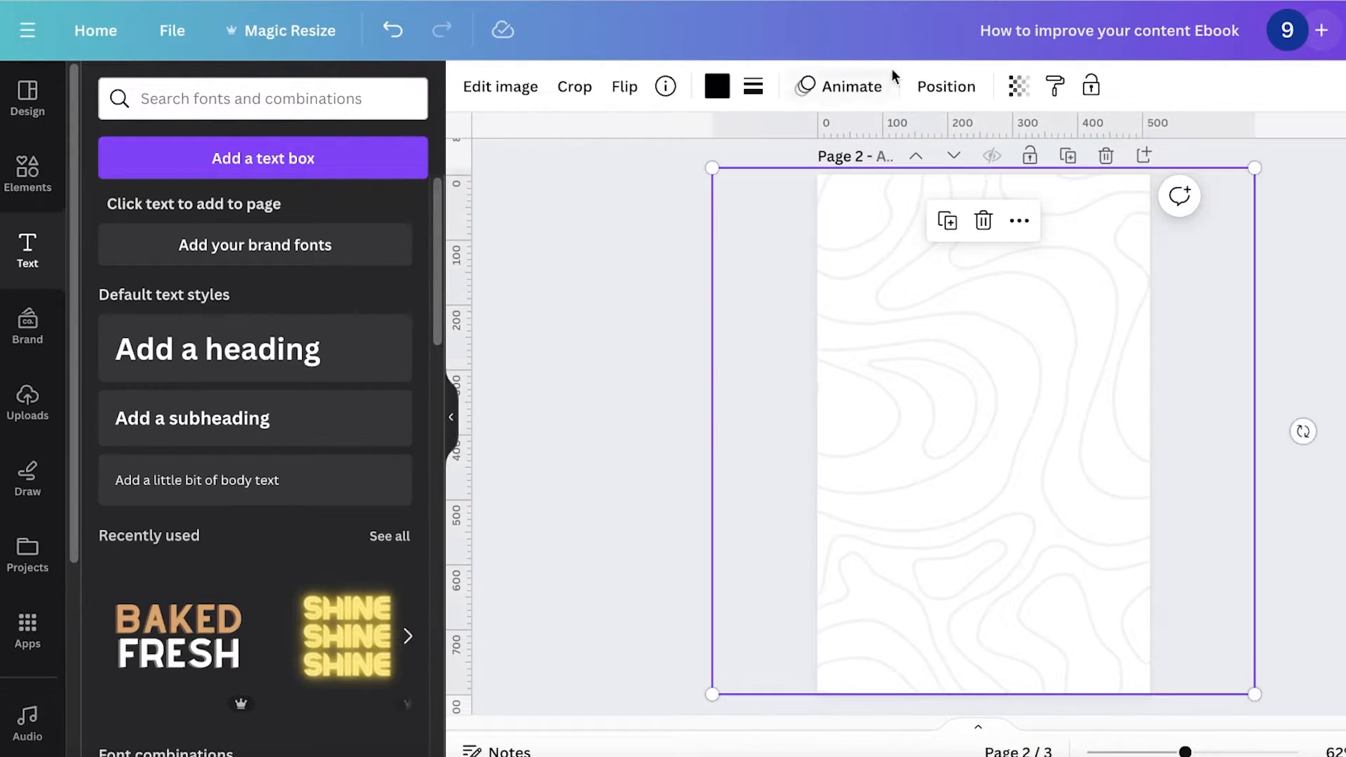
pyautogui.click(1007, 91)
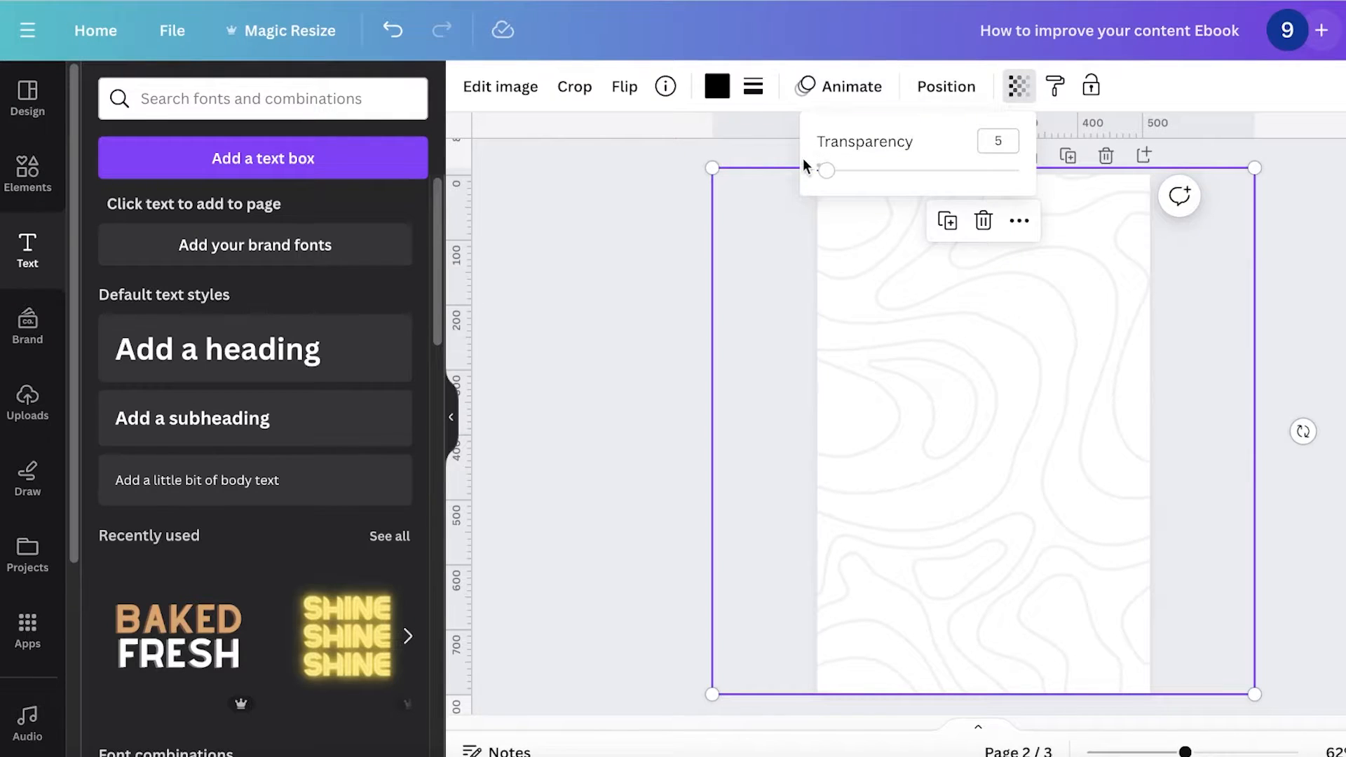
pyautogui.click(682, 341)
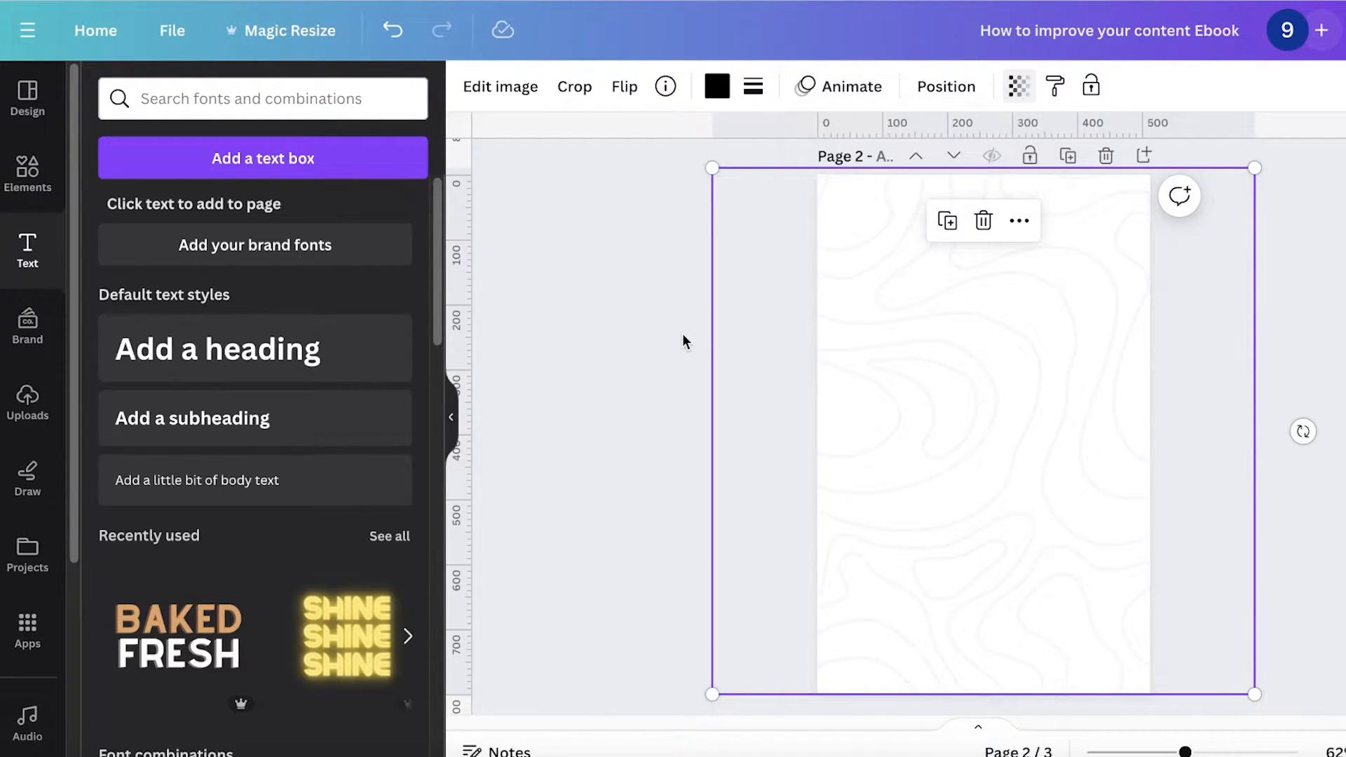
# Step: Duplicate the faded pattern page repeatedly to give the design ten pages
pyautogui.scroll(-1, 1255, 336)
pyautogui.click(1245, 348)
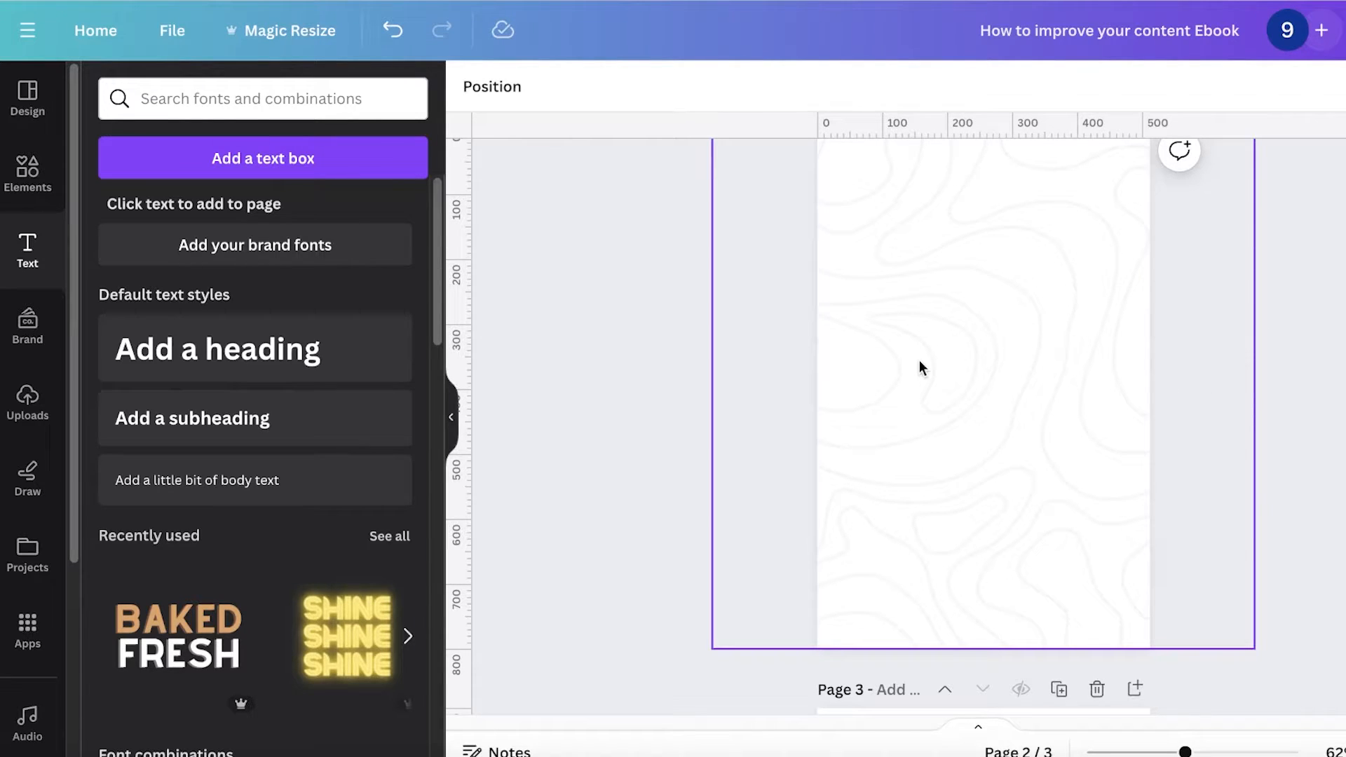
pyautogui.scroll(4, 892, 274)
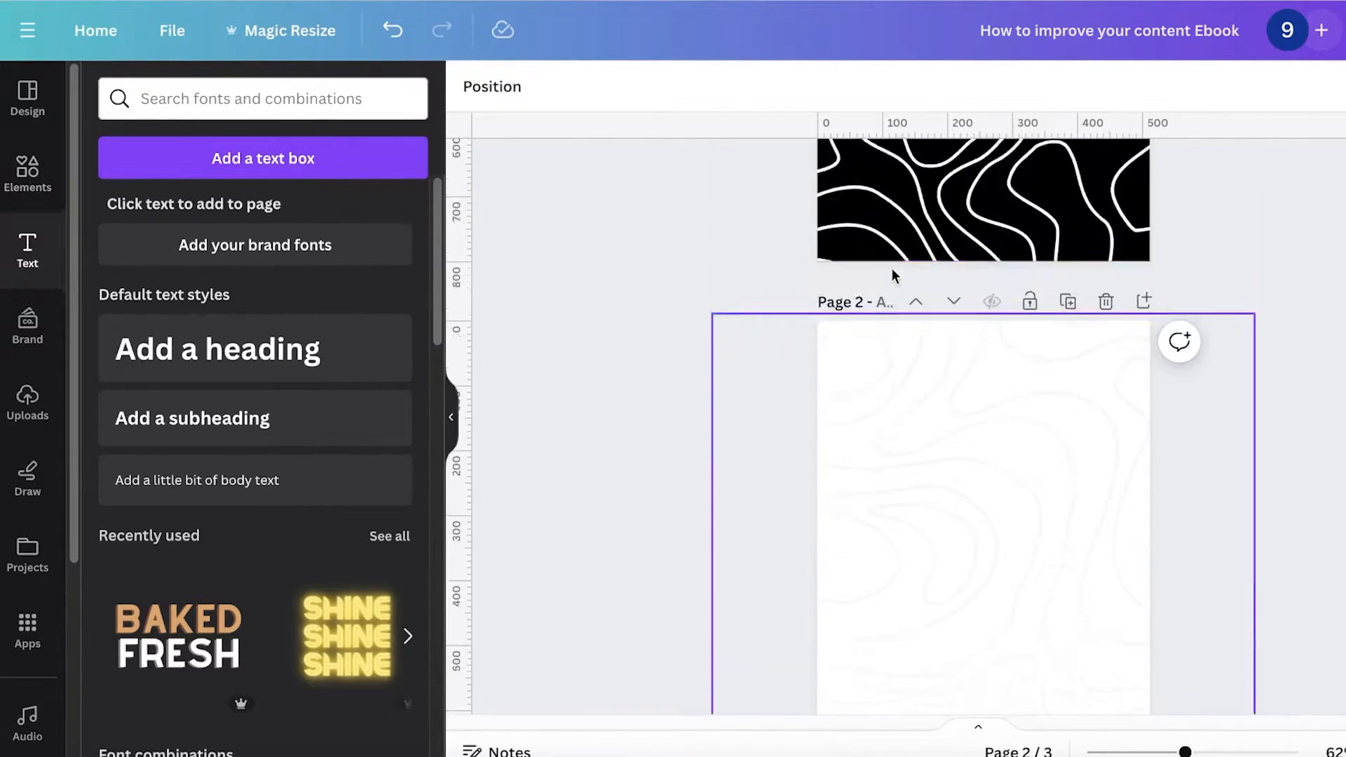
pyautogui.click(1069, 371)
pyautogui.click(1070, 377)
pyautogui.click(1069, 379)
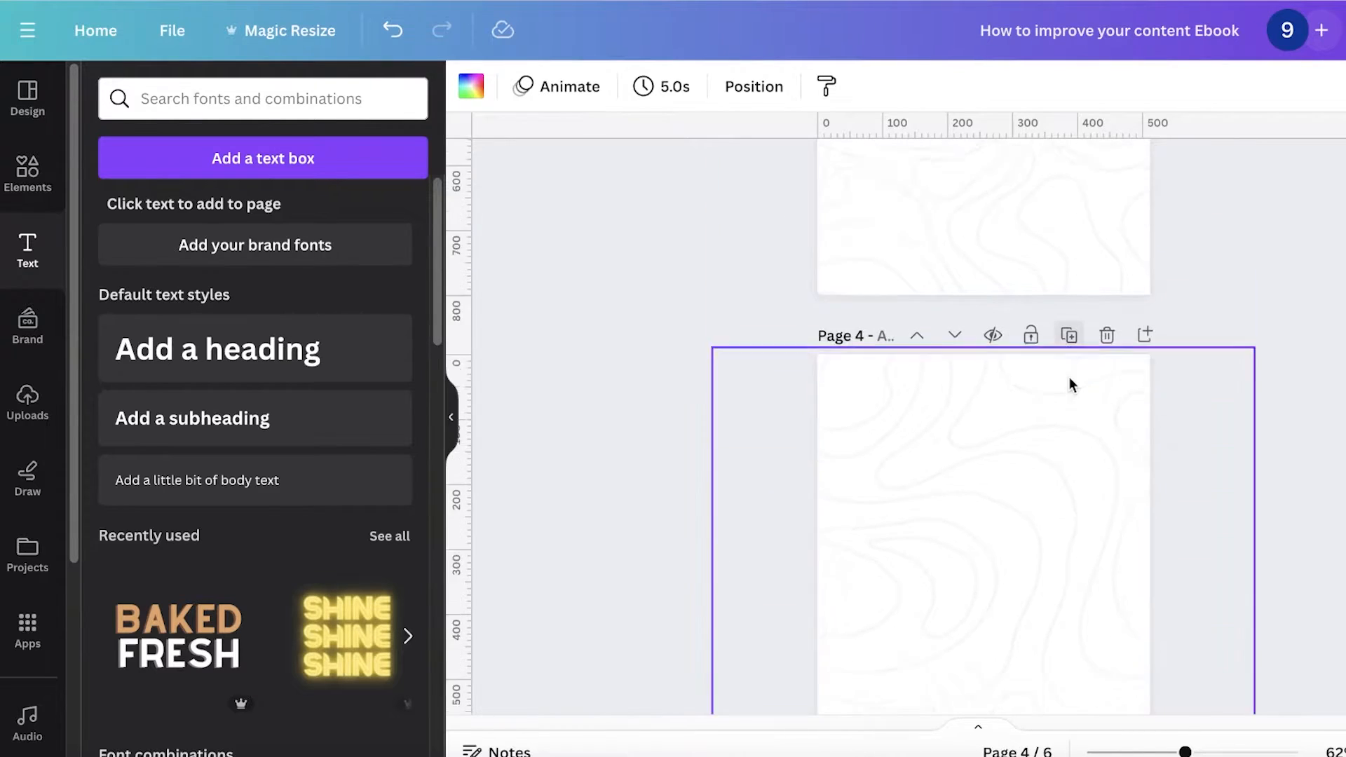
pyautogui.click(1069, 379)
pyautogui.click(1069, 379)
pyautogui.click(1069, 378)
pyautogui.click(1069, 378)
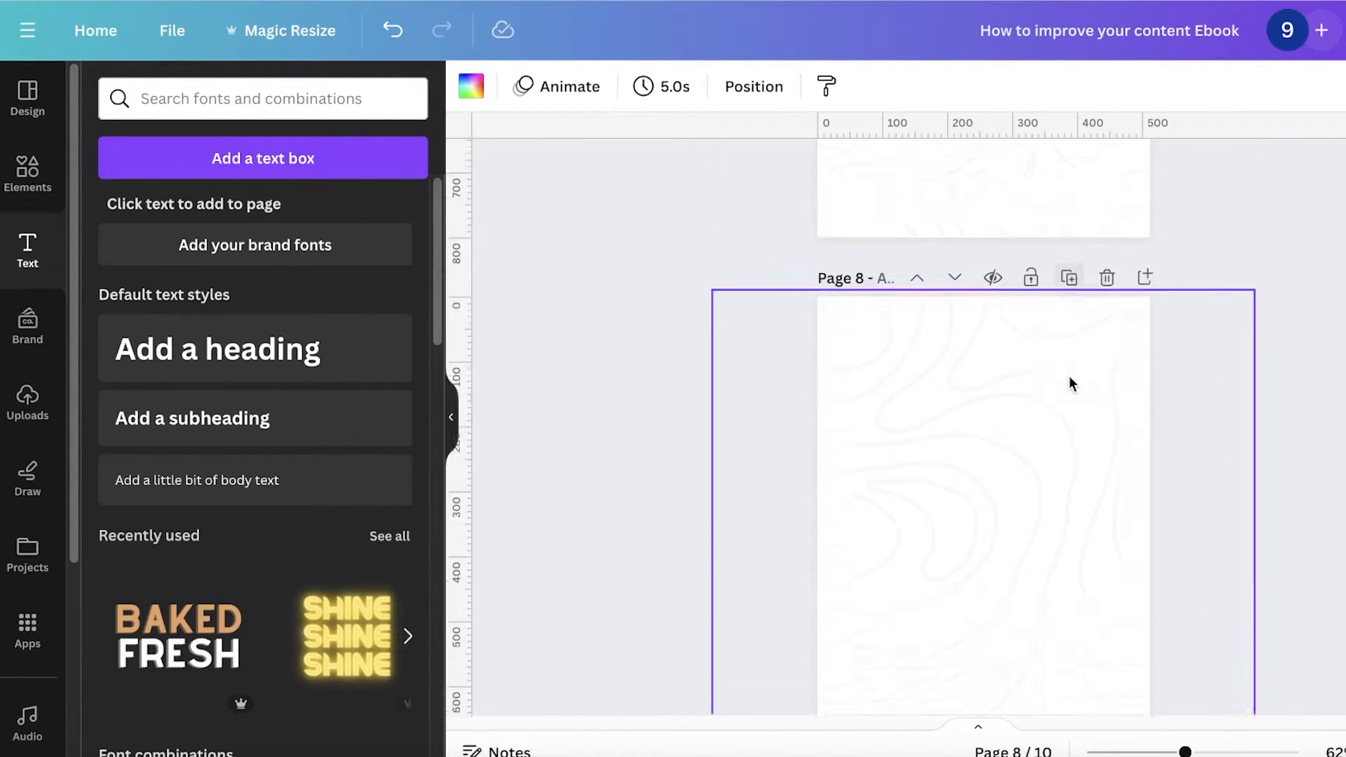
# Step: Add a Contents heading near the top of page 3 and duplicate it
pyautogui.scroll(20, 1033, 390)
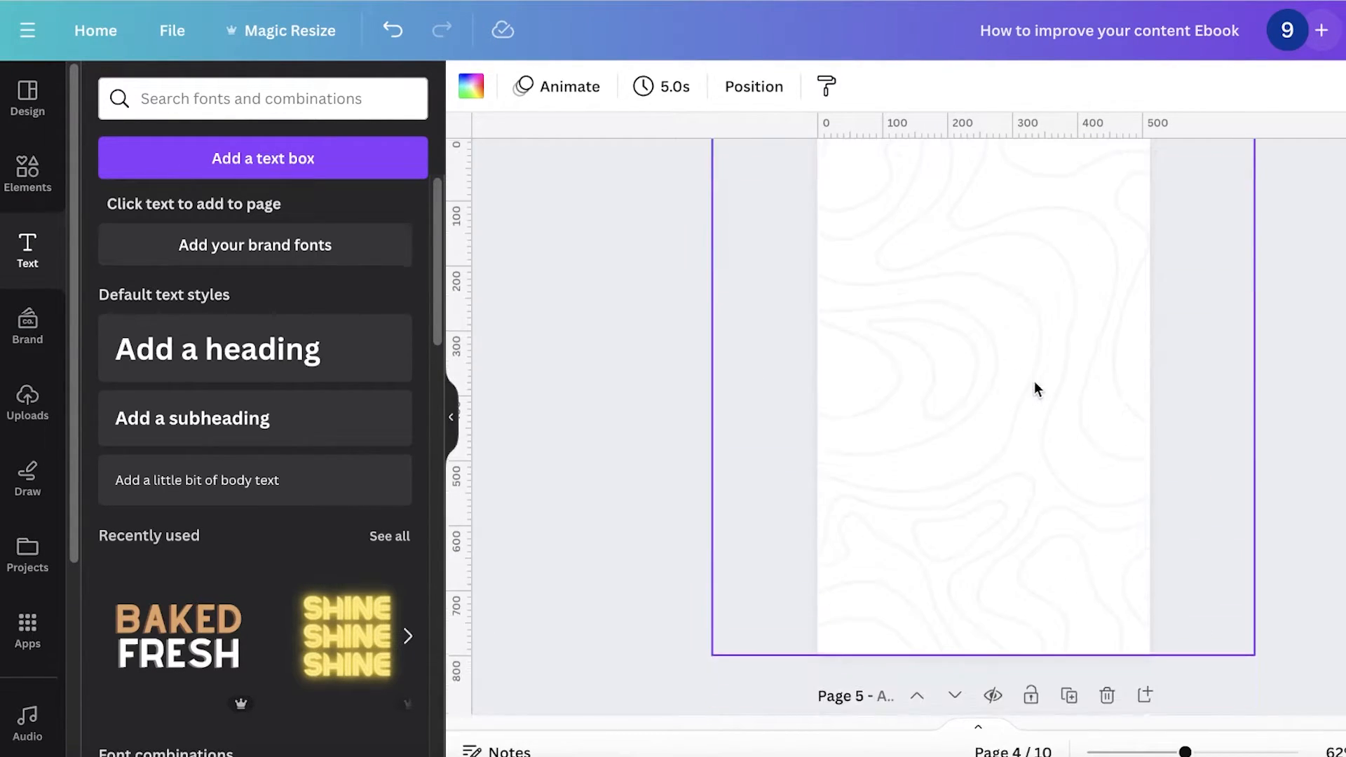
pyautogui.scroll(-5, 1033, 390)
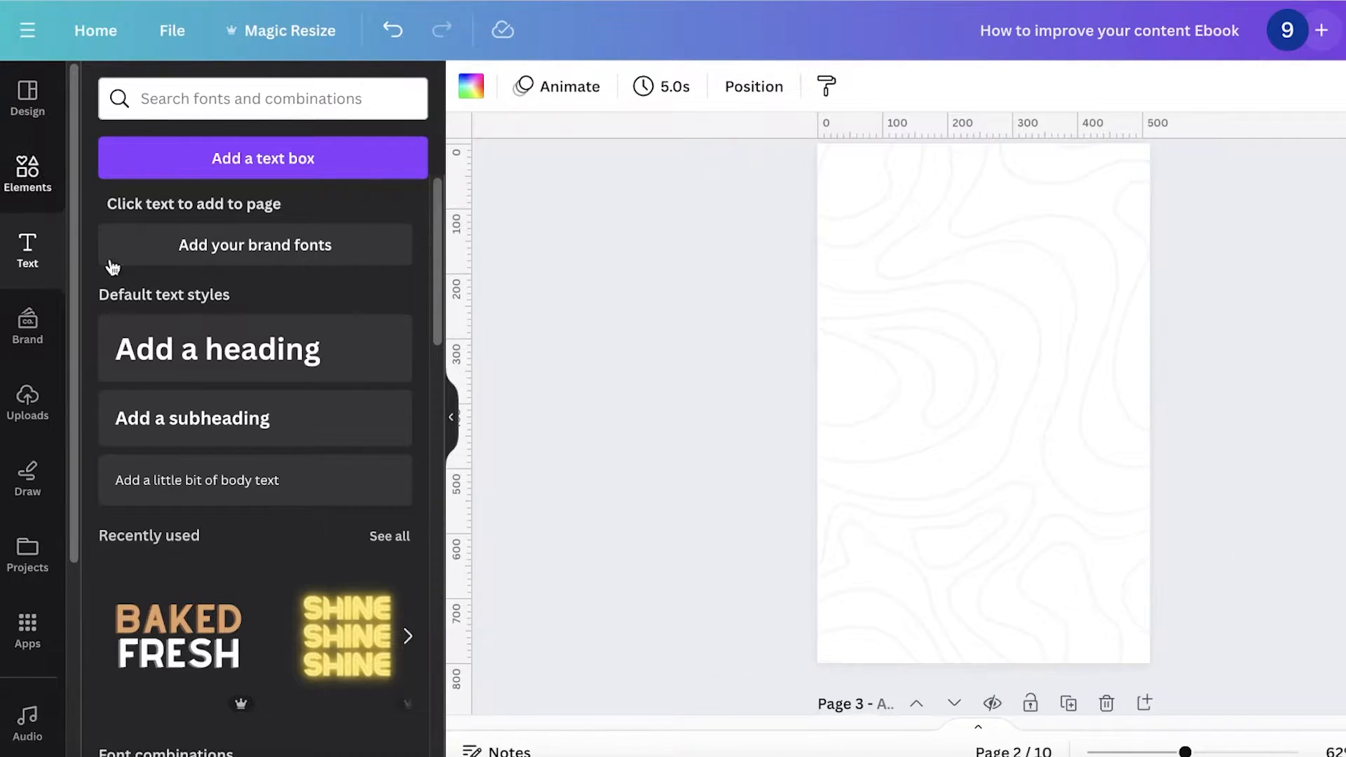
pyautogui.click(220, 348)
pyautogui.write('Contents')
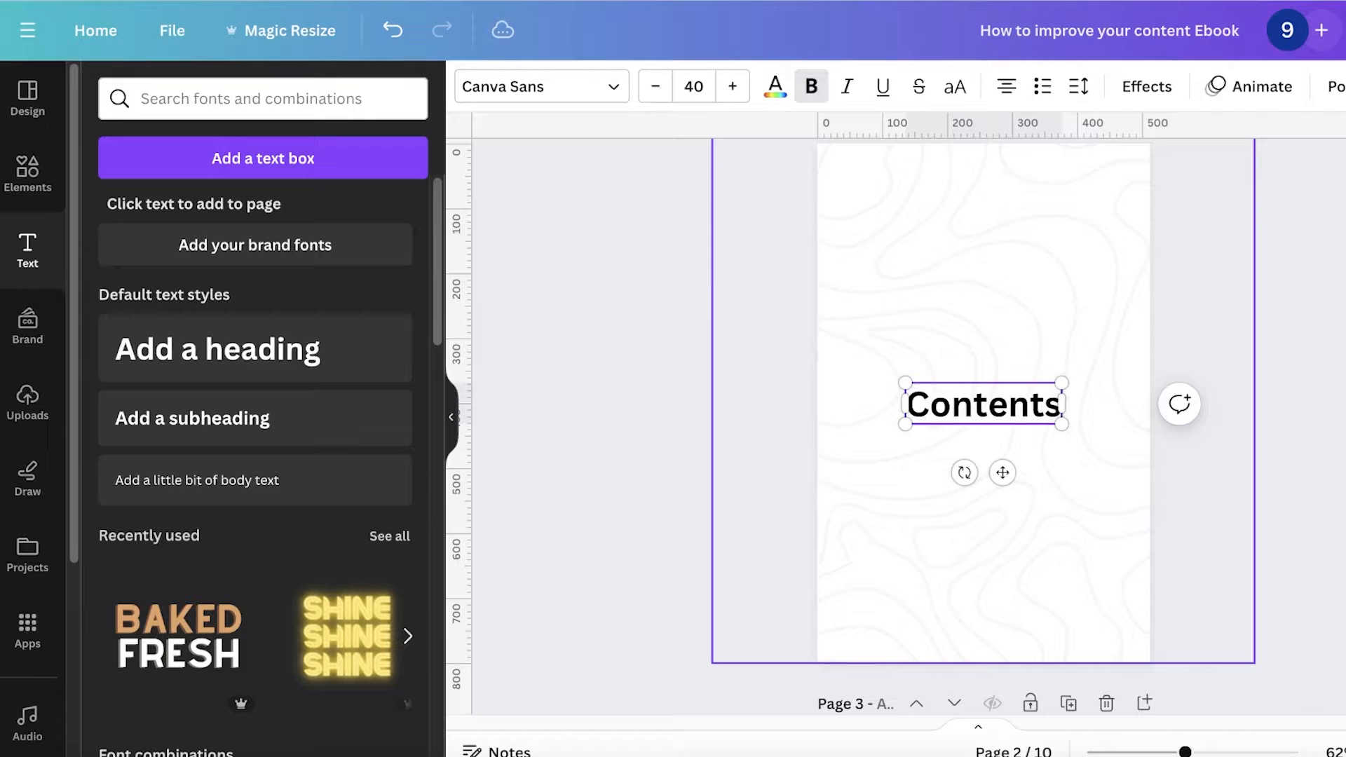
pyautogui.moveTo(999, 413); pyautogui.dragTo(927, 247)
pyautogui.press('super+d')
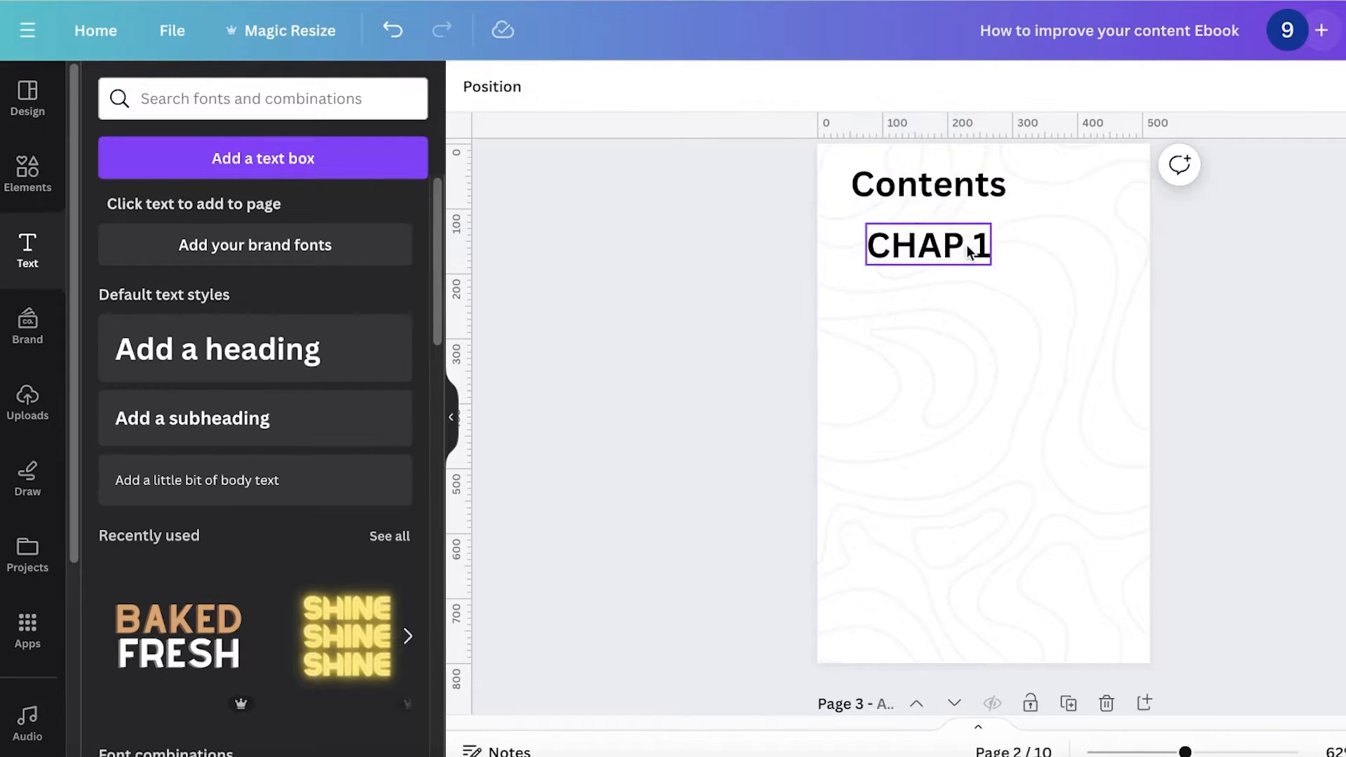
# Step: Turn the copy into a CHAPTER 1 entry and duplicate it into four entries down the page
pyautogui.click(966, 246)
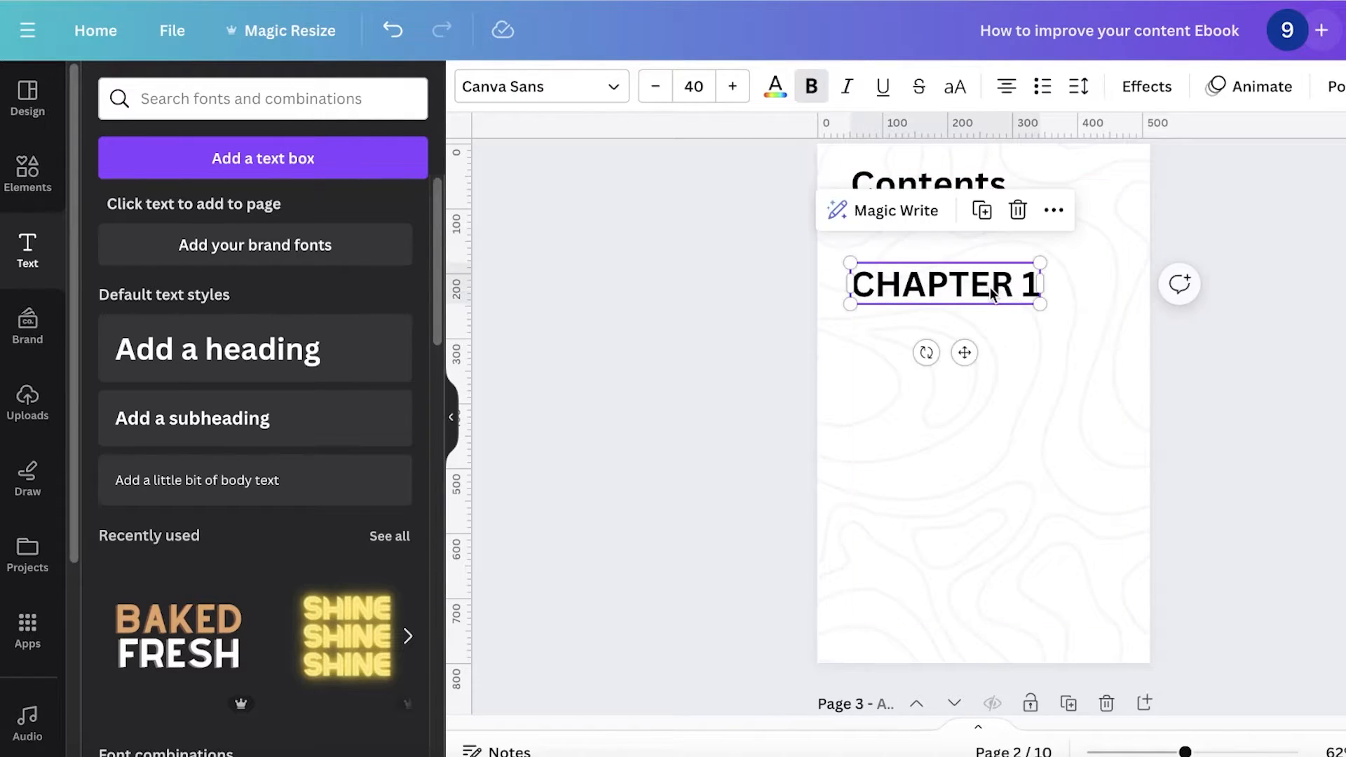
pyautogui.press('super+d')
pyautogui.moveTo(990, 292); pyautogui.dragTo(957, 483)
pyautogui.press('super+d')
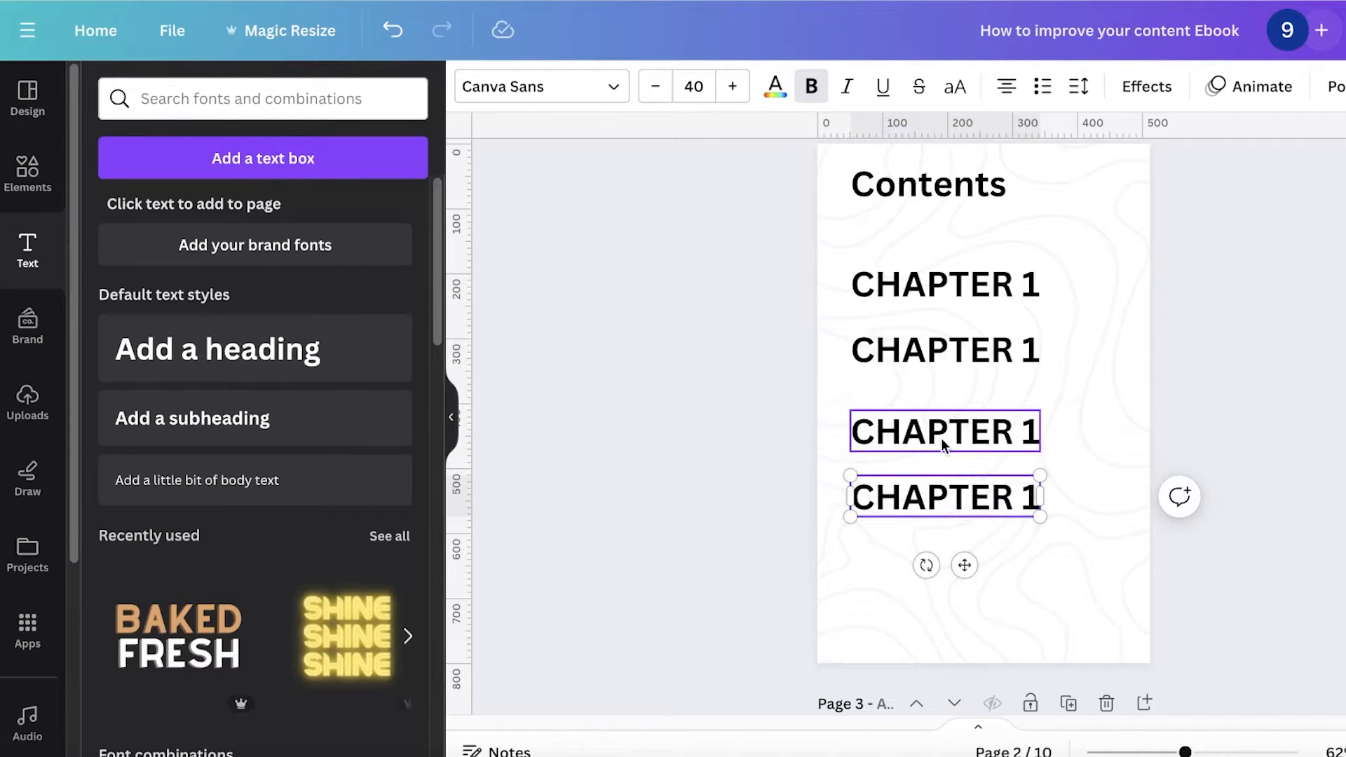
# Step: Select the four chapter entries and space them evenly vertically
pyautogui.click(940, 451)
pyautogui.click(929, 494)
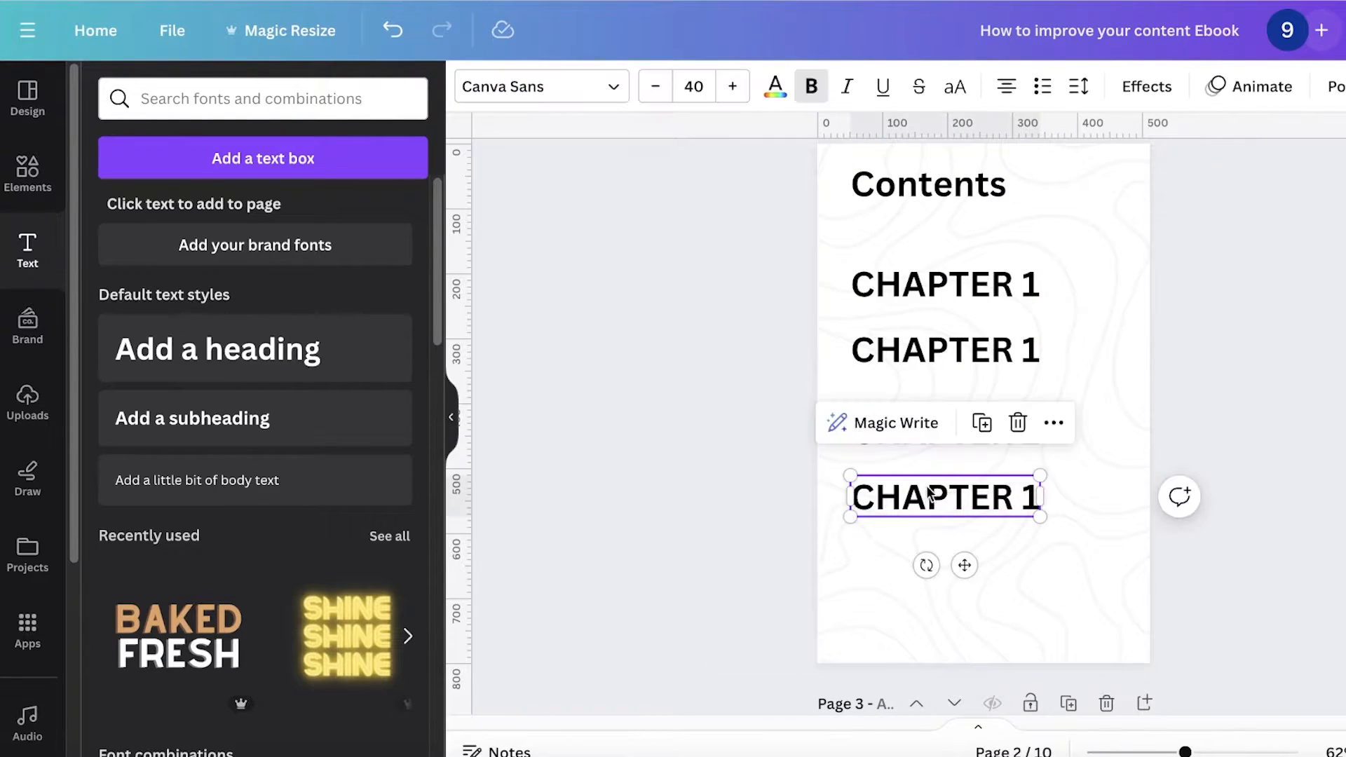
pyautogui.keyDown('shift'); pyautogui.click(965, 350); pyautogui.keyUp('shift')
pyautogui.keyDown('shift'); pyautogui.click(912, 431); pyautogui.keyUp('shift')
pyautogui.keyDown('shift'); pyautogui.click(952, 300); pyautogui.keyUp('shift')
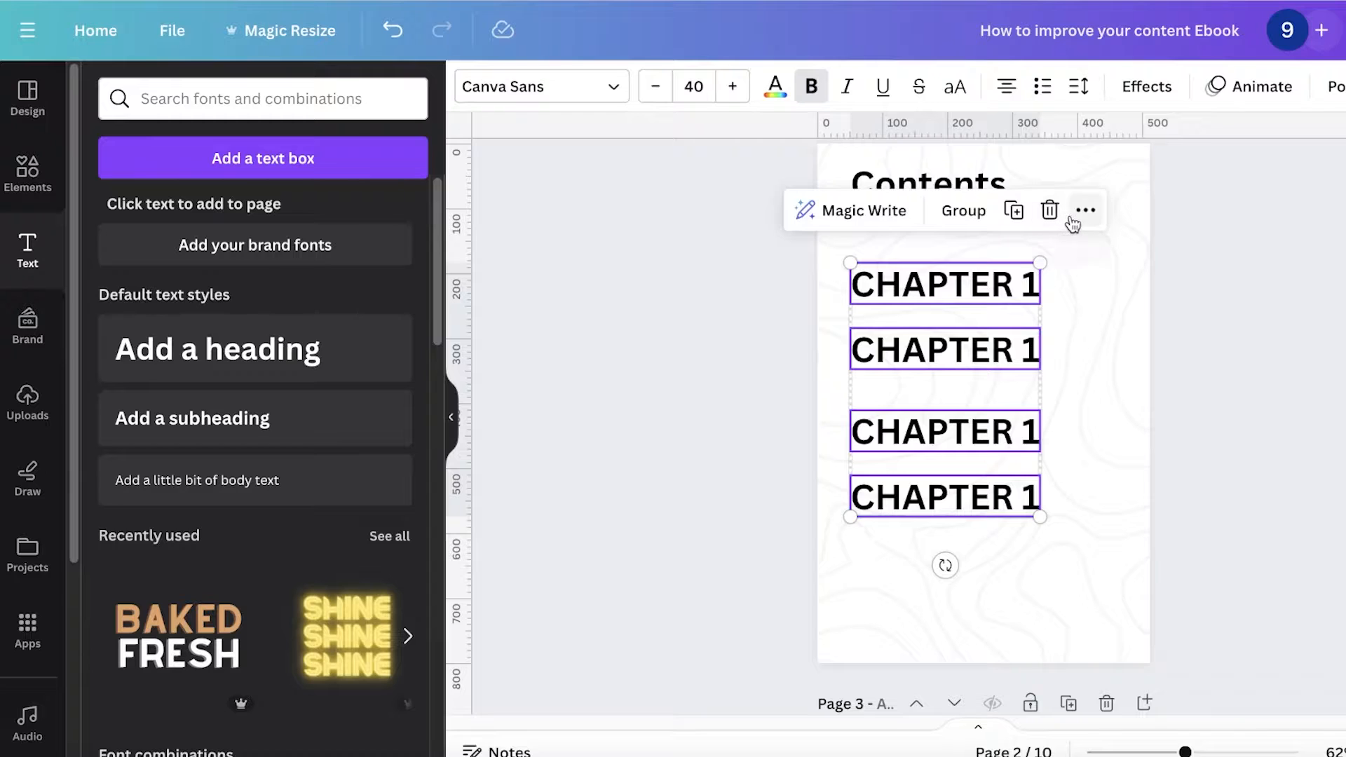
pyautogui.click(1072, 218)
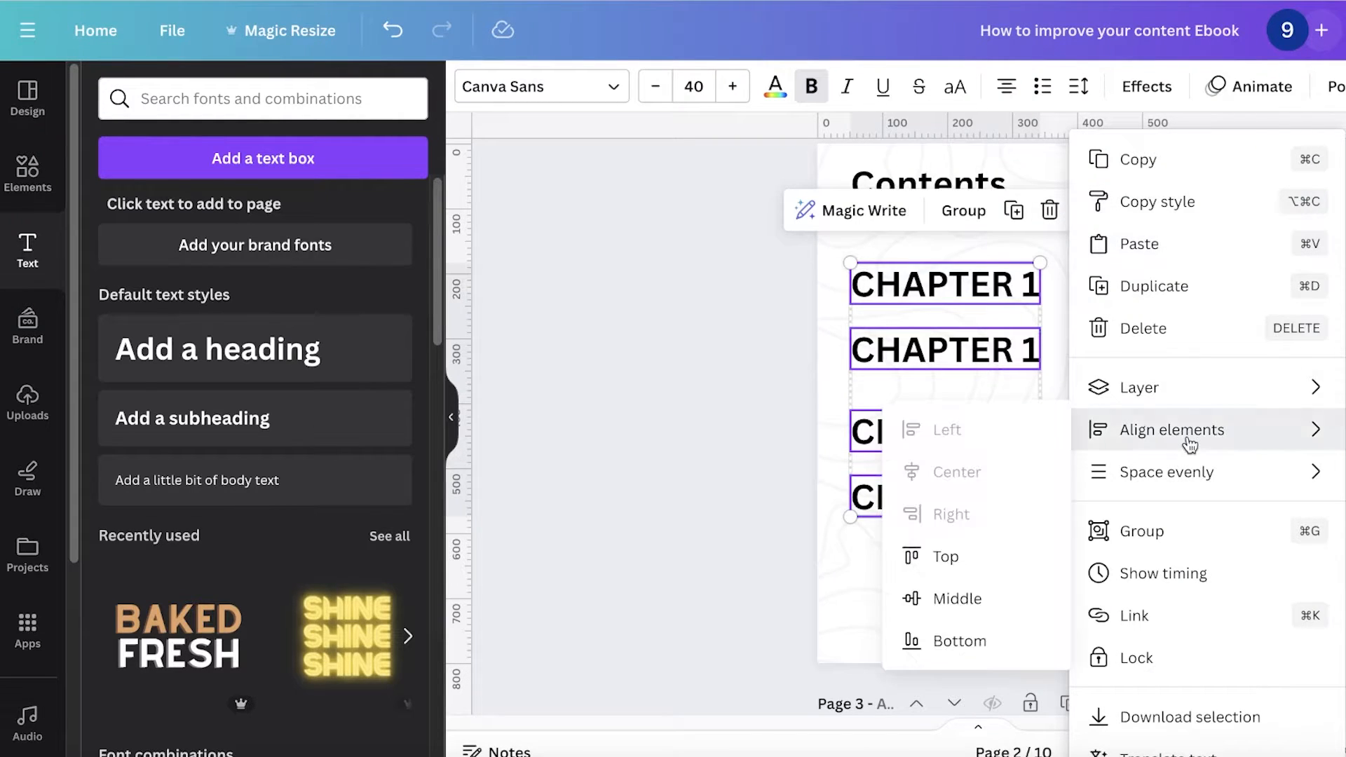
pyautogui.moveTo(1130, 484)
pyautogui.click(1007, 473)
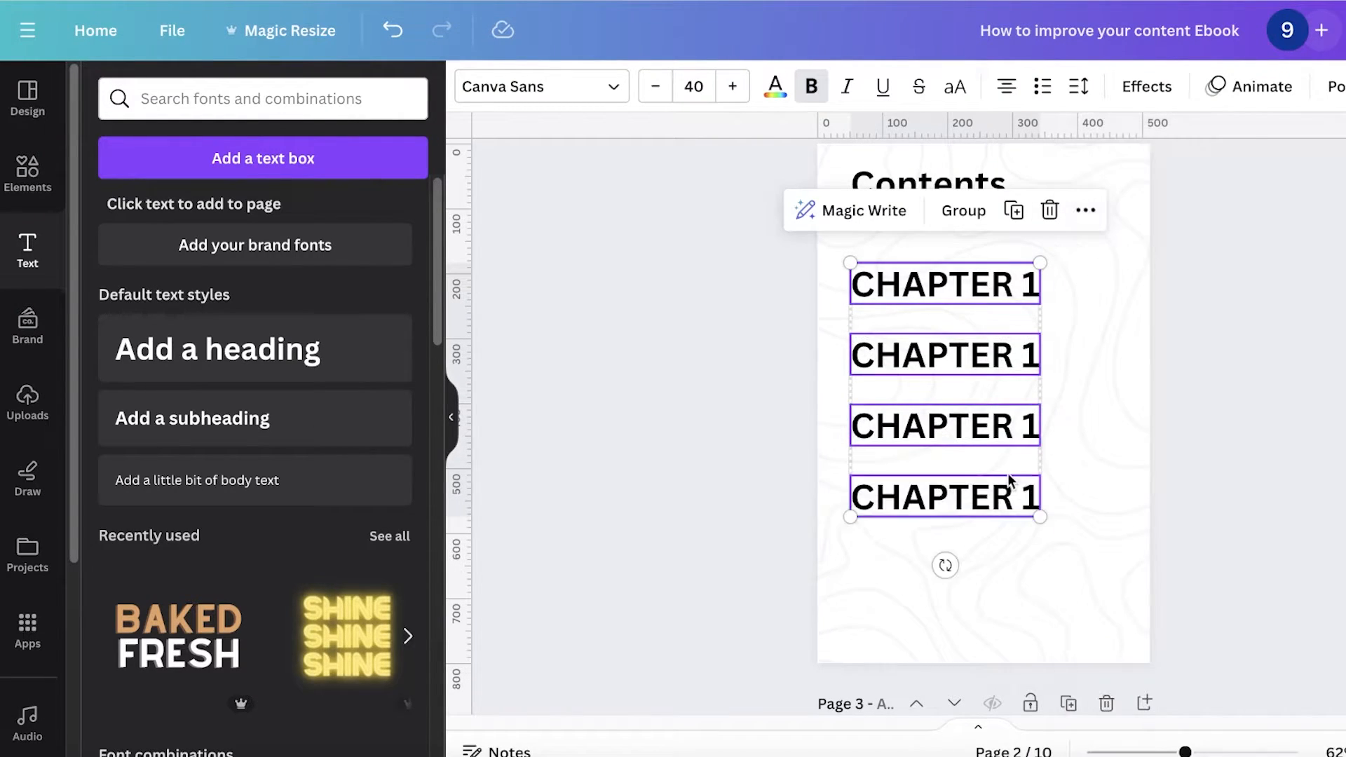
# Step: Change the second entry's text to CHAPTER 2
pyautogui.moveTo(925, 283); pyautogui.dragTo(918, 354)
pyautogui.click(378, 32)
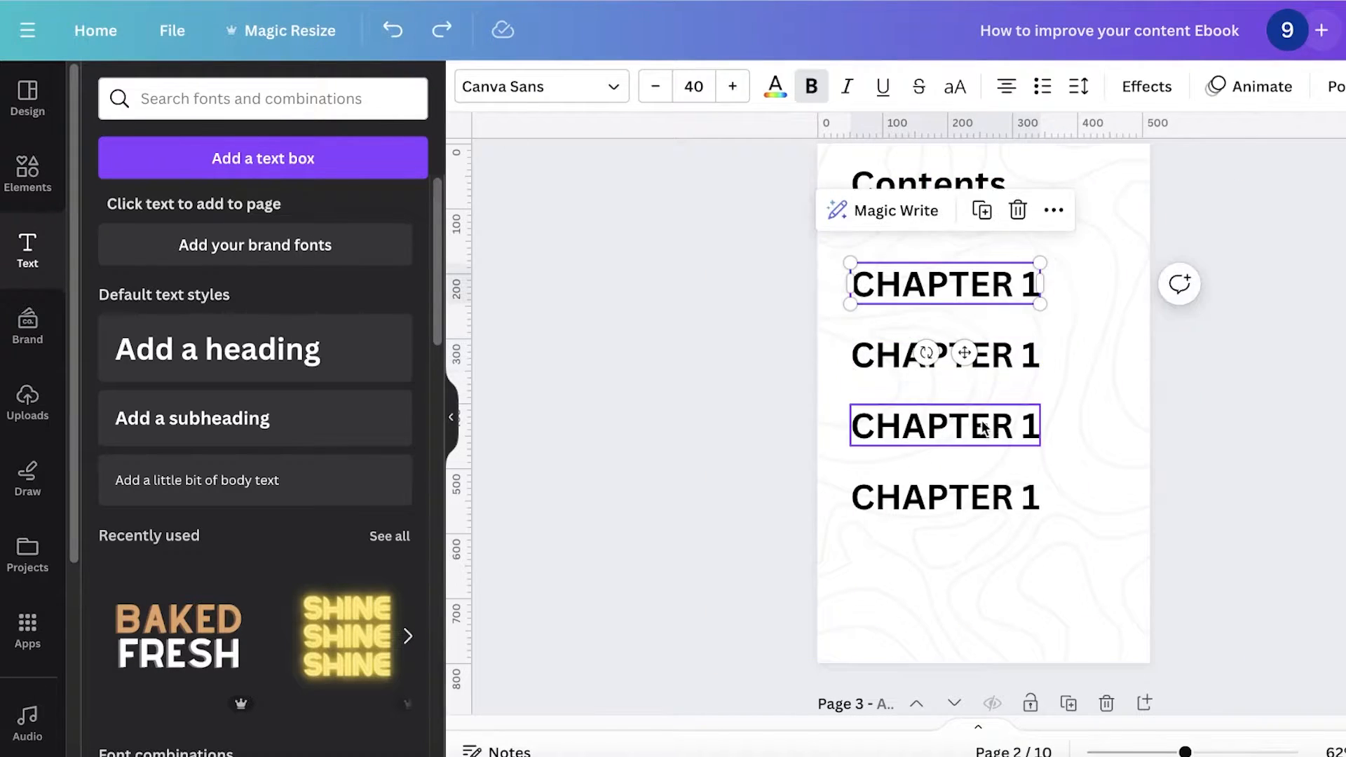
pyautogui.click(1017, 358)
pyautogui.click(1023, 357)
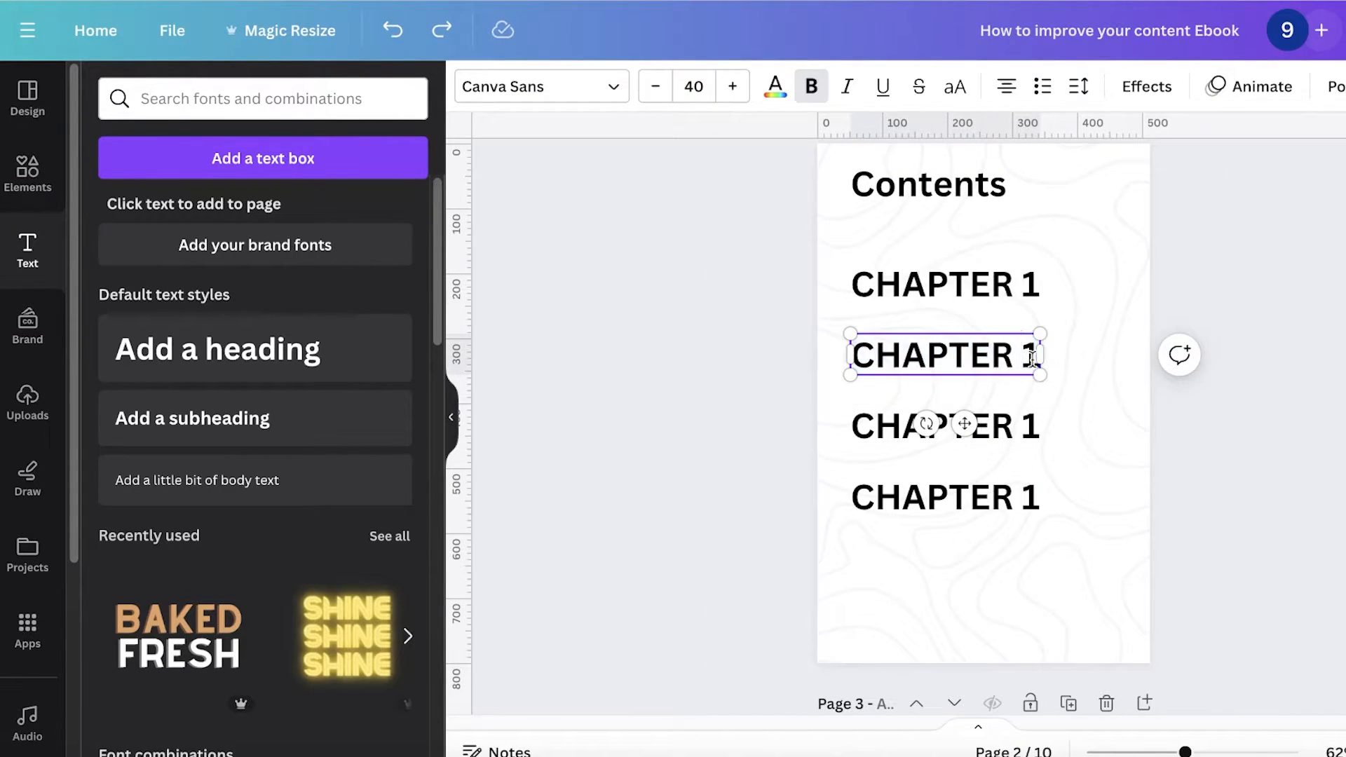
pyautogui.press('Delete')
pyautogui.write('2')
# Step: Change the third entry's text to CHAPTER 3
pyautogui.click(1022, 424)
pyautogui.click(1026, 426)
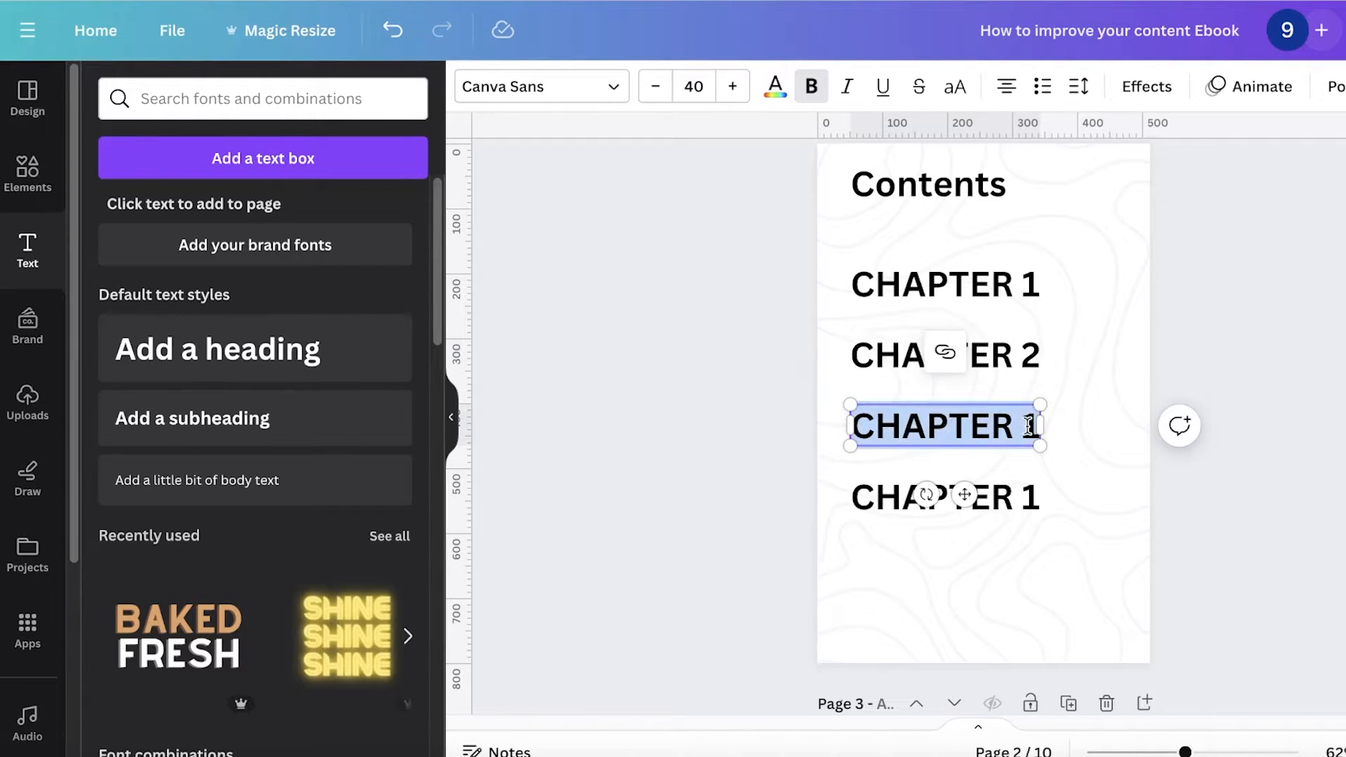
pyautogui.click(1032, 428)
pyautogui.press('BackSpace')
pyautogui.write('3')
# Step: Delete the fourth entry and move CHAPTER 2 and CHAPTER 3 further down the page
pyautogui.click(1021, 486)
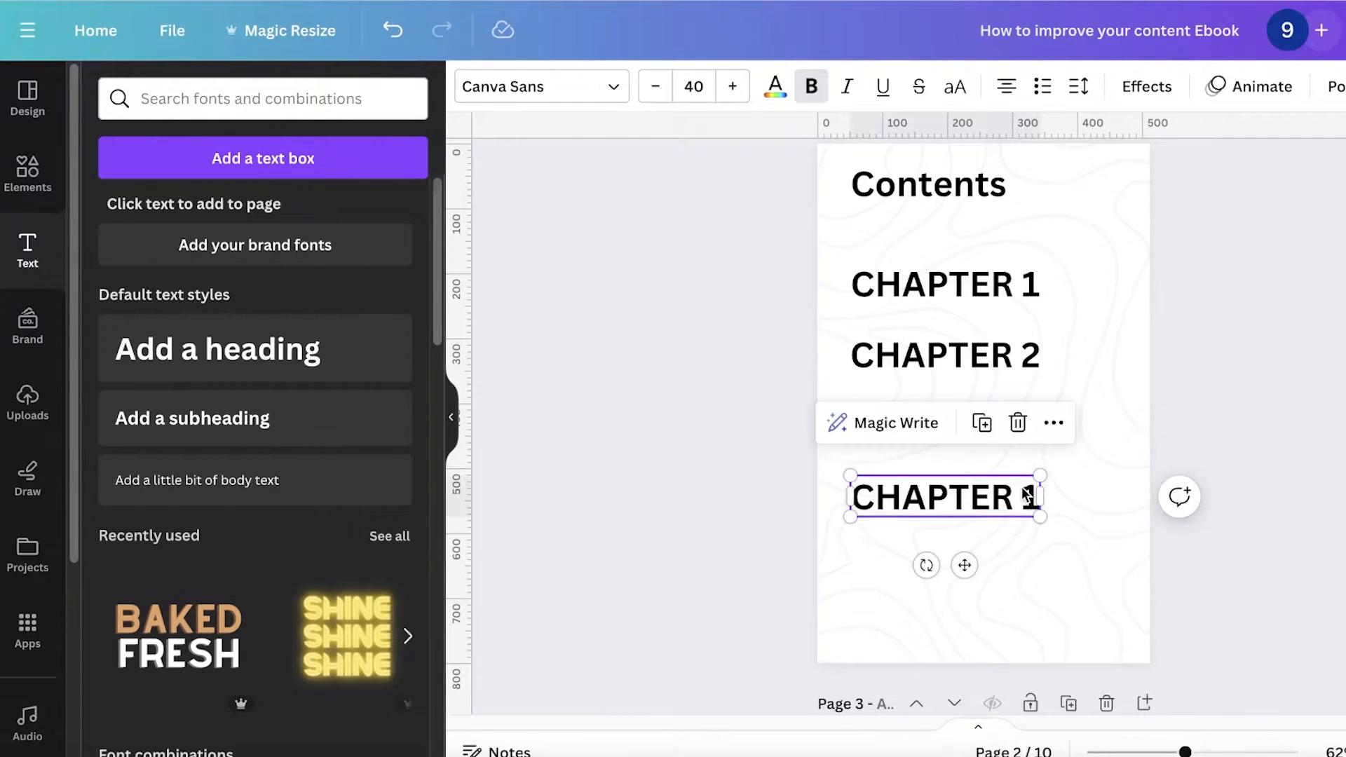
pyautogui.press('Delete')
pyautogui.click(968, 433)
pyautogui.moveTo(966, 430); pyautogui.dragTo(963, 511)
pyautogui.moveTo(937, 347); pyautogui.dragTo(936, 395)
pyautogui.keyDown('shift'); pyautogui.click(912, 521); pyautogui.keyUp('shift')
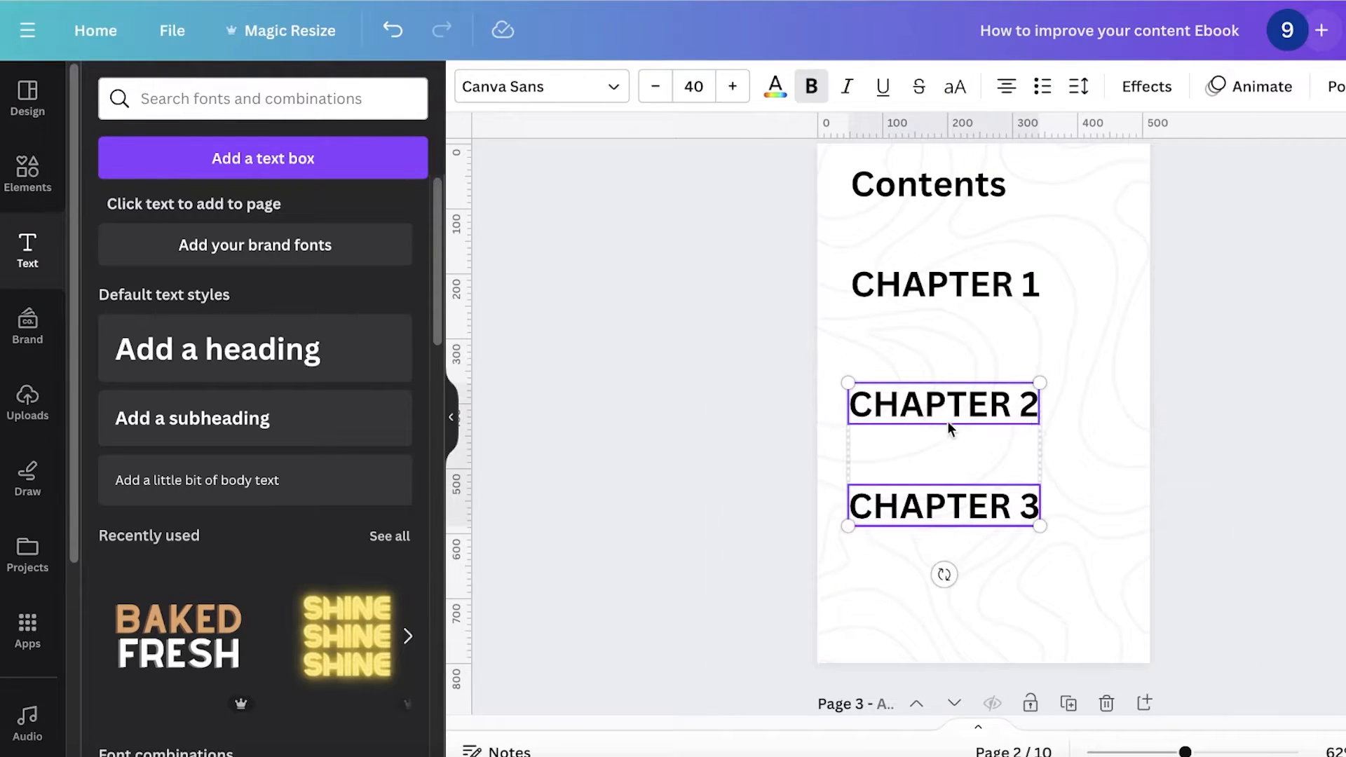
# Step: Select the three chapter entries and space them evenly vertically
pyautogui.keyDown('shift'); pyautogui.click(963, 293); pyautogui.keyUp('shift')
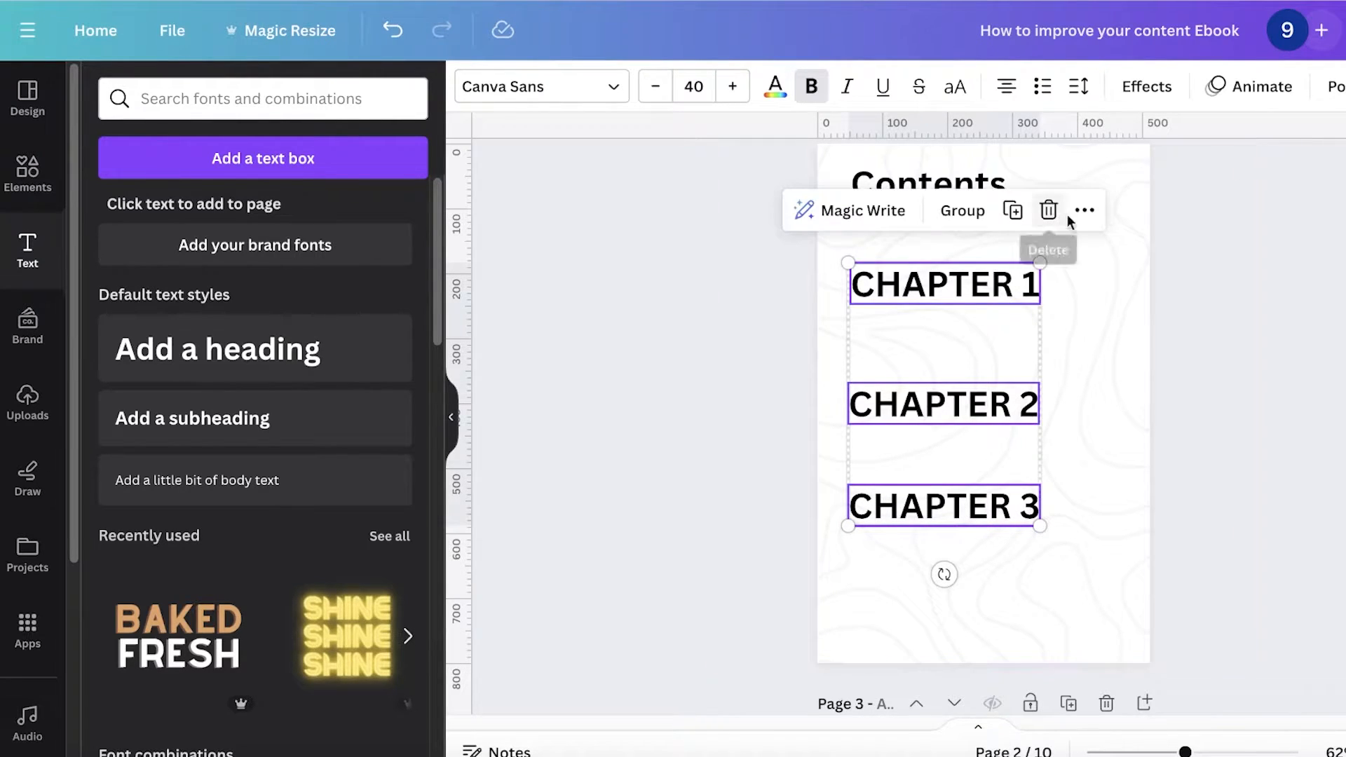
pyautogui.click(1083, 209)
pyautogui.moveTo(1158, 478)
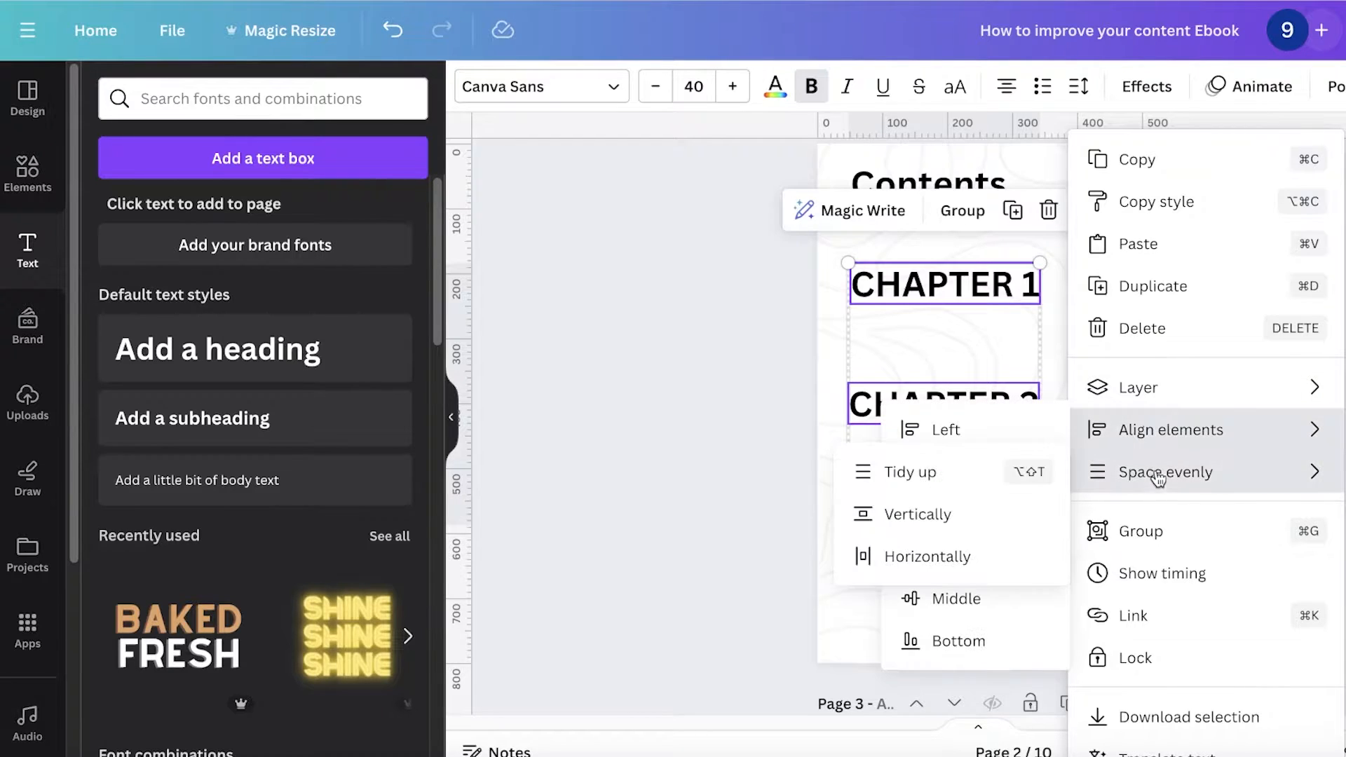
pyautogui.click(1000, 473)
pyautogui.click(1091, 366)
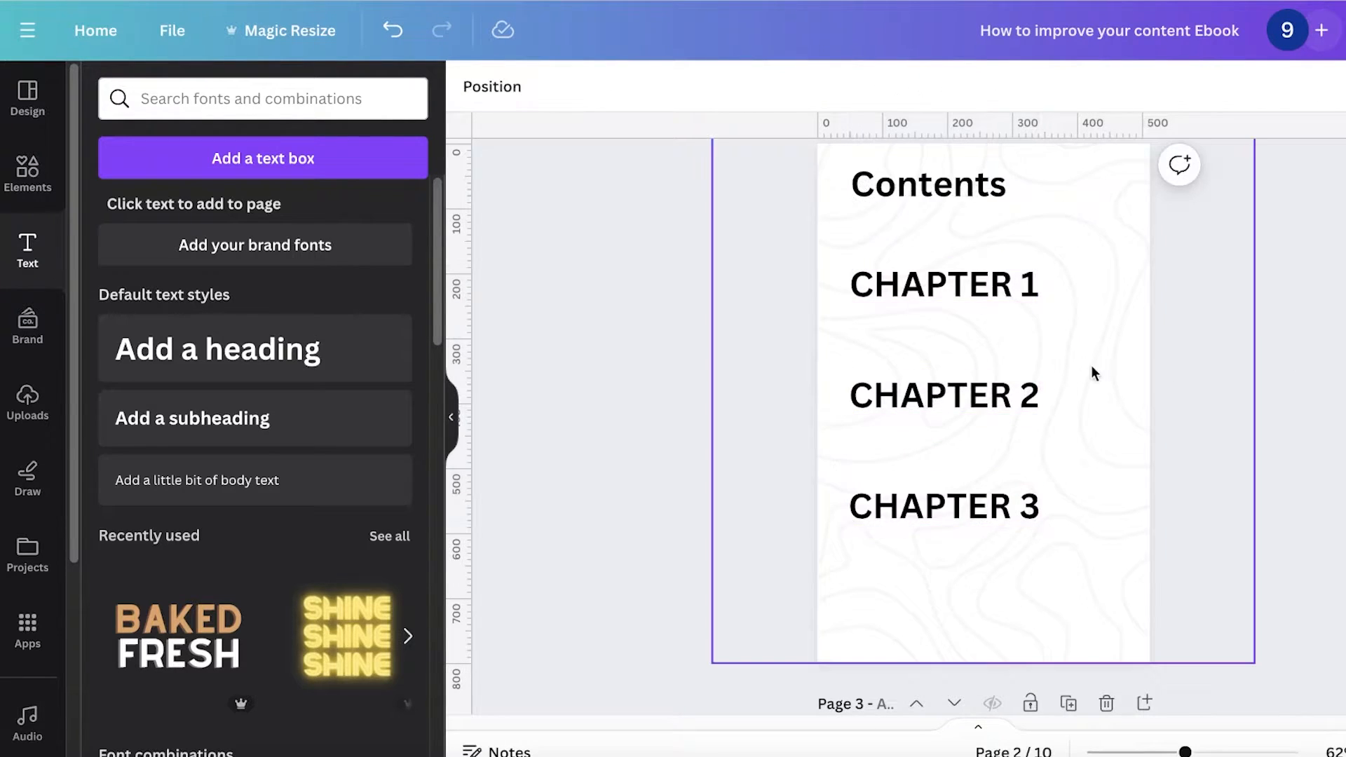
# Step: Add a subheading under CHAPTER 1 and change its text to Intro
pyautogui.click(218, 403)
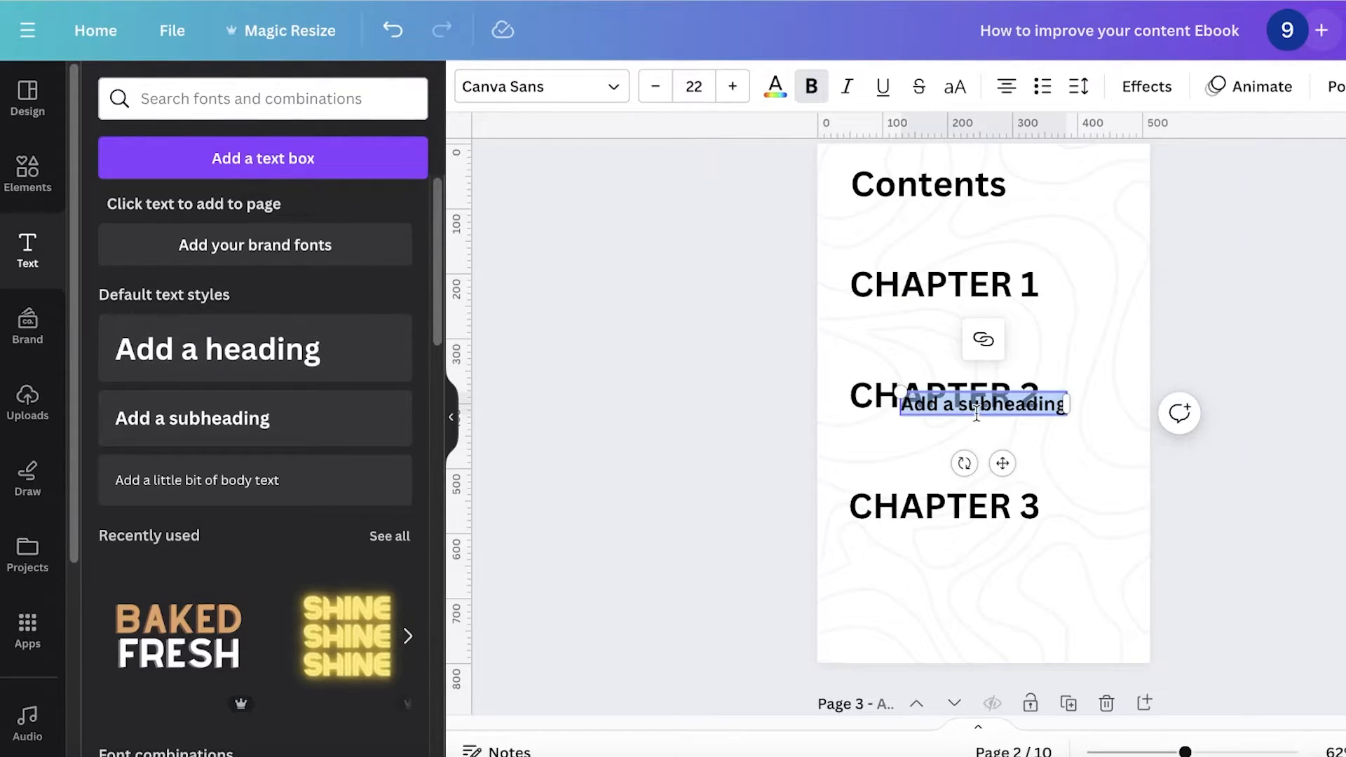
pyautogui.moveTo(1011, 402); pyautogui.dragTo(976, 327)
pyautogui.doubleClick(970, 316)
pyautogui.write('Intro')
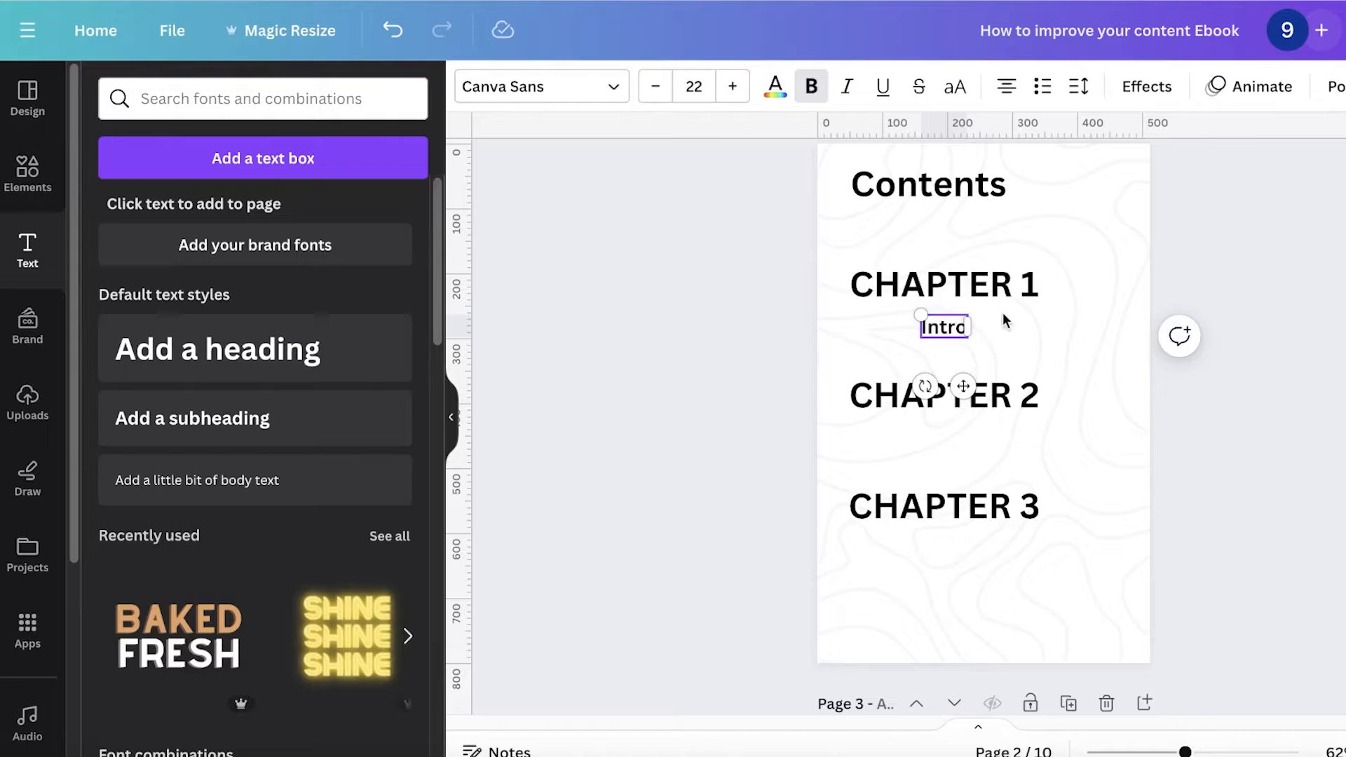
# Step: Duplicate the Intro subheading and change the copy's text to Social Ques
pyautogui.moveTo(948, 327); pyautogui.dragTo(896, 352)
pyautogui.hotkey('ctrl', 'd')
pyautogui.doubleClick(896, 353)
pyautogui.write('Social Ques')
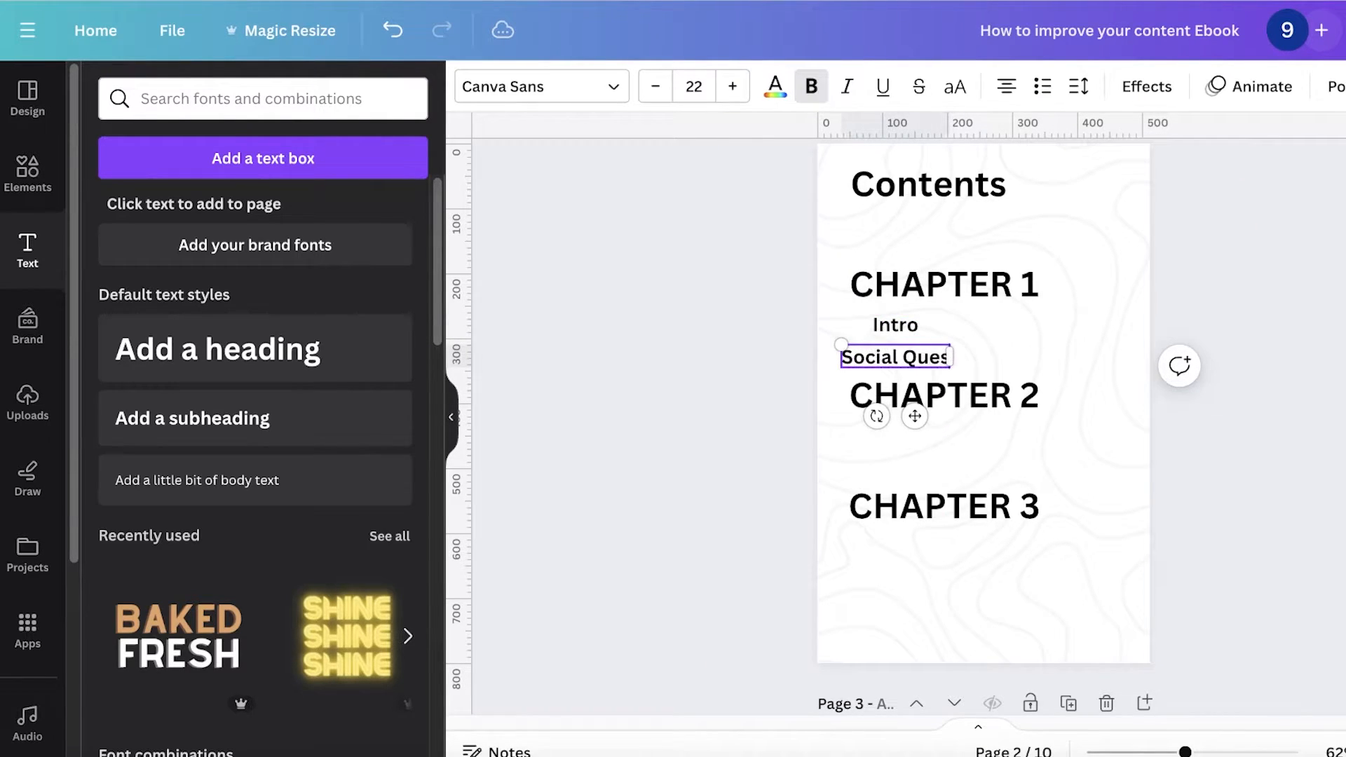
# Step: Reposition the Social Ques subheading and move CHAPTER 2 and CHAPTER 3 further down the page
pyautogui.click(677, 373)
pyautogui.moveTo(921, 371); pyautogui.dragTo(1003, 422)
pyautogui.click(1334, 388)
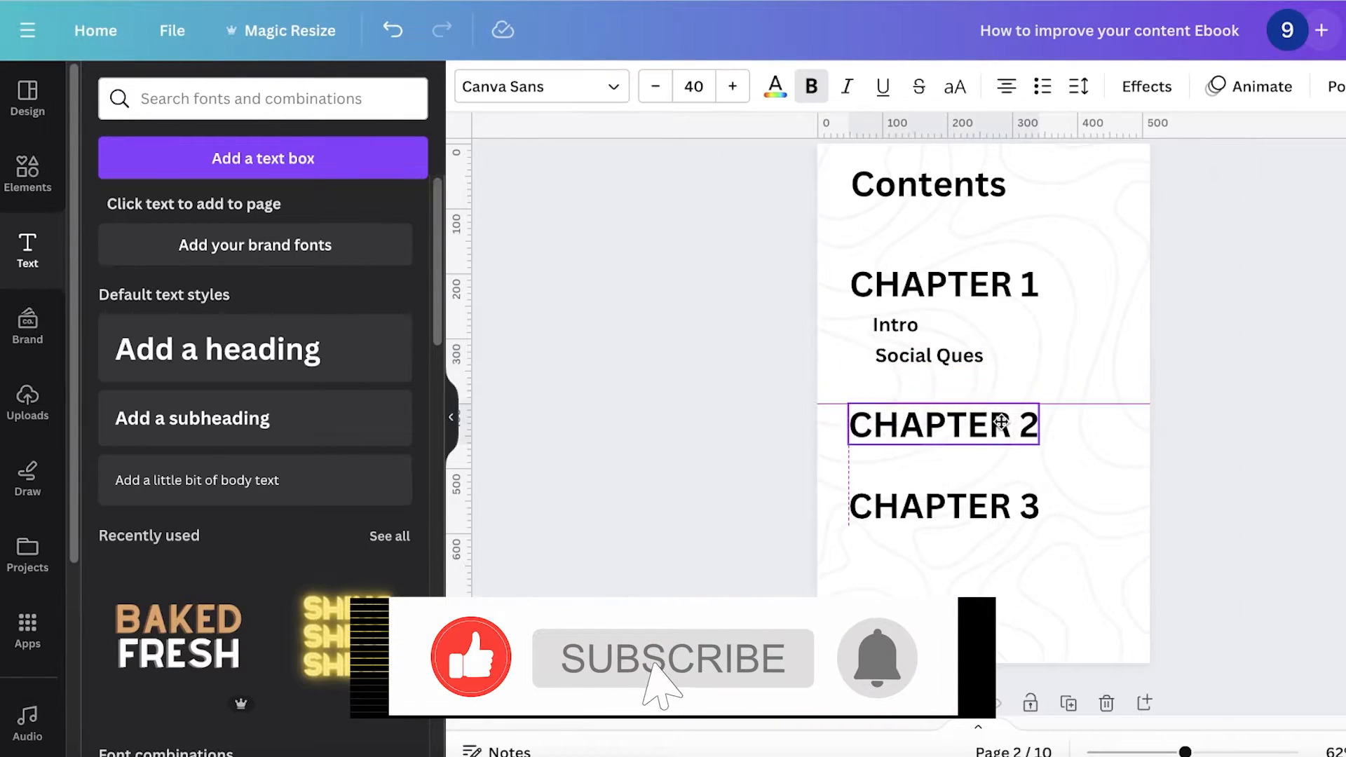
pyautogui.moveTo(940, 487); pyautogui.dragTo(963, 510)
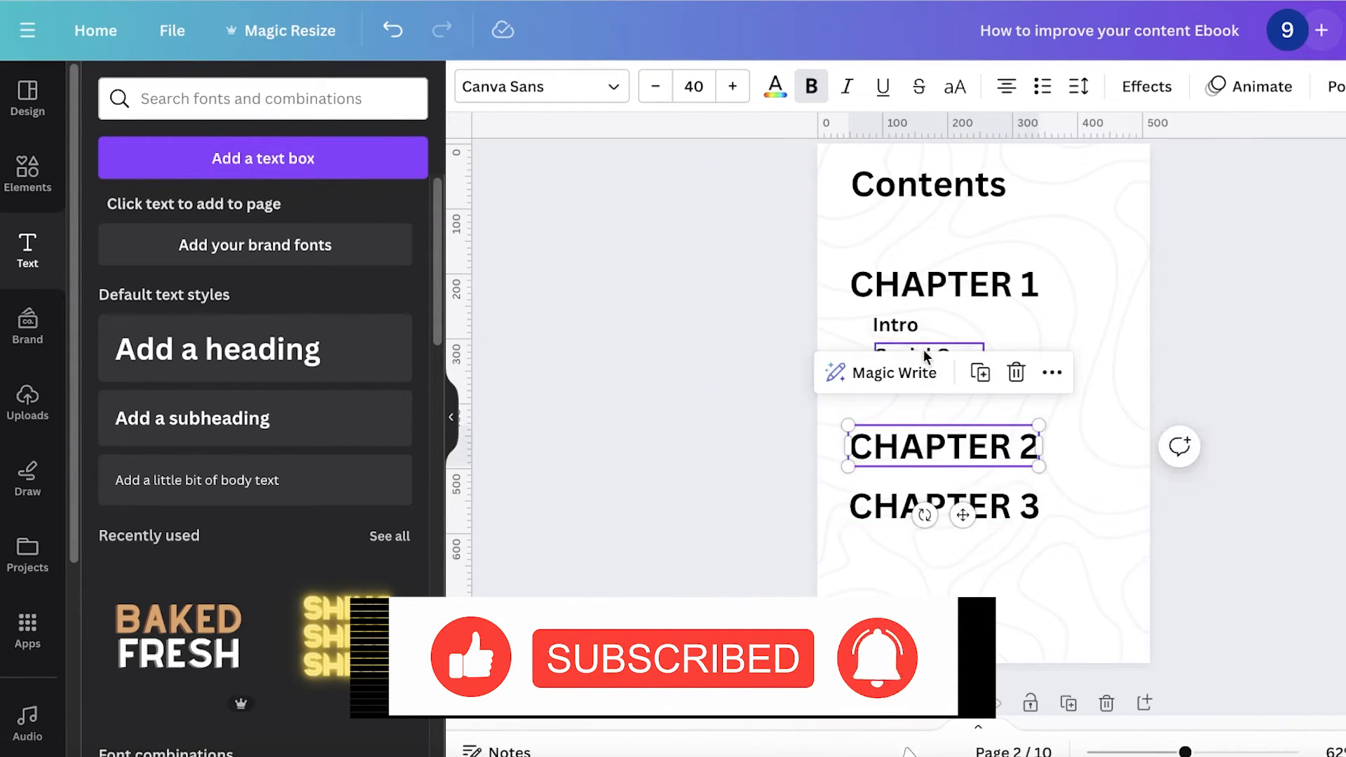
pyautogui.moveTo(928, 352); pyautogui.dragTo(917, 348)
pyautogui.moveTo(937, 496); pyautogui.dragTo(937, 554)
pyautogui.click(1196, 437)
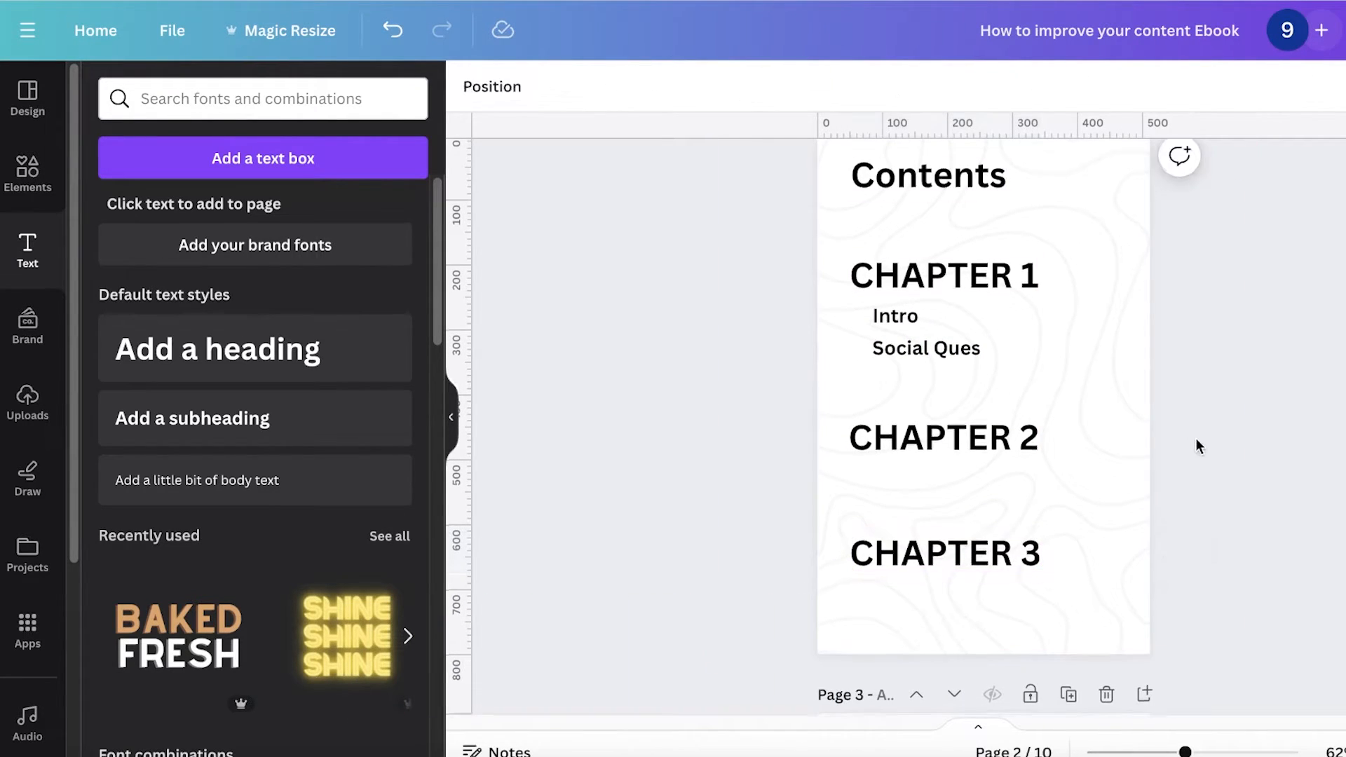
# Step: Copy the Social Ques subheading under CHAPTER 2 and change its text to Instagram Facebook
pyautogui.scroll(-1, 1121, 442)
pyautogui.click(927, 342)
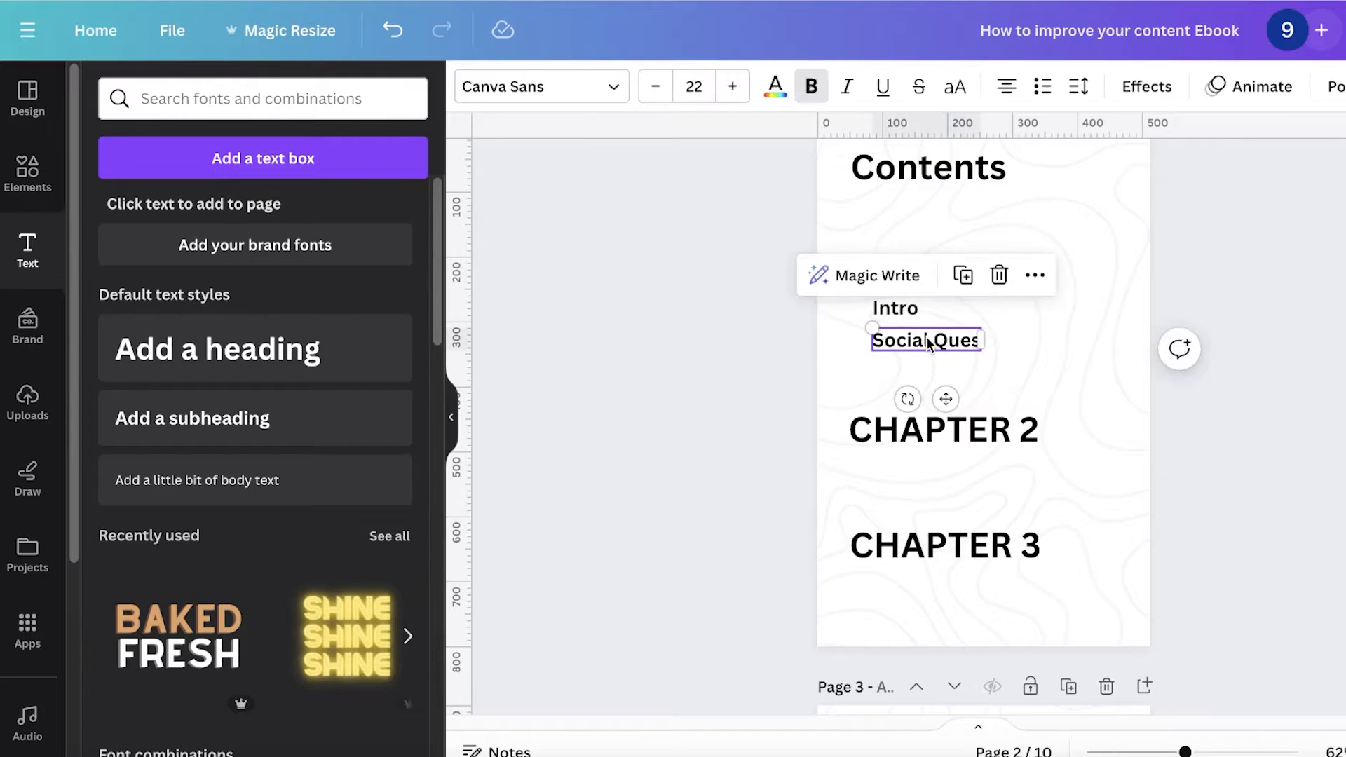
pyautogui.moveTo(927, 342); pyautogui.dragTo(911, 480)
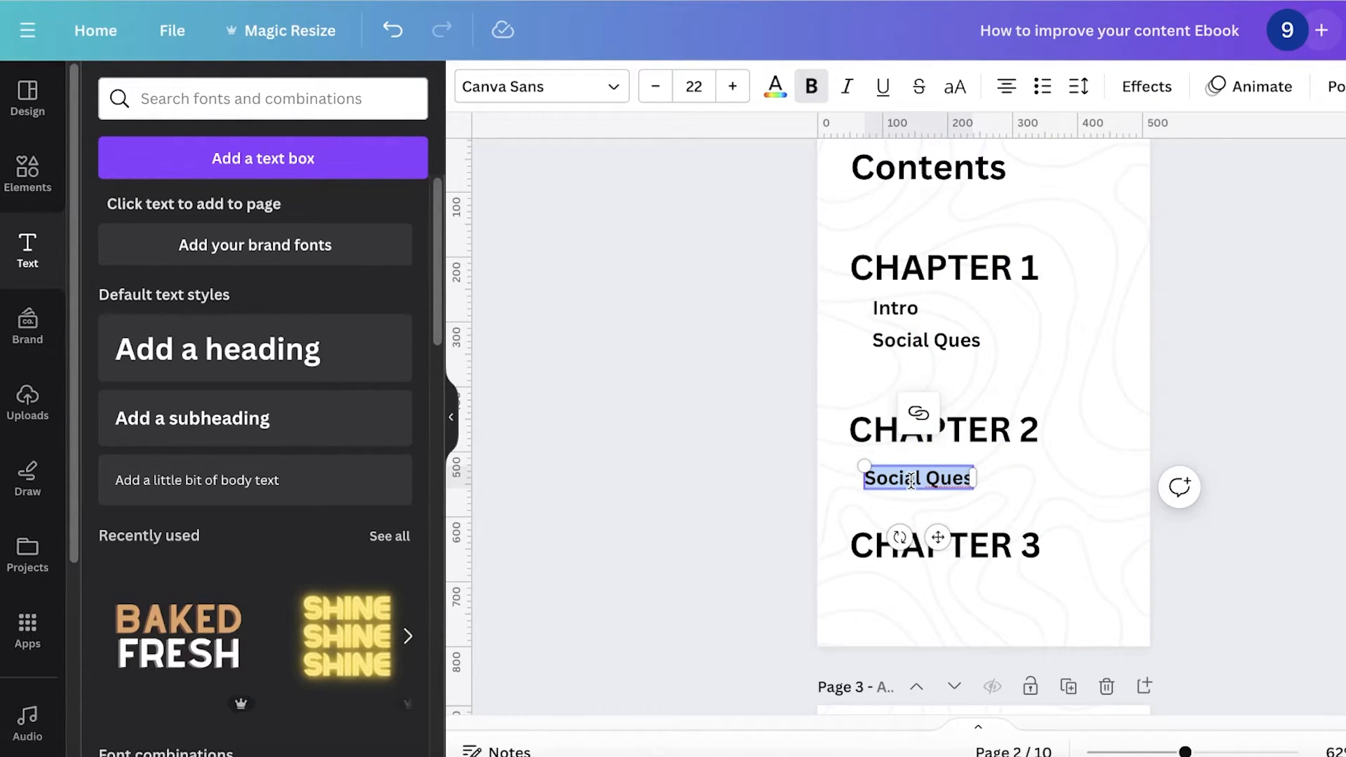
pyautogui.write('Instagram Facebook')
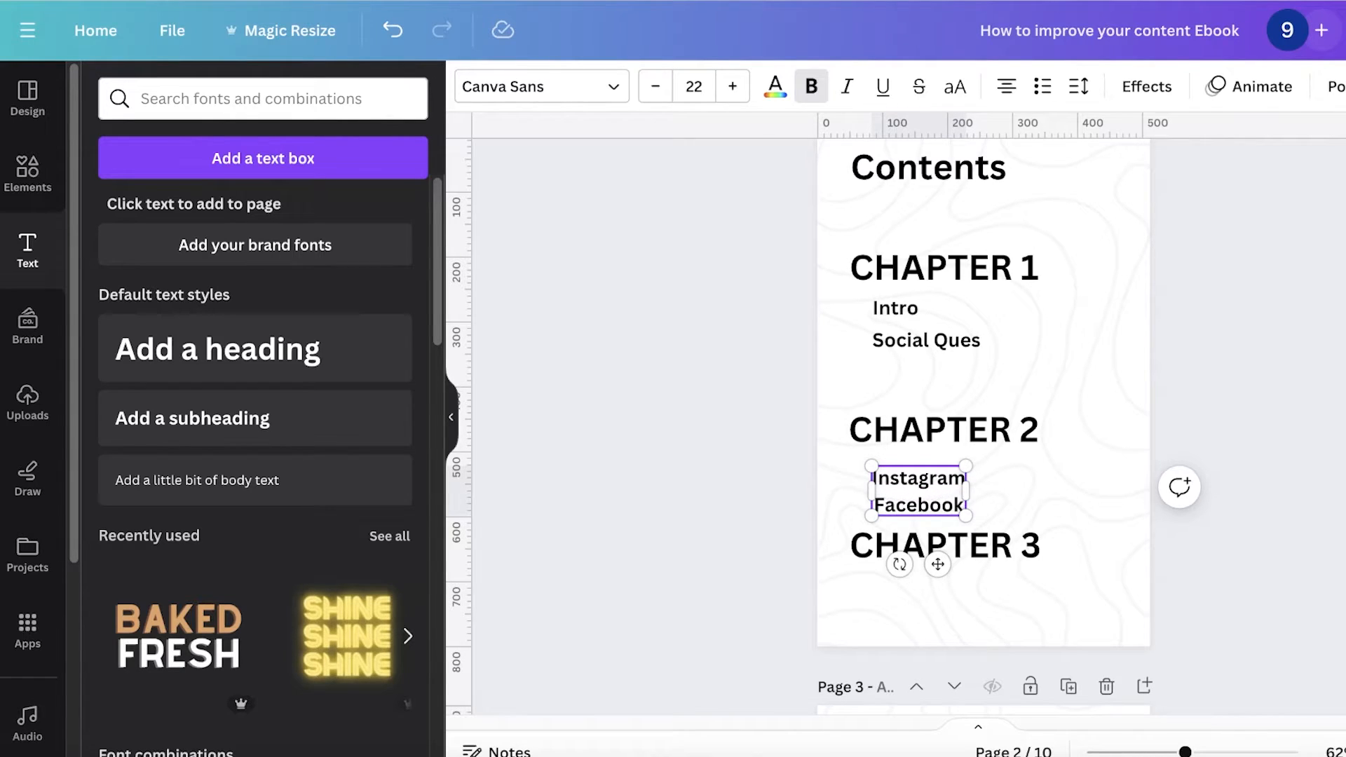
pyautogui.moveTo(937, 495); pyautogui.dragTo(937, 491)
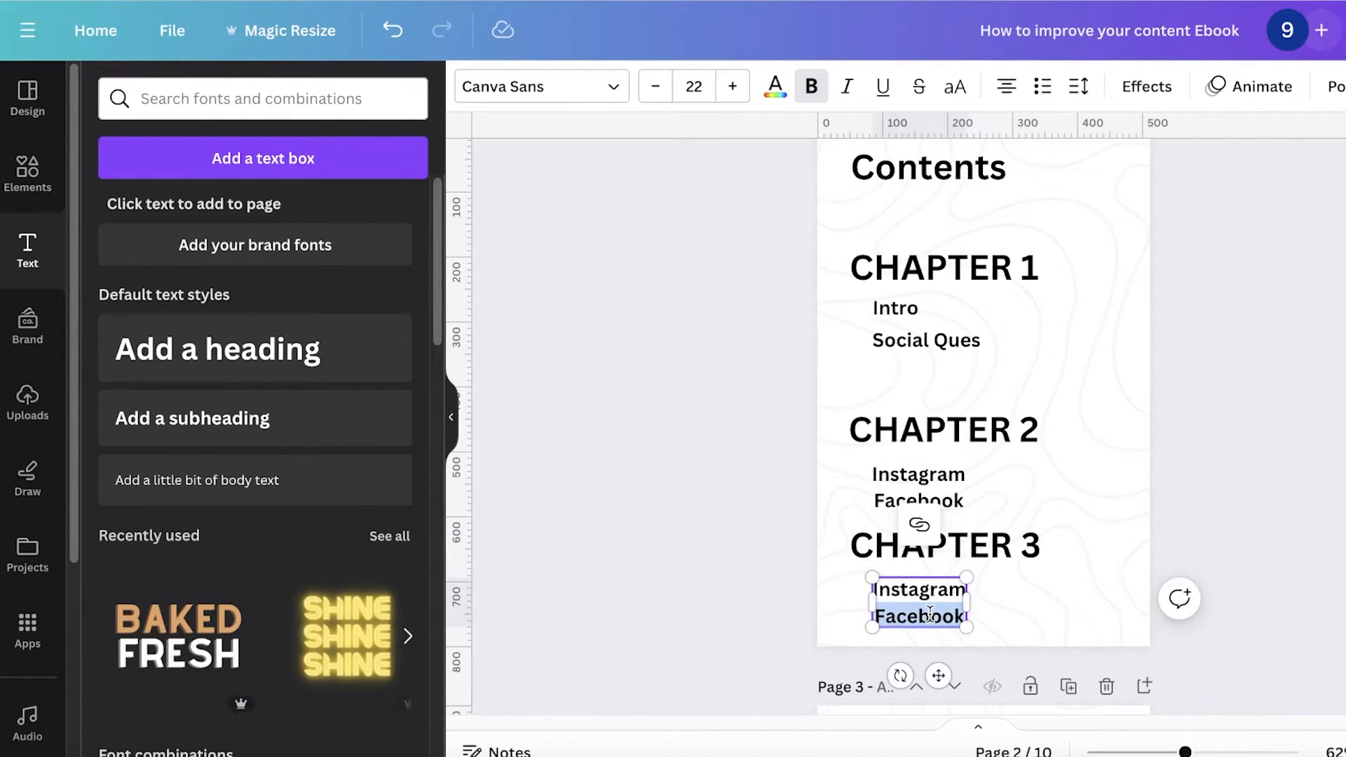
# Step: Add a subheading under CHAPTER 3 reading Visual Appeal and Fluency on two lines
pyautogui.write('Visual')
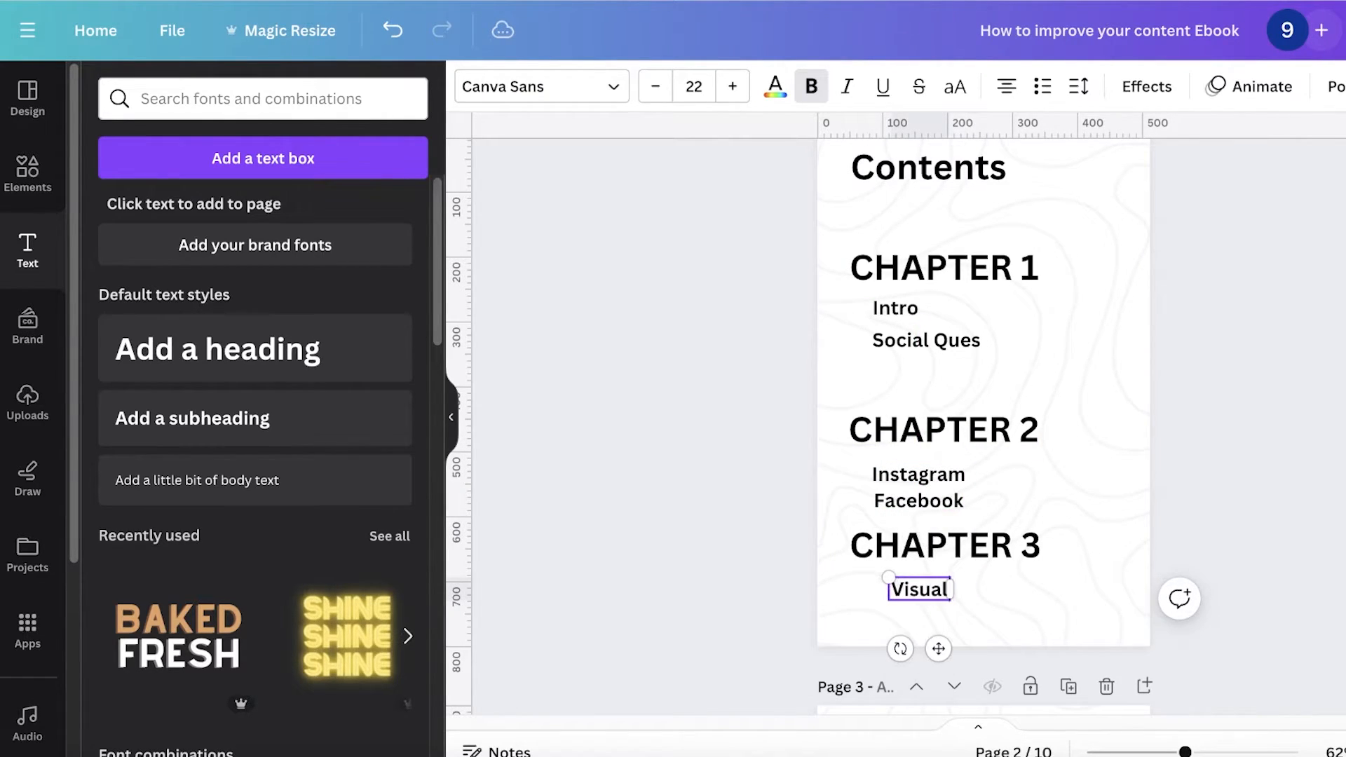
pyautogui.write(' Appeal')
pyautogui.press('Return')
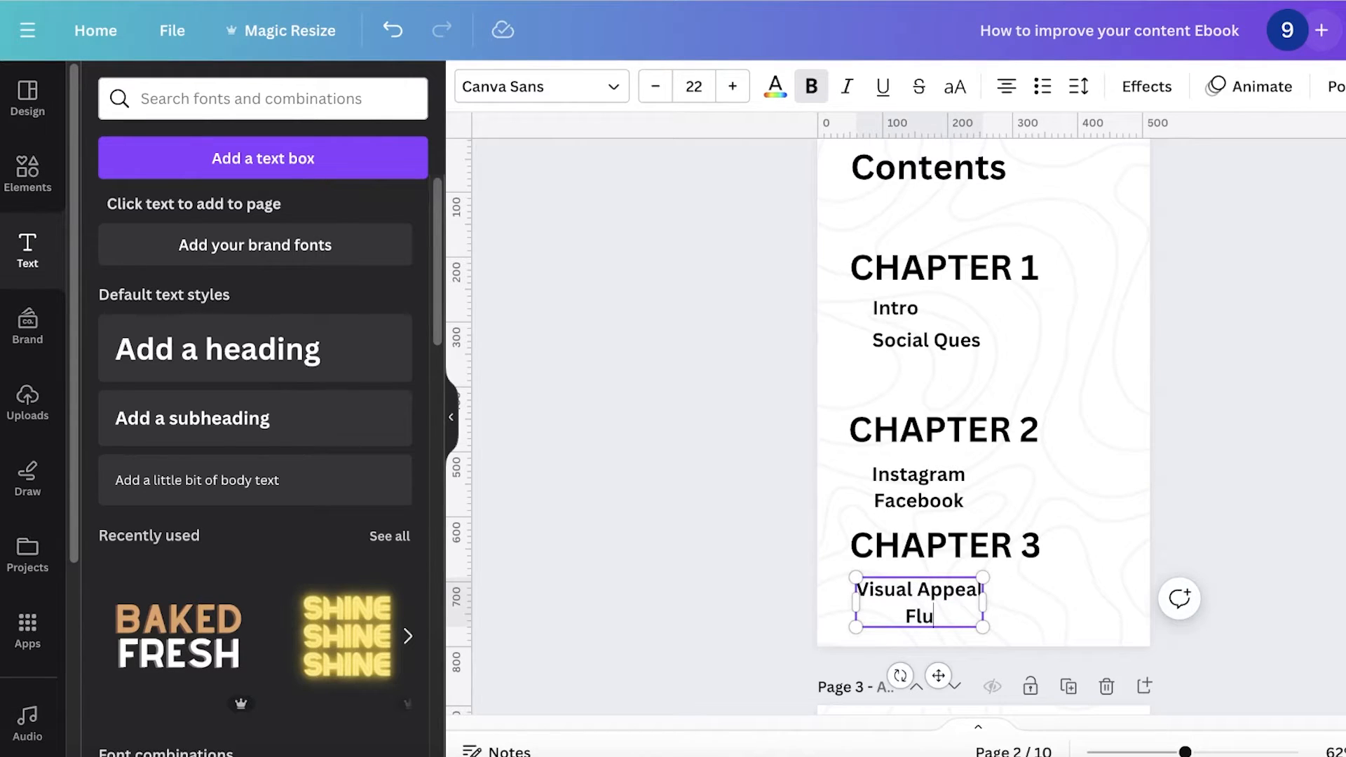
pyautogui.write('Fluency')
pyautogui.click(1194, 466)
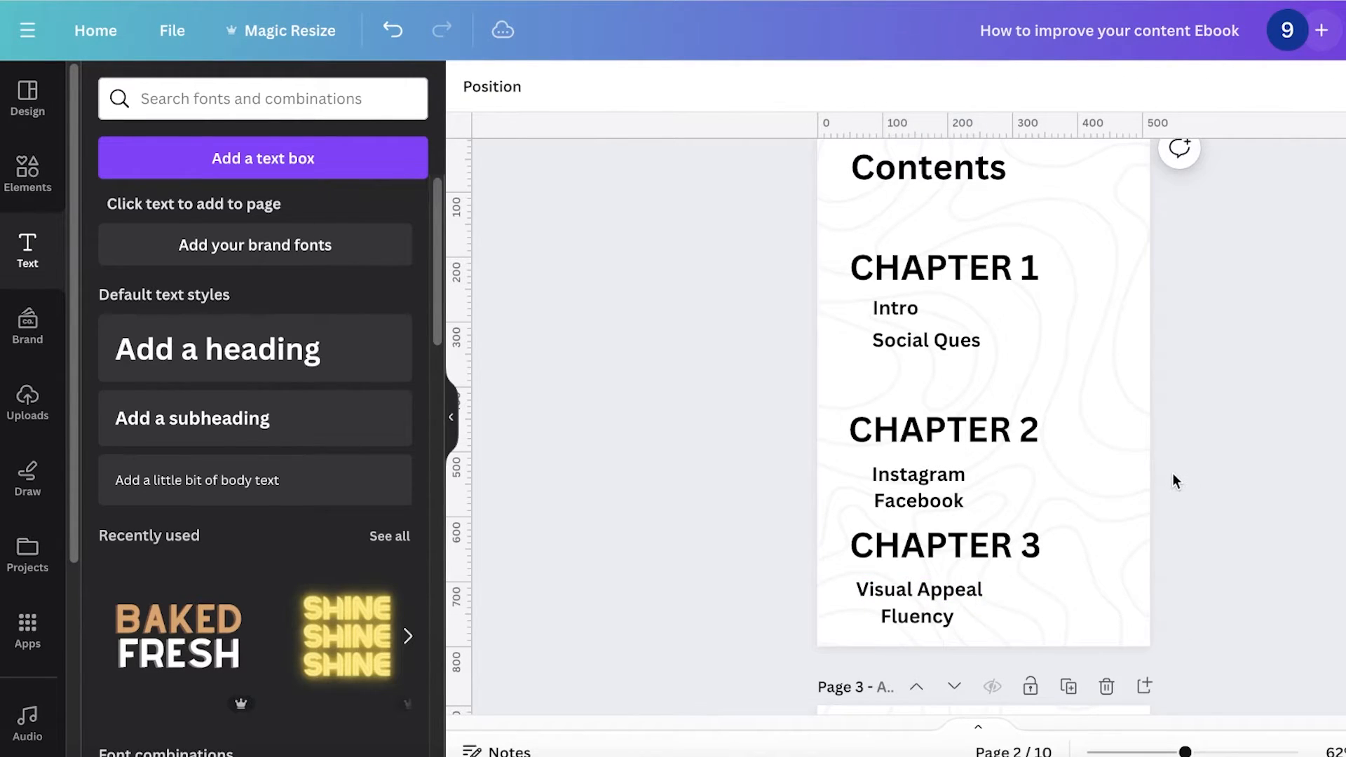
pyautogui.click(908, 605)
pyautogui.click(911, 531)
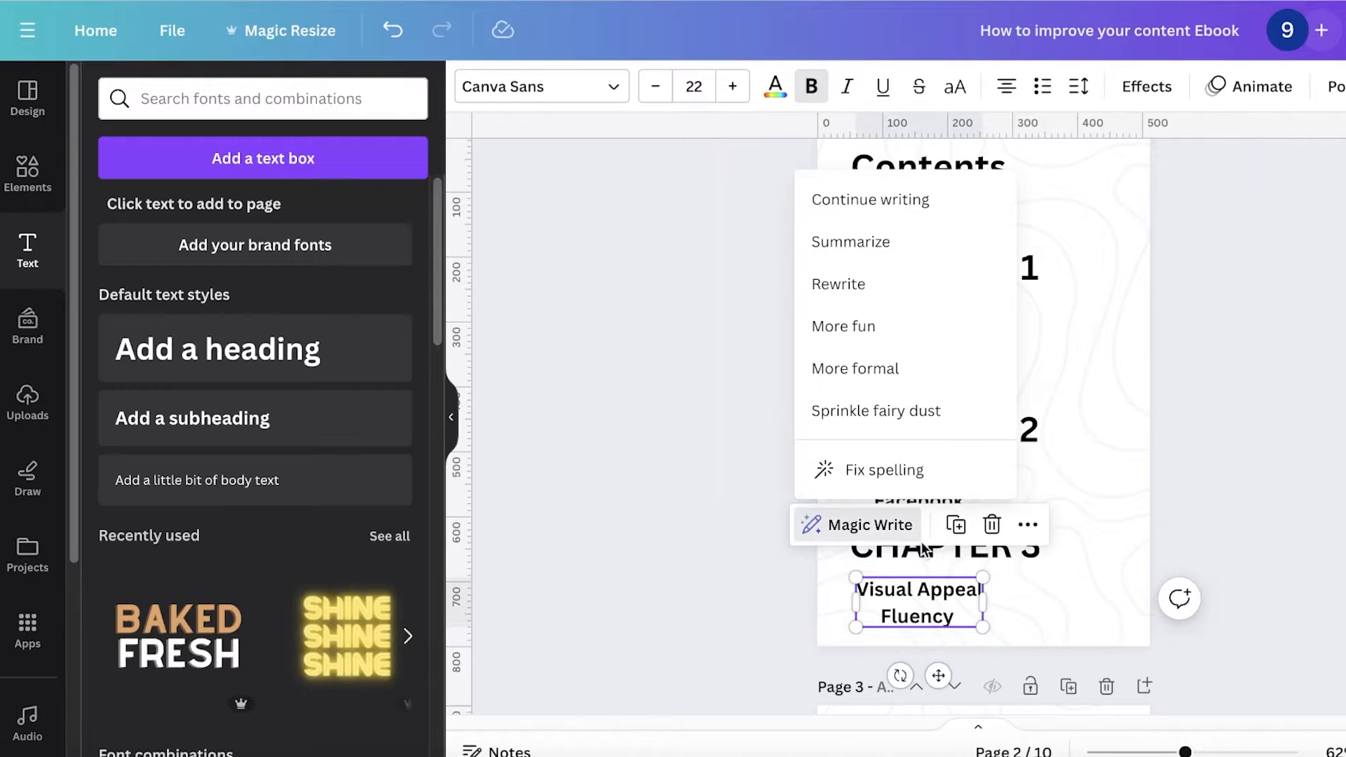
pyautogui.keyDown('shift'); pyautogui.click(928, 557); pyautogui.keyUp('shift')
pyautogui.keyDown('shift'); pyautogui.click(923, 495); pyautogui.keyUp('shift')
pyautogui.keyDown('shift'); pyautogui.click(919, 444); pyautogui.keyUp('shift')
pyautogui.keyDown('shift'); pyautogui.click(916, 310); pyautogui.keyUp('shift')
pyautogui.keyDown('shift'); pyautogui.click(930, 275); pyautogui.keyUp('shift')
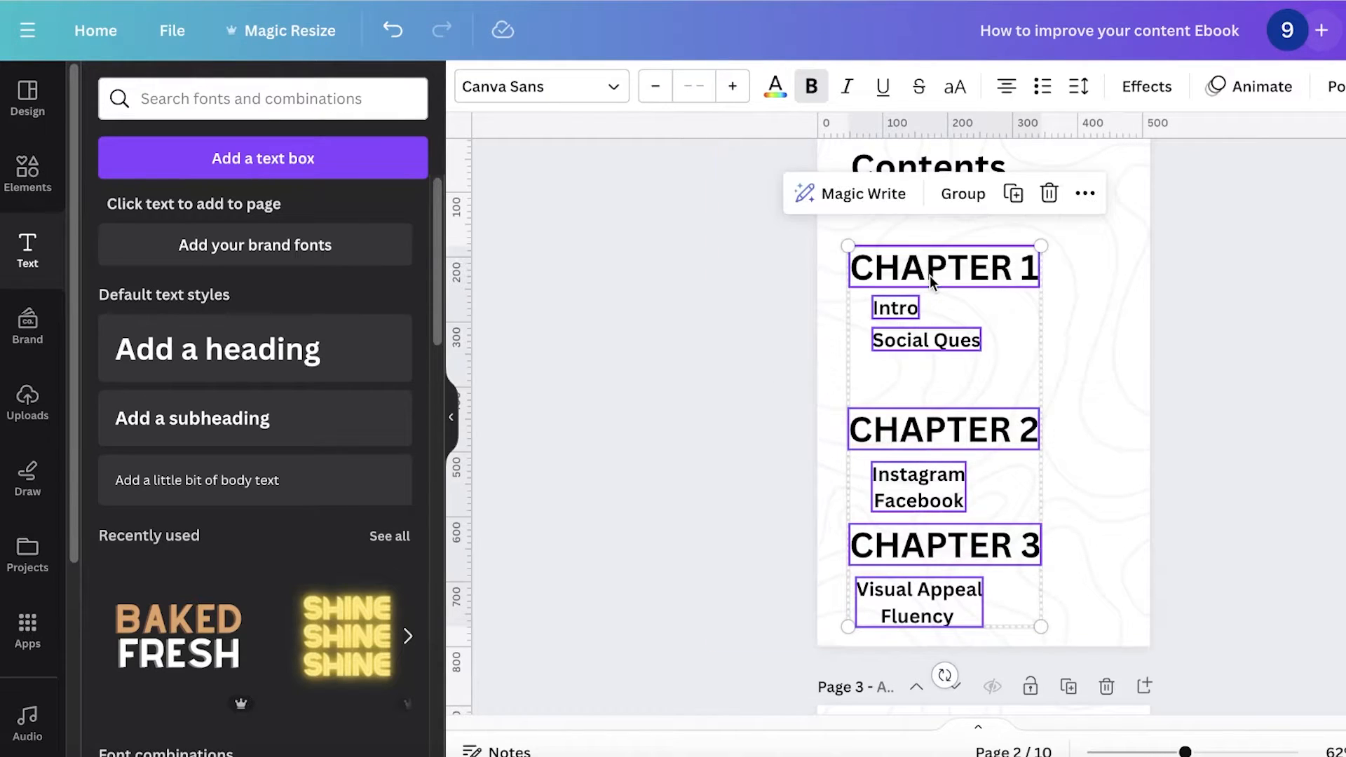
pyautogui.click(1103, 184)
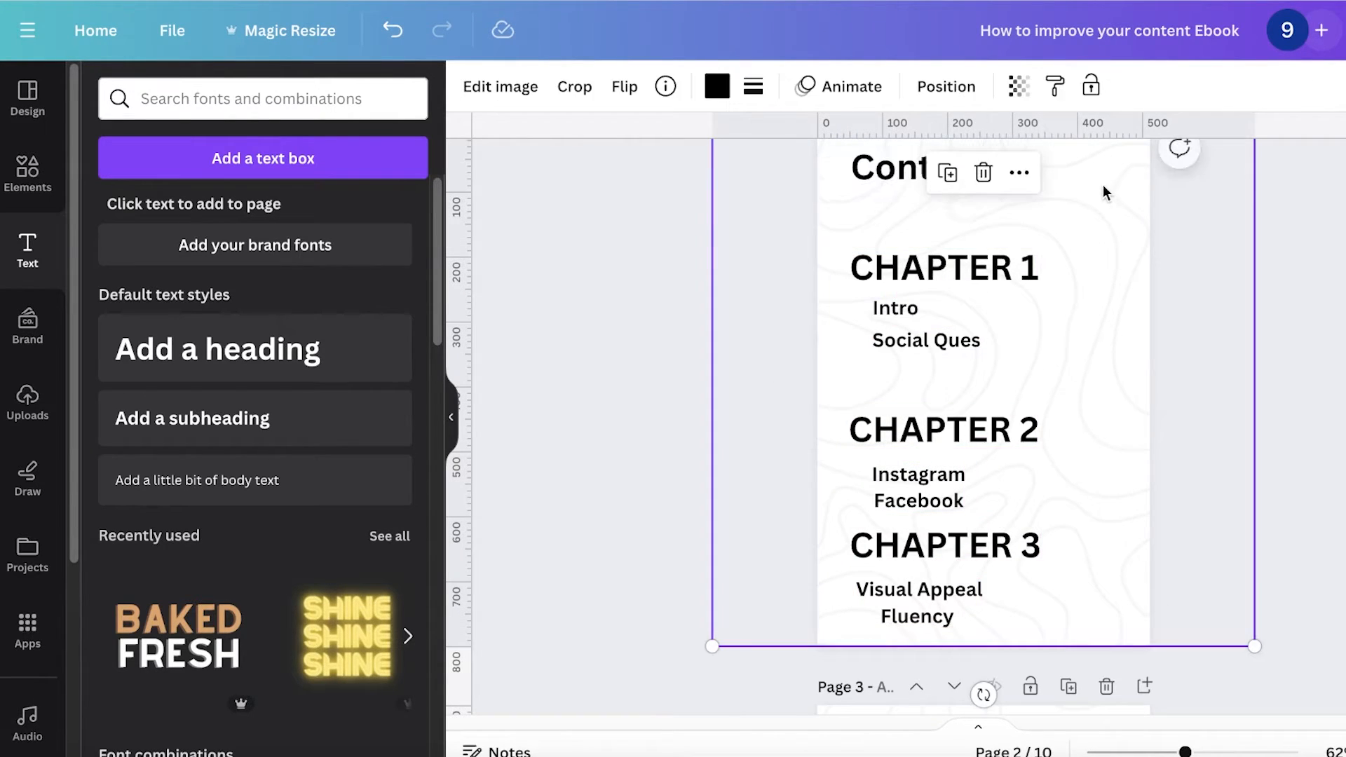
# Step: Select all chapter headings and subheadings and space them evenly vertically
pyautogui.click(915, 275)
pyautogui.keyDown('shift'); pyautogui.click(907, 326); pyautogui.keyUp('shift')
pyautogui.keyDown('shift'); pyautogui.click(933, 425); pyautogui.keyUp('shift')
pyautogui.keyDown('shift'); pyautogui.click(918, 486); pyautogui.keyUp('shift')
pyautogui.keyDown('shift'); pyautogui.click(939, 545); pyautogui.keyUp('shift')
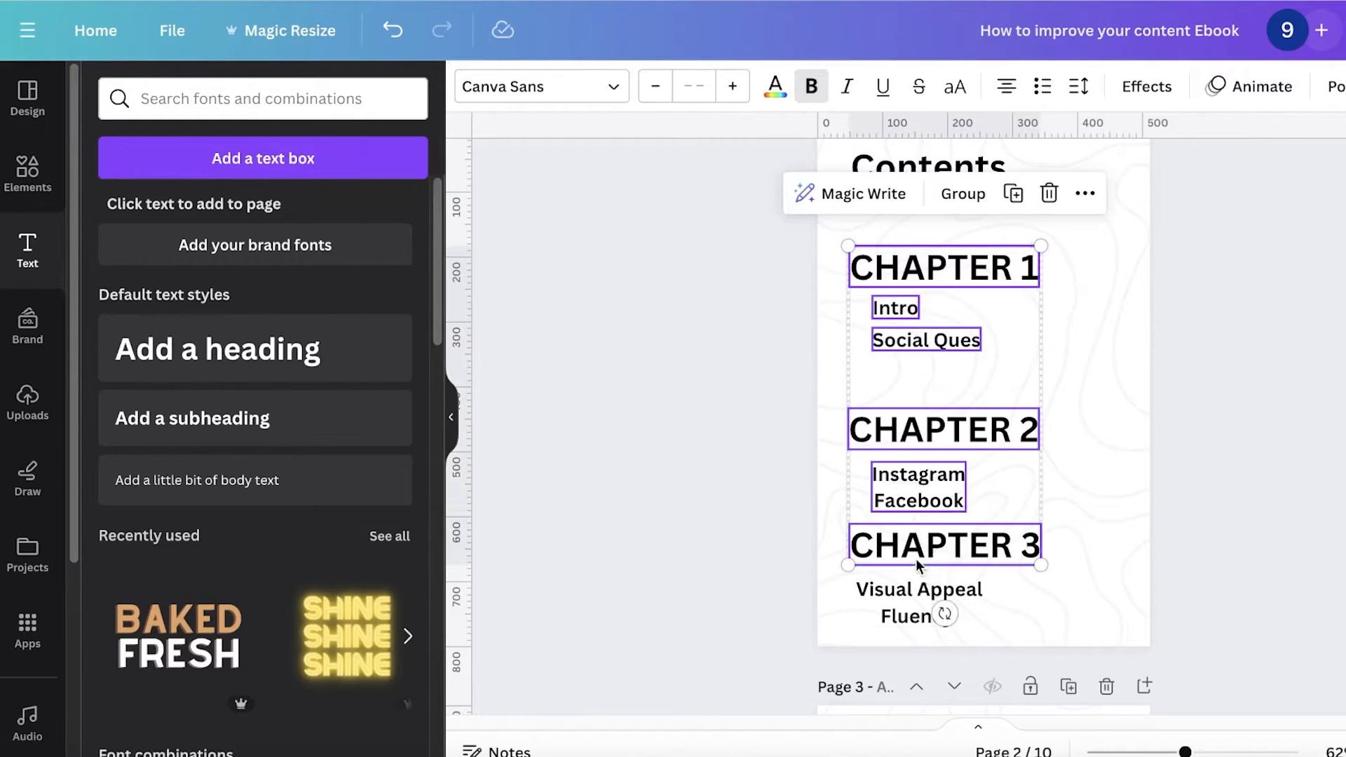
pyautogui.keyDown('shift'); pyautogui.click(904, 603); pyautogui.keyUp('shift')
pyautogui.rightClick(1077, 261)
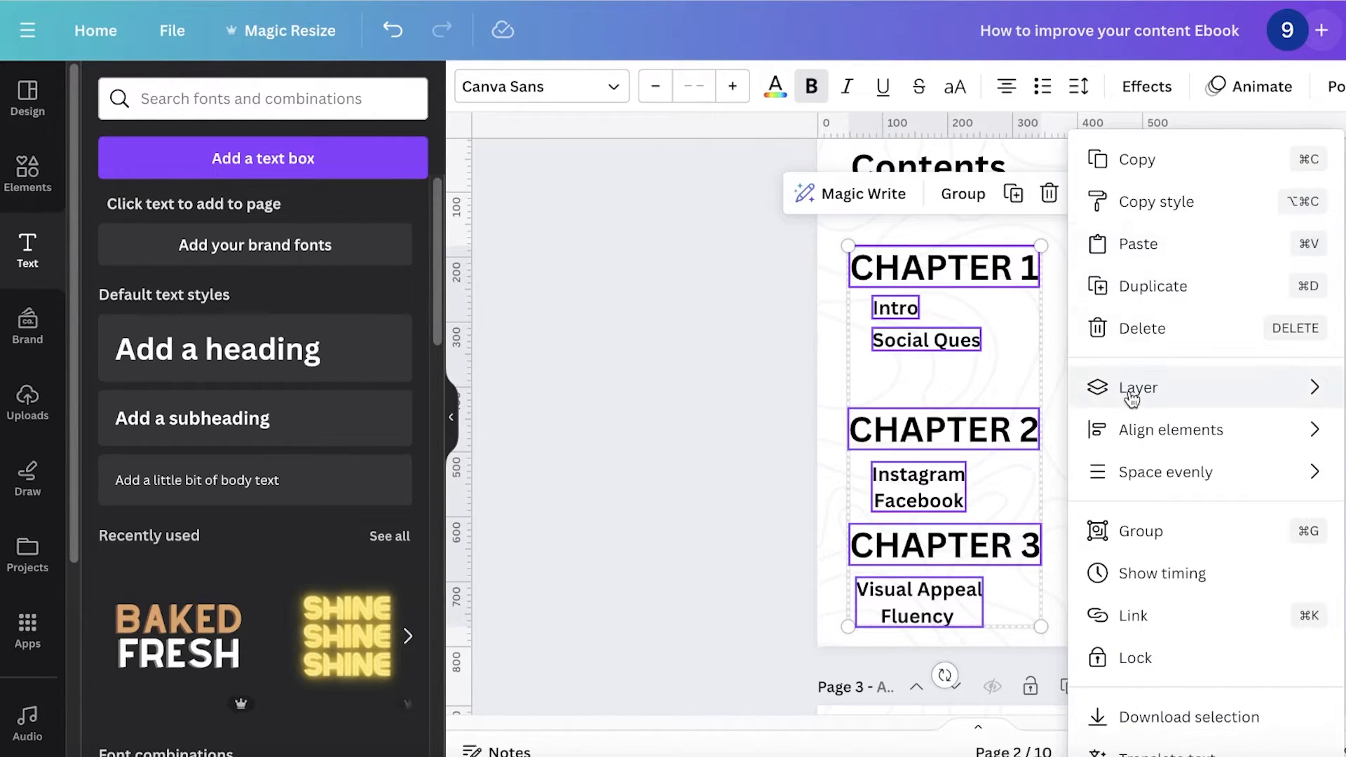
pyautogui.moveTo(1124, 448)
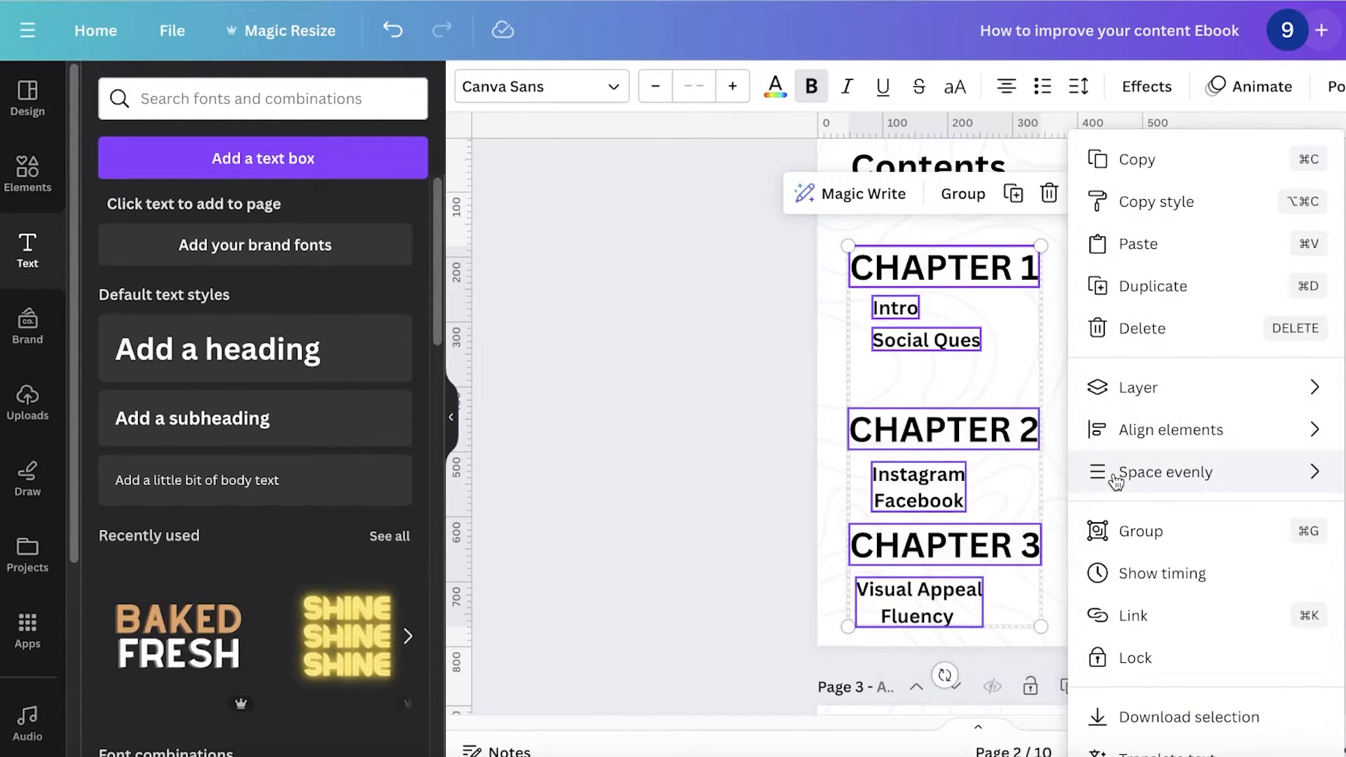
pyautogui.moveTo(1117, 472)
pyautogui.click(952, 474)
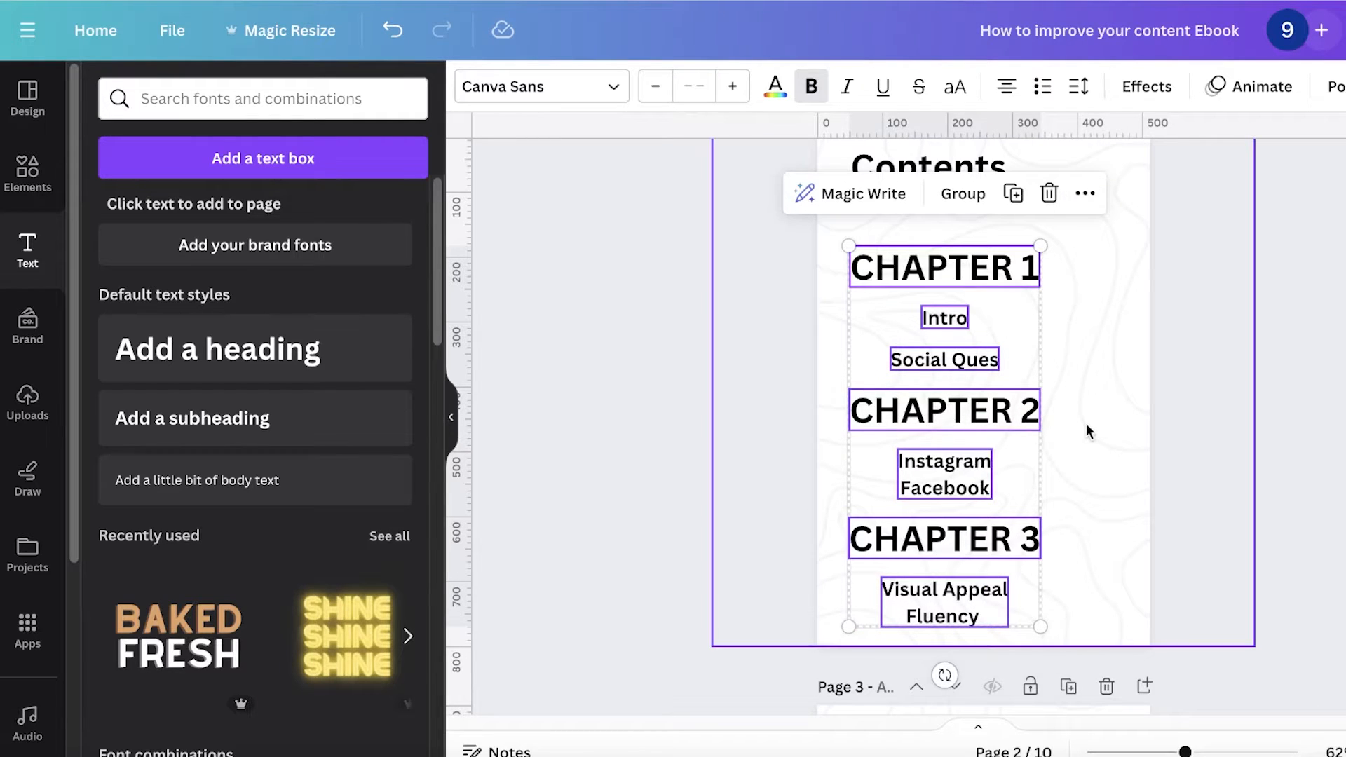
# Step: Align the selected chapter headings and subheadings to the left
pyautogui.click(1081, 195)
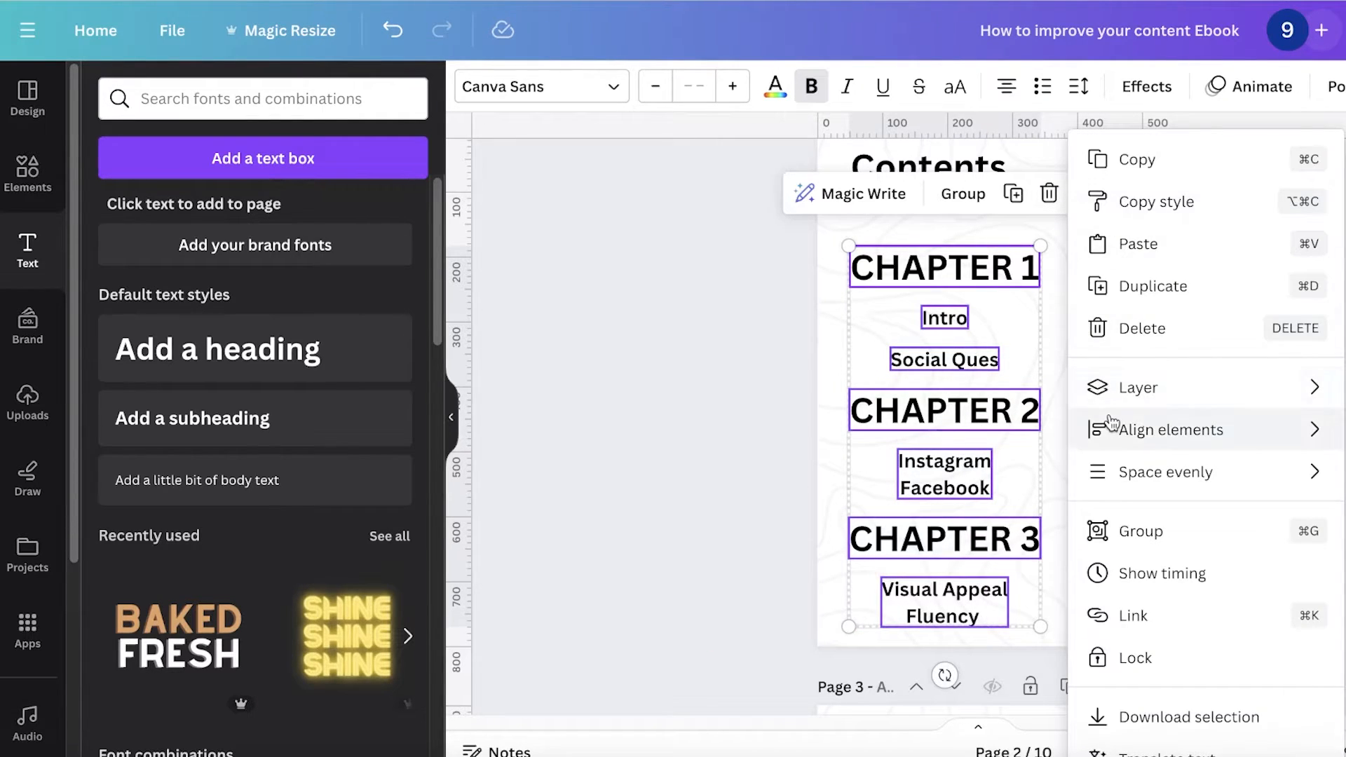
pyautogui.moveTo(1103, 427)
pyautogui.click(1015, 440)
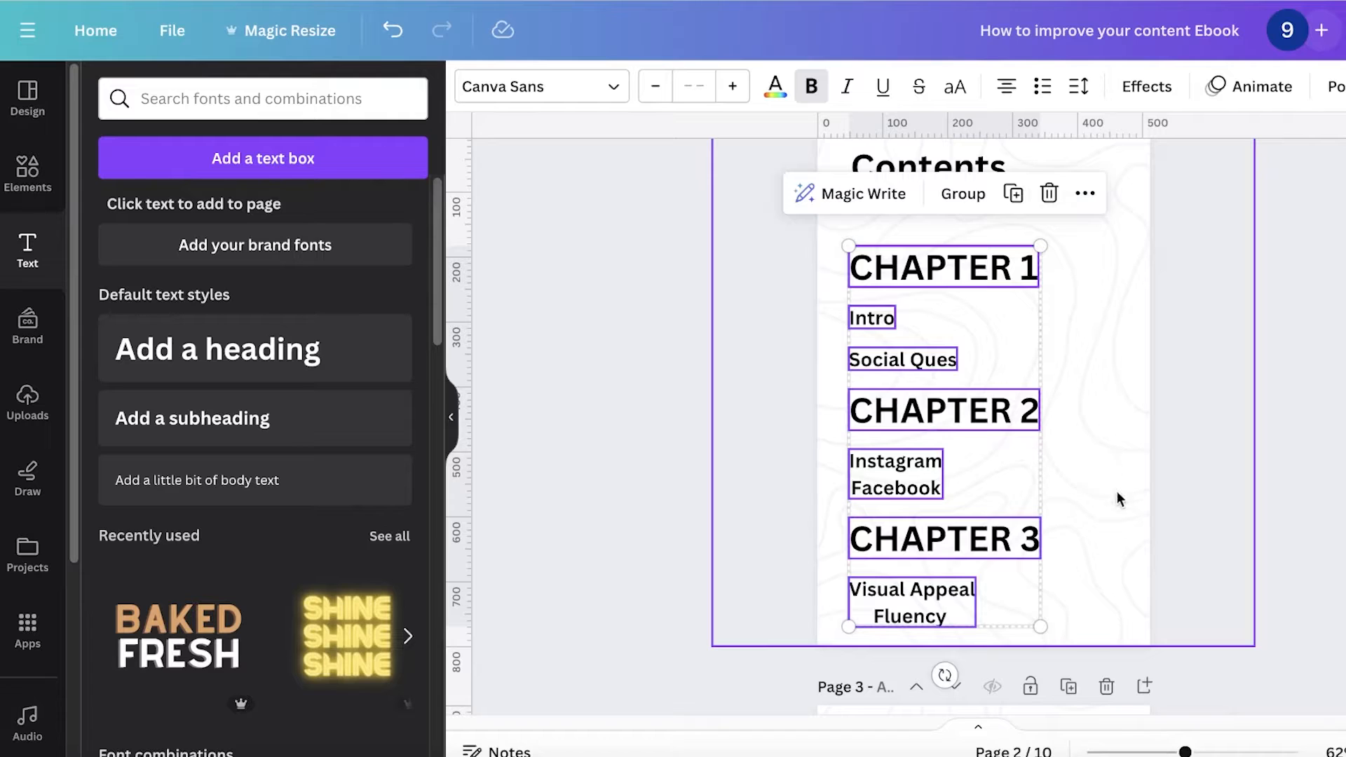
pyautogui.click(1324, 561)
# Step: Select the three chapter headings and decrease their font size slightly
pyautogui.scroll(4, 949, 421)
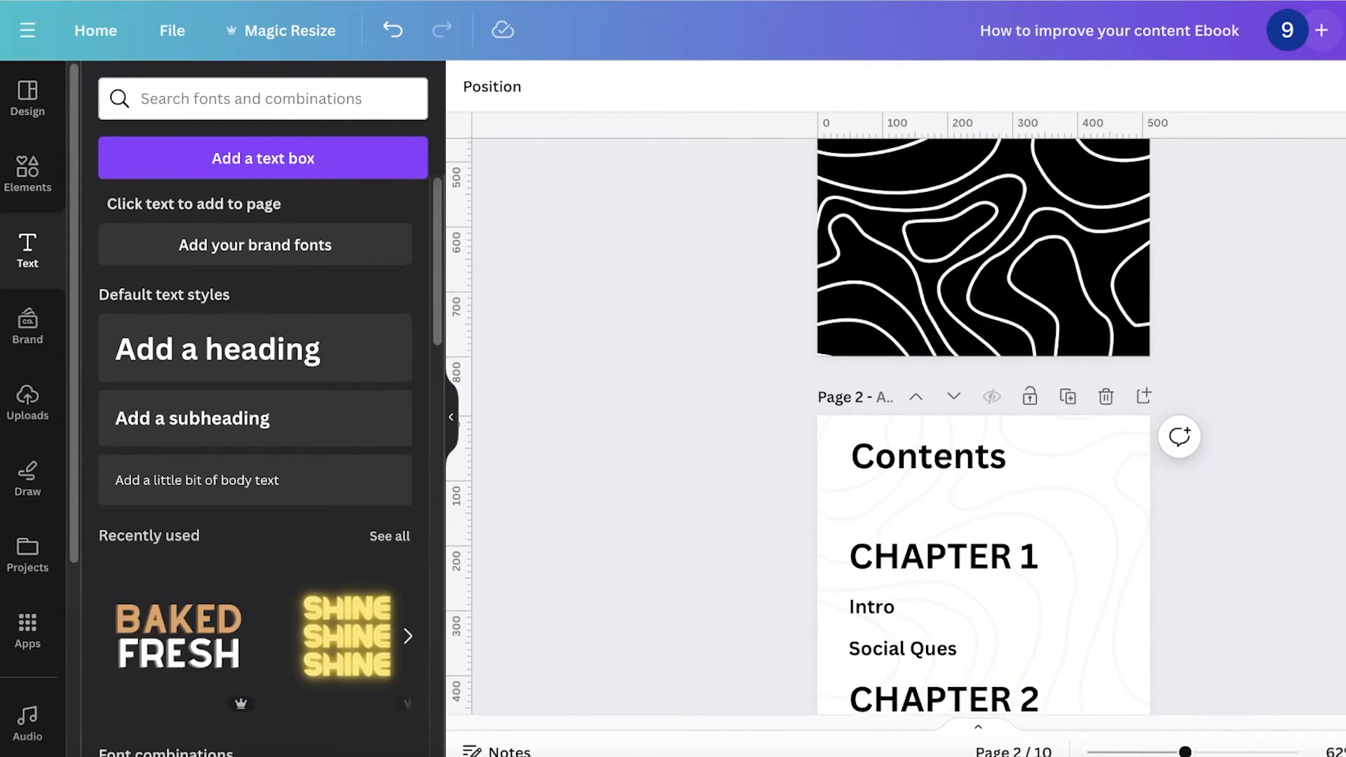
pyautogui.scroll(-4, 949, 421)
pyautogui.scroll(3, 934, 396)
pyautogui.scroll(-1, 949, 449)
pyautogui.scroll(-5, 943, 421)
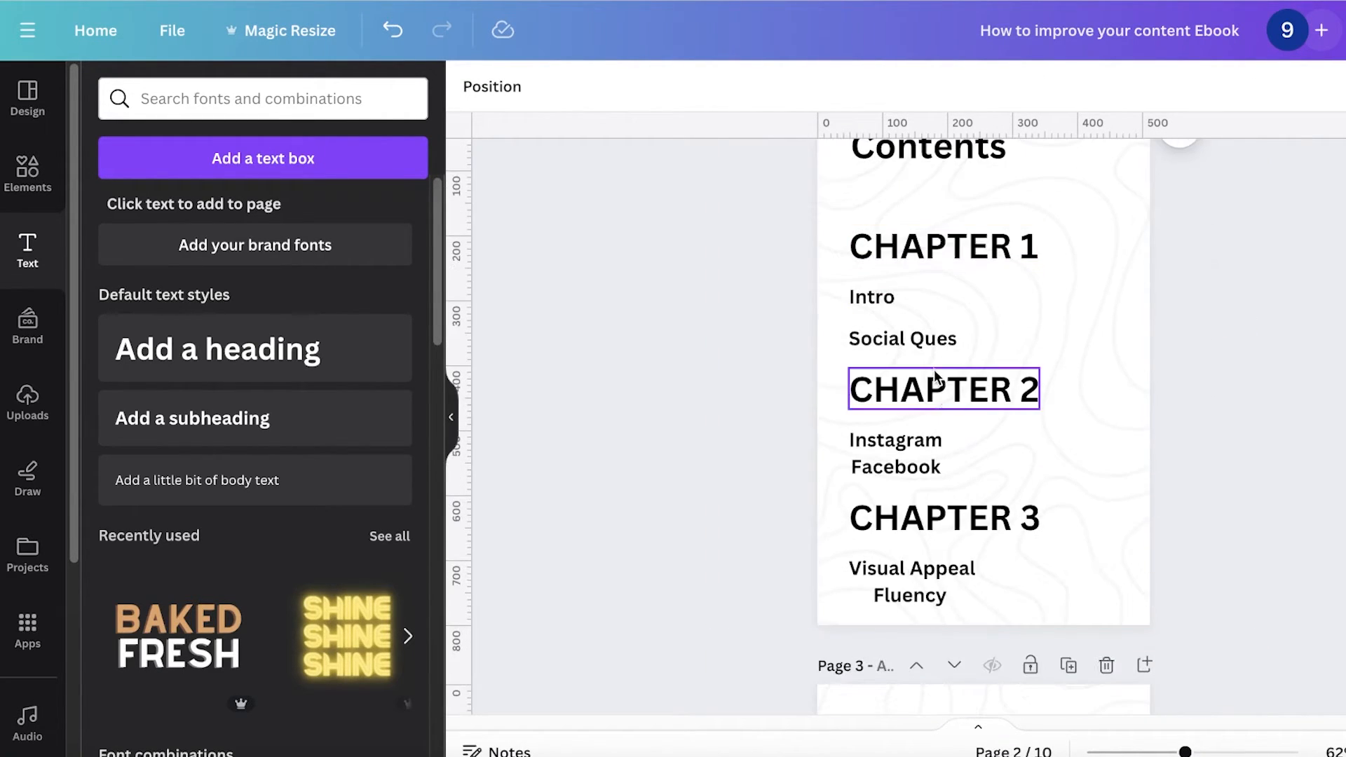
pyautogui.scroll(4, 956, 417)
pyautogui.click(946, 289)
pyautogui.keyDown('shift'); pyautogui.click(939, 425); pyautogui.keyUp('shift')
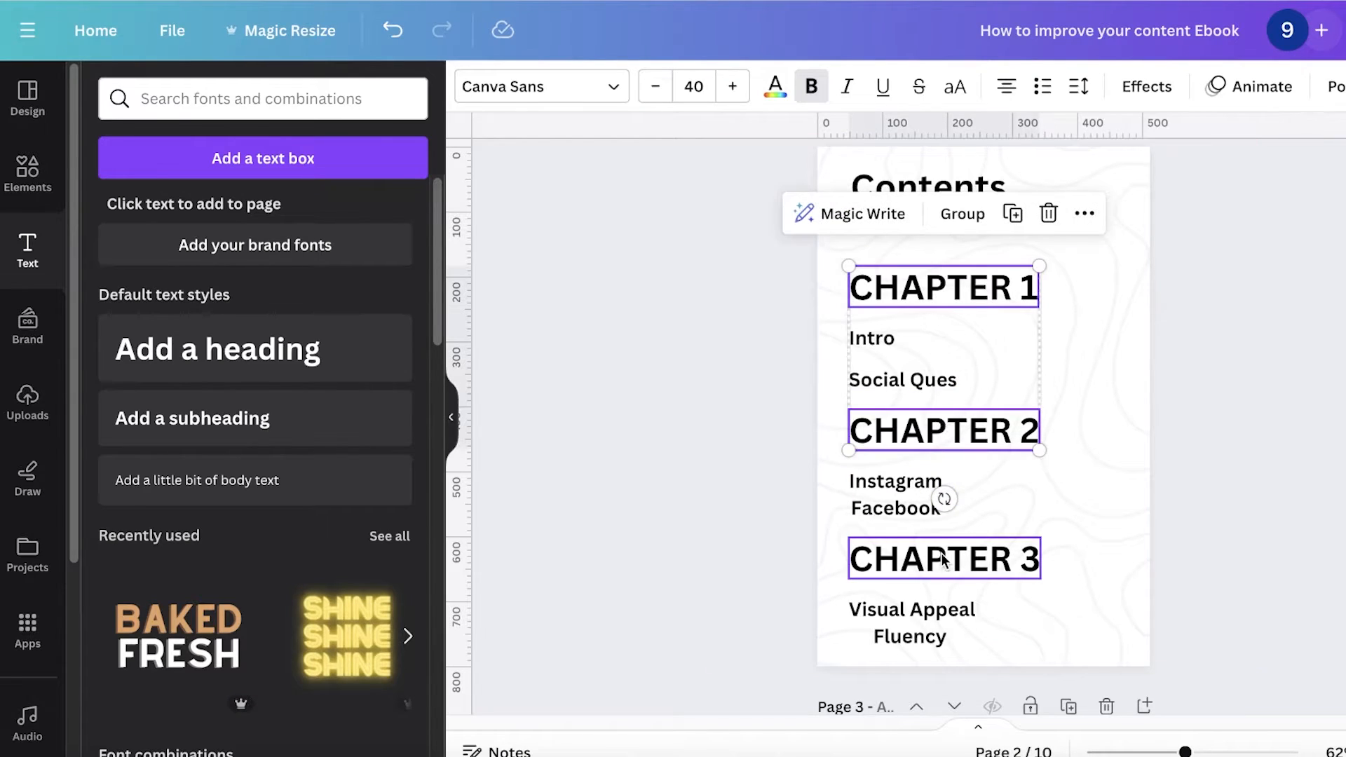
pyautogui.keyDown('shift'); pyautogui.click(940, 559); pyautogui.keyUp('shift')
pyautogui.click(657, 96)
pyautogui.click(656, 96)
pyautogui.click(657, 96)
pyautogui.click(657, 96)
pyautogui.click(657, 96)
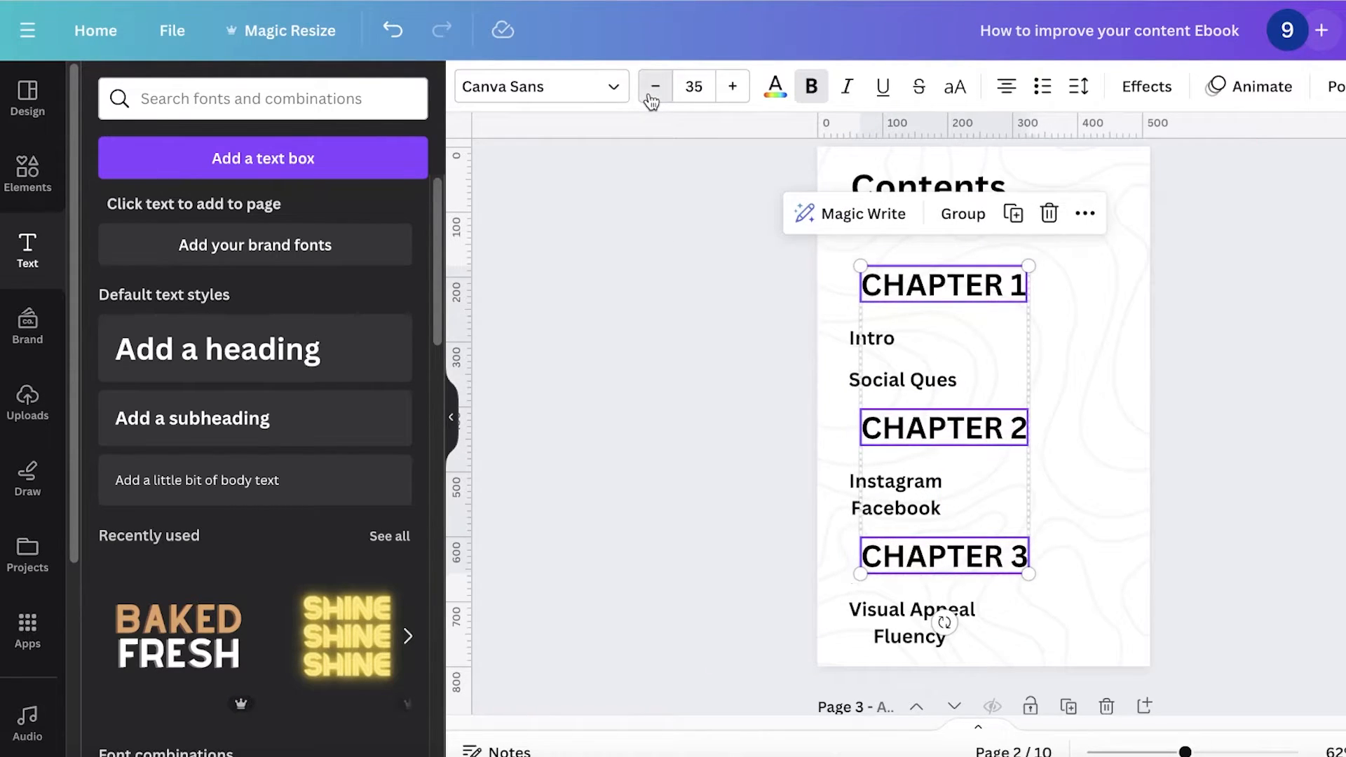
pyautogui.click(657, 96)
pyautogui.click(657, 96)
# Step: Add a heading reading Chapter 1 and place it at the top of page 3
pyautogui.scroll(-8, 771, 337)
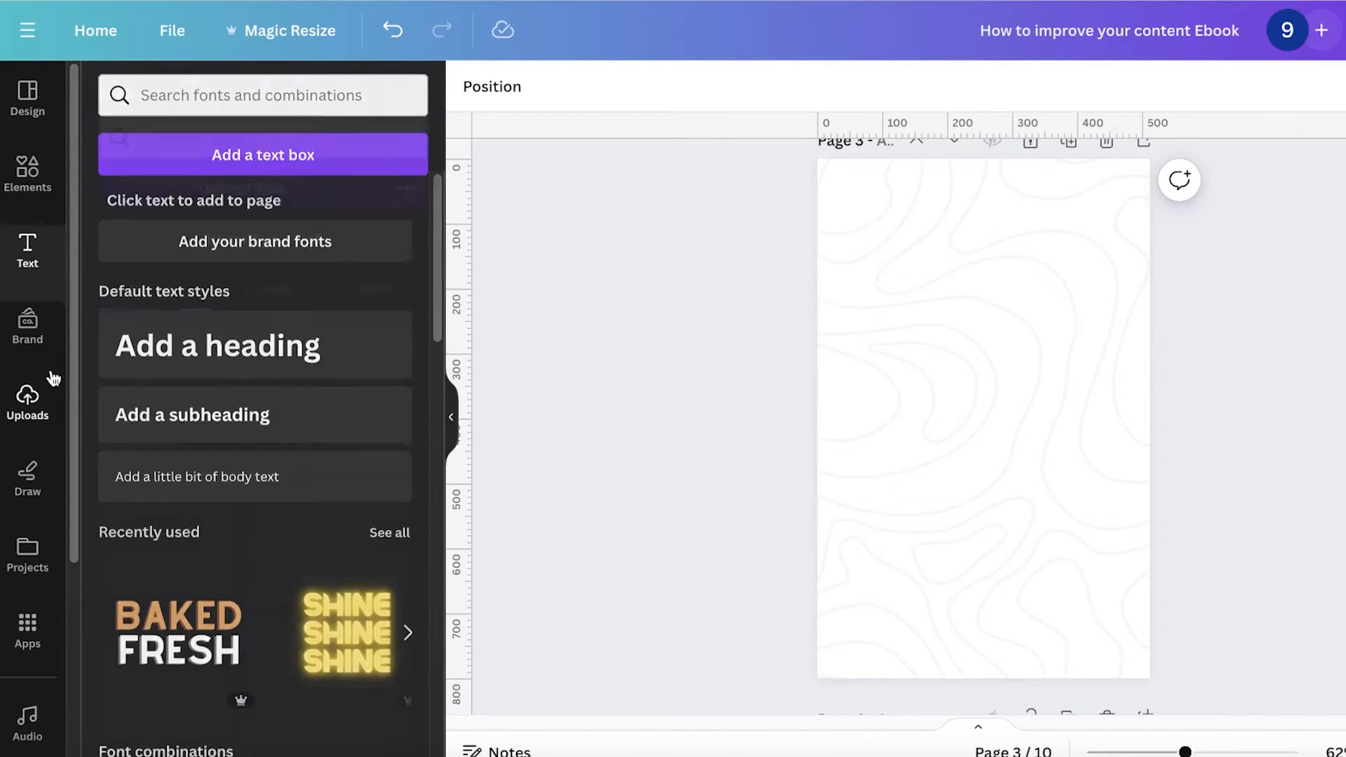
pyautogui.click(287, 324)
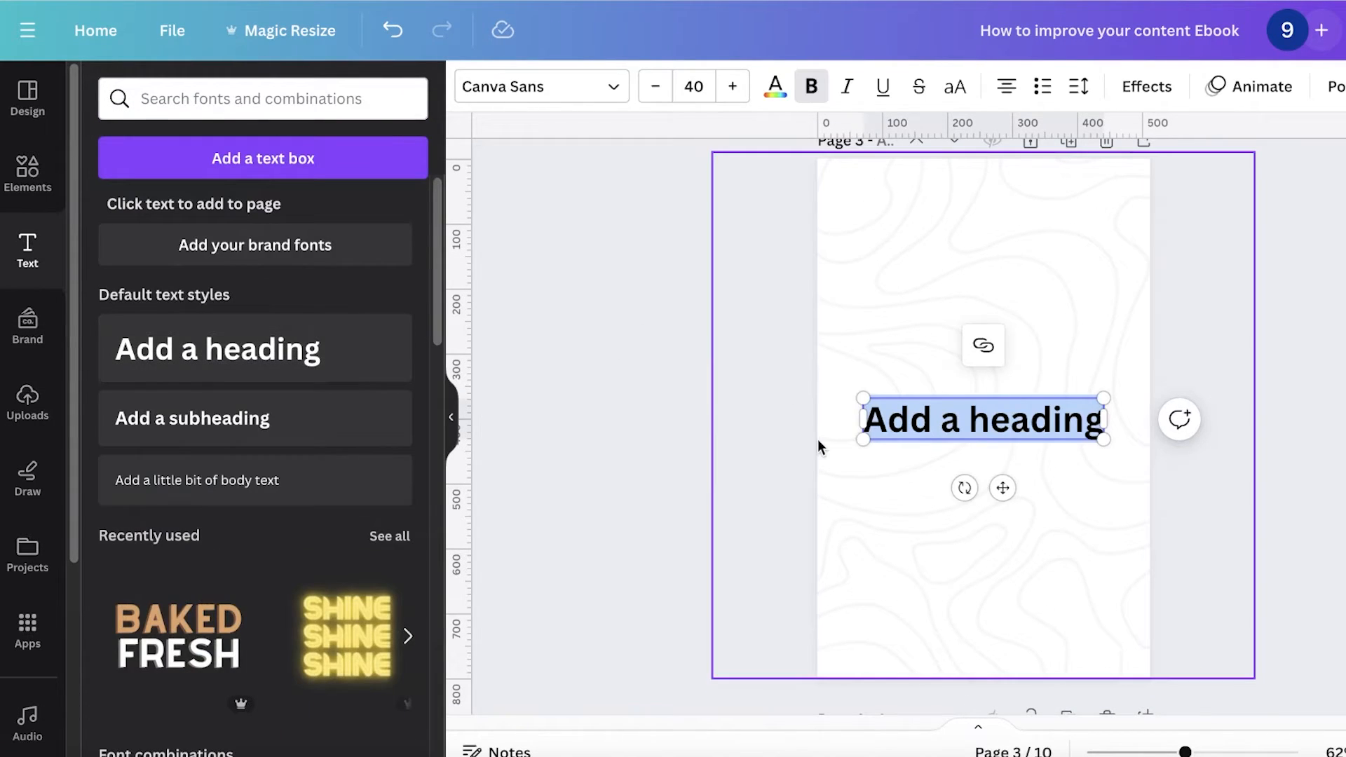
pyautogui.write('Chapter 1')
pyautogui.moveTo(1021, 417); pyautogui.dragTo(1021, 217)
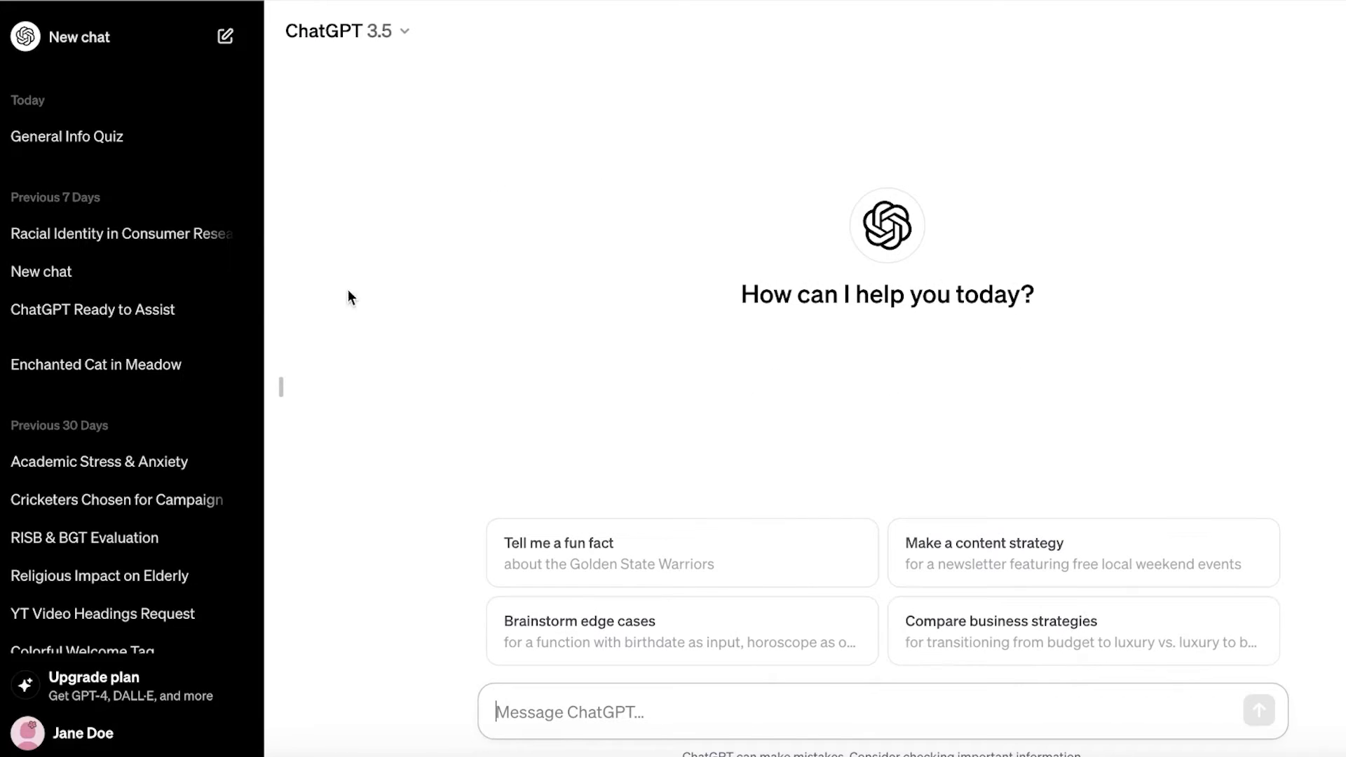
# Step: Switch to ChatGPT, open the Racial Identity chat and select the passage from Meaning of Racial Identity through the MMRI points
pyautogui.click(158, 235)
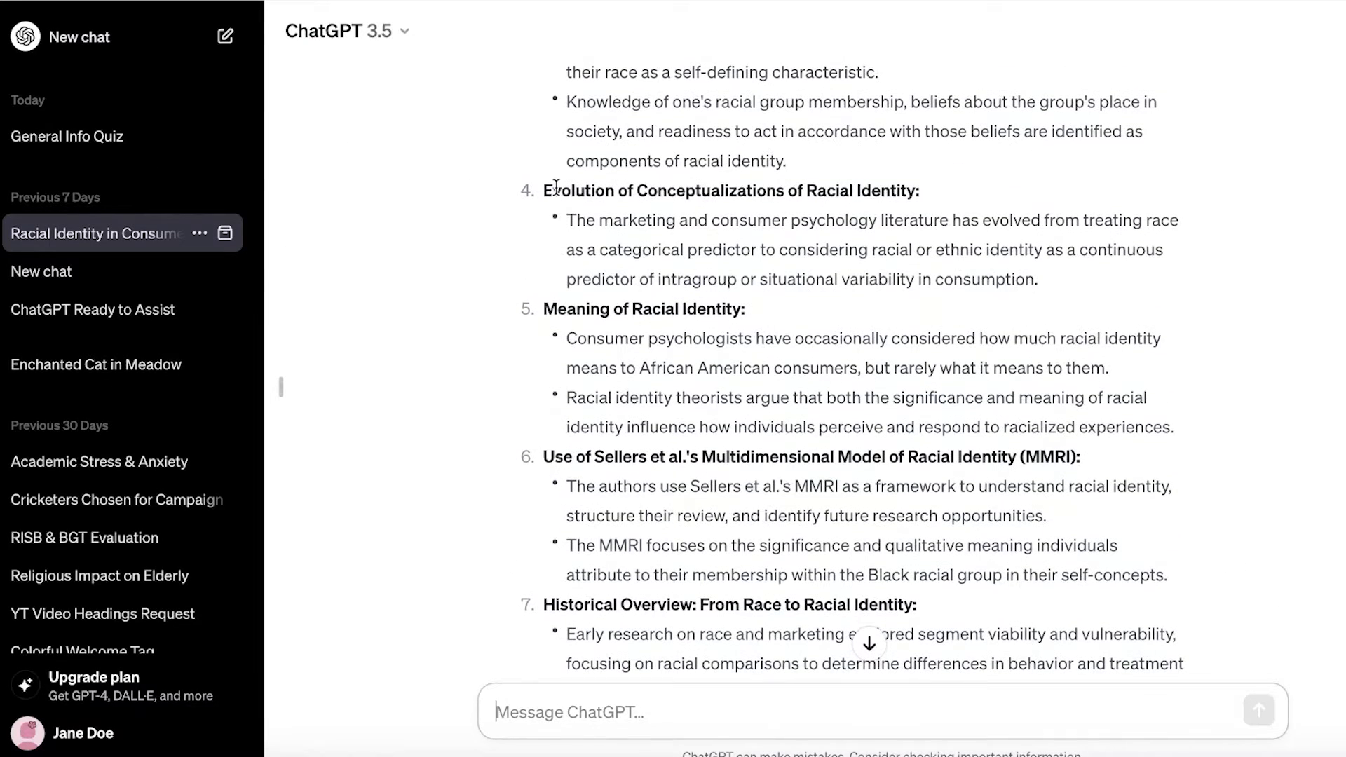
pyautogui.moveTo(553, 189); pyautogui.dragTo(685, 456)
pyautogui.click(589, 317)
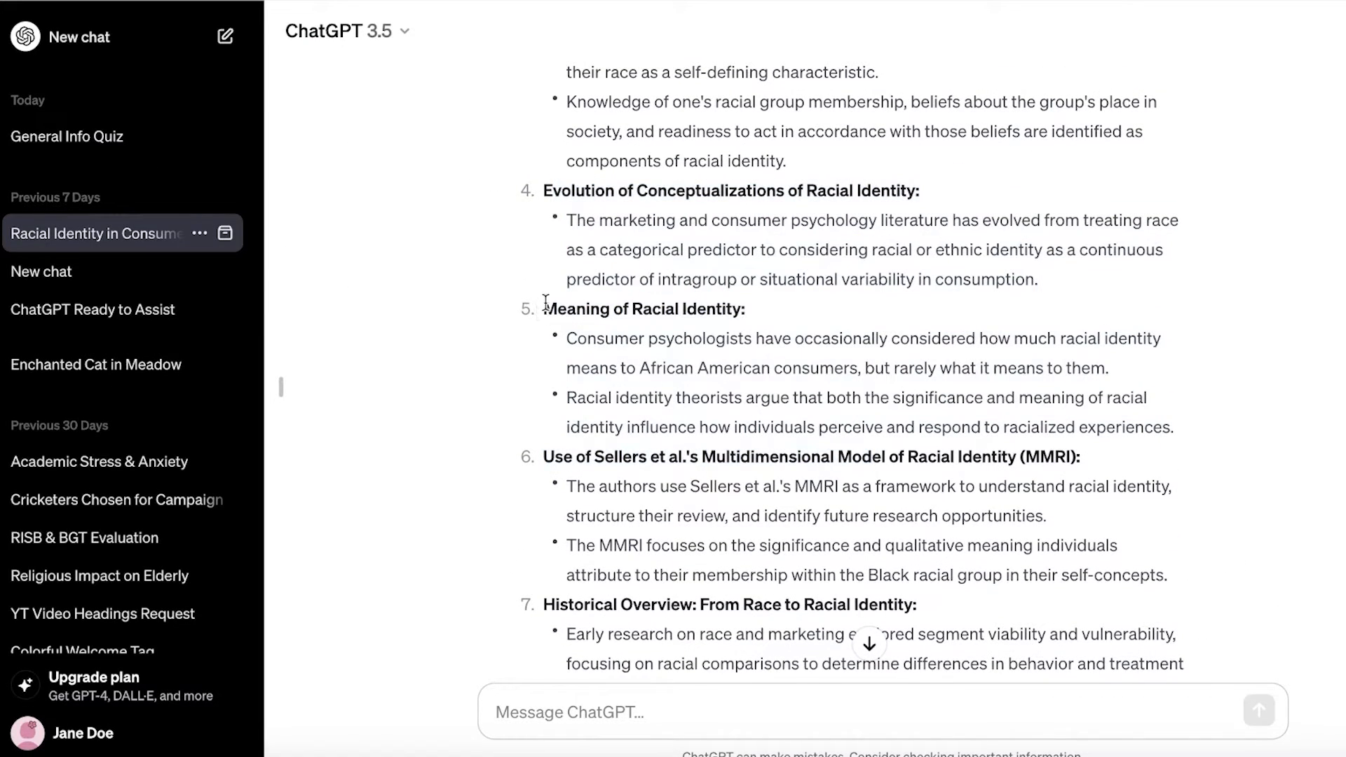
pyautogui.moveTo(545, 302); pyautogui.dragTo(1181, 595)
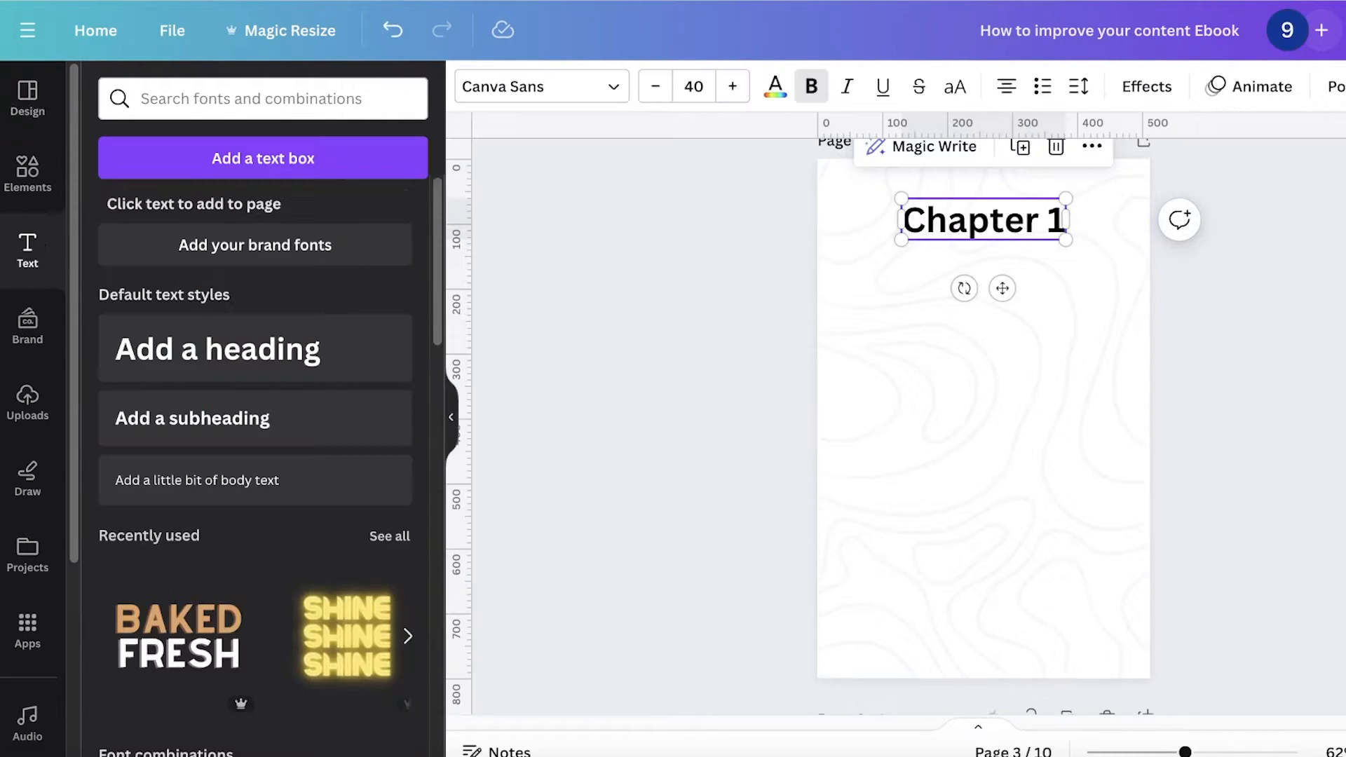
# Step: Paste the copied text onto page 3 and set its font size to 10
pyautogui.click(965, 405)
pyautogui.hotkey('ctrl', 'v')
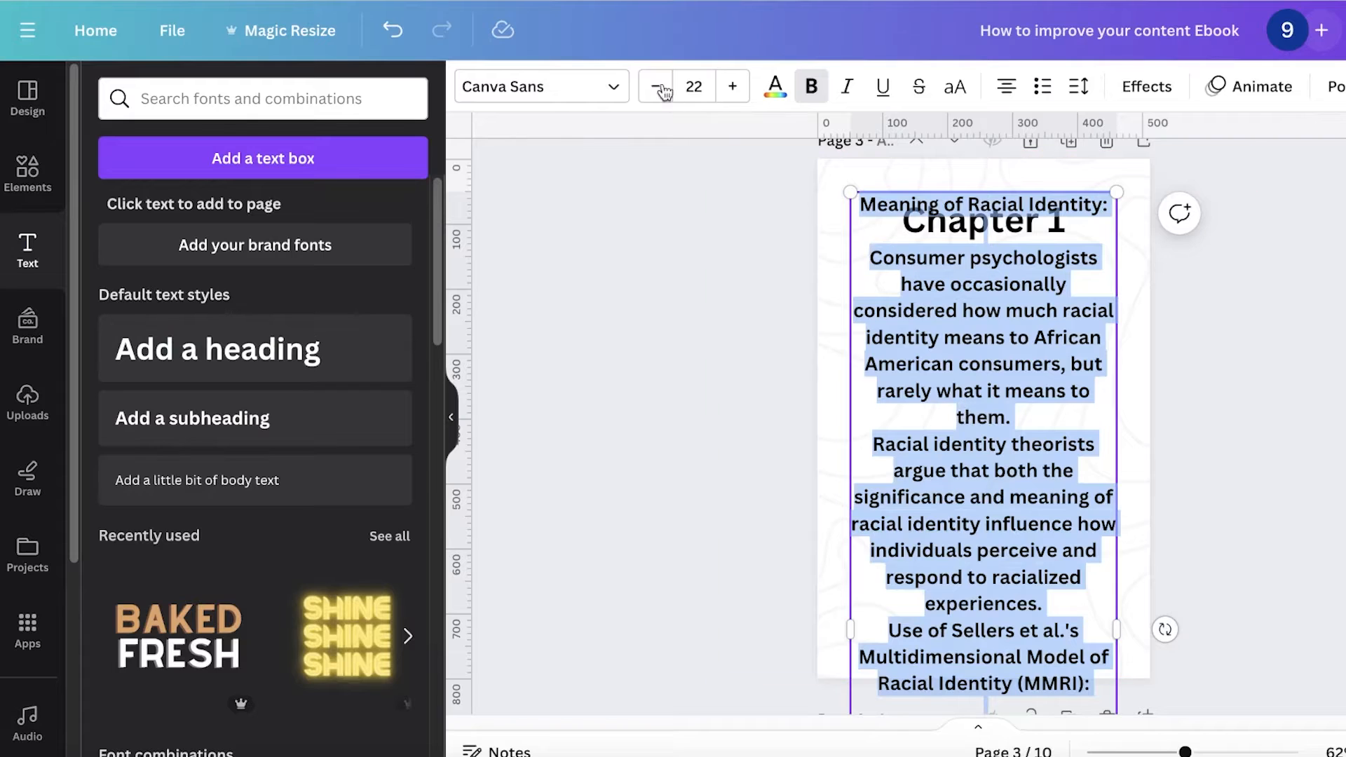
pyautogui.click(684, 79)
pyautogui.write('10')
pyautogui.press('Return')
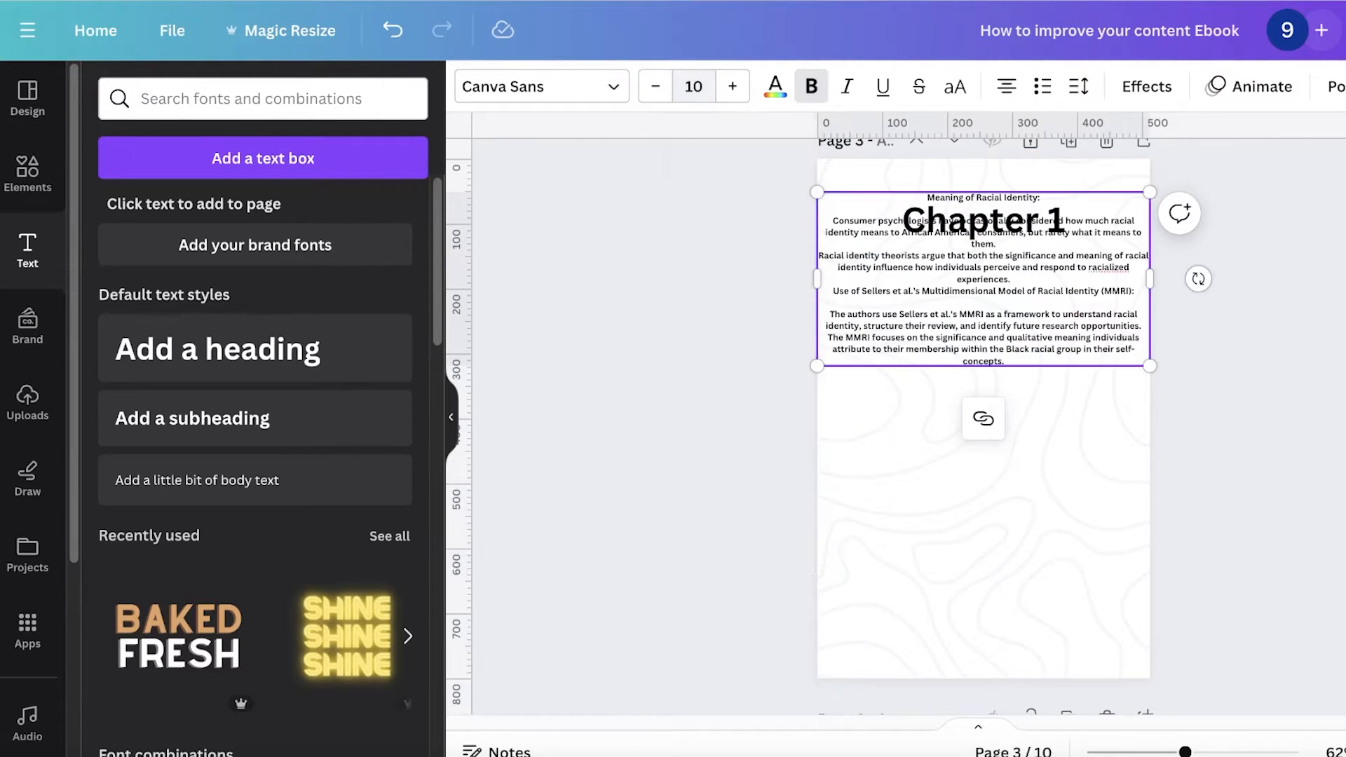
# Step: Move the pasted text box below the Chapter 1 heading and enlarge it to fill the page
pyautogui.moveTo(987, 305); pyautogui.dragTo(1021, 454)
pyautogui.moveTo(1183, 435); pyautogui.dragTo(1039, 319)
pyautogui.moveTo(1059, 438); pyautogui.dragTo(1184, 533)
pyautogui.moveTo(1185, 382); pyautogui.dragTo(1107, 379)
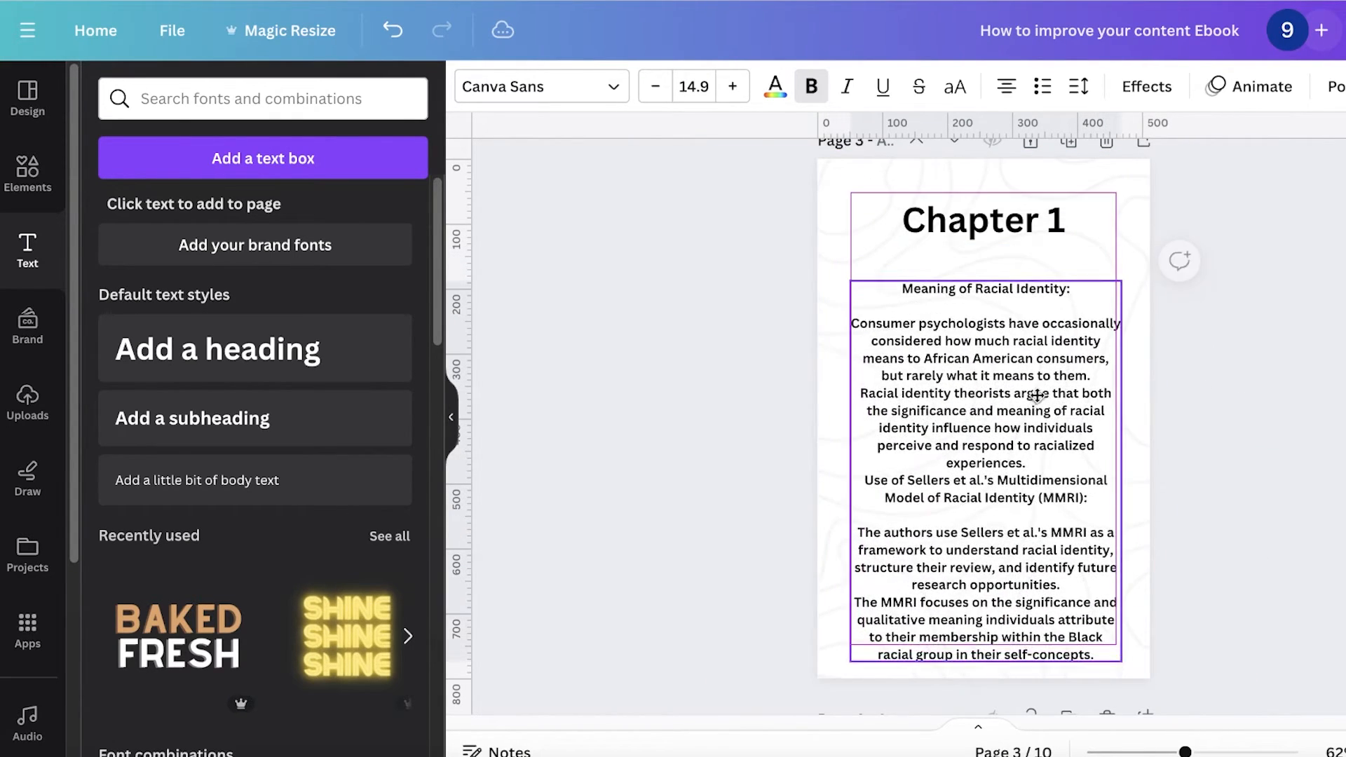
# Step: Scroll through page 3 to review the pasted chapter text
pyautogui.scroll(-8, 1264, 379)
pyautogui.click(1087, 272)
pyautogui.scroll(5, 1087, 272)
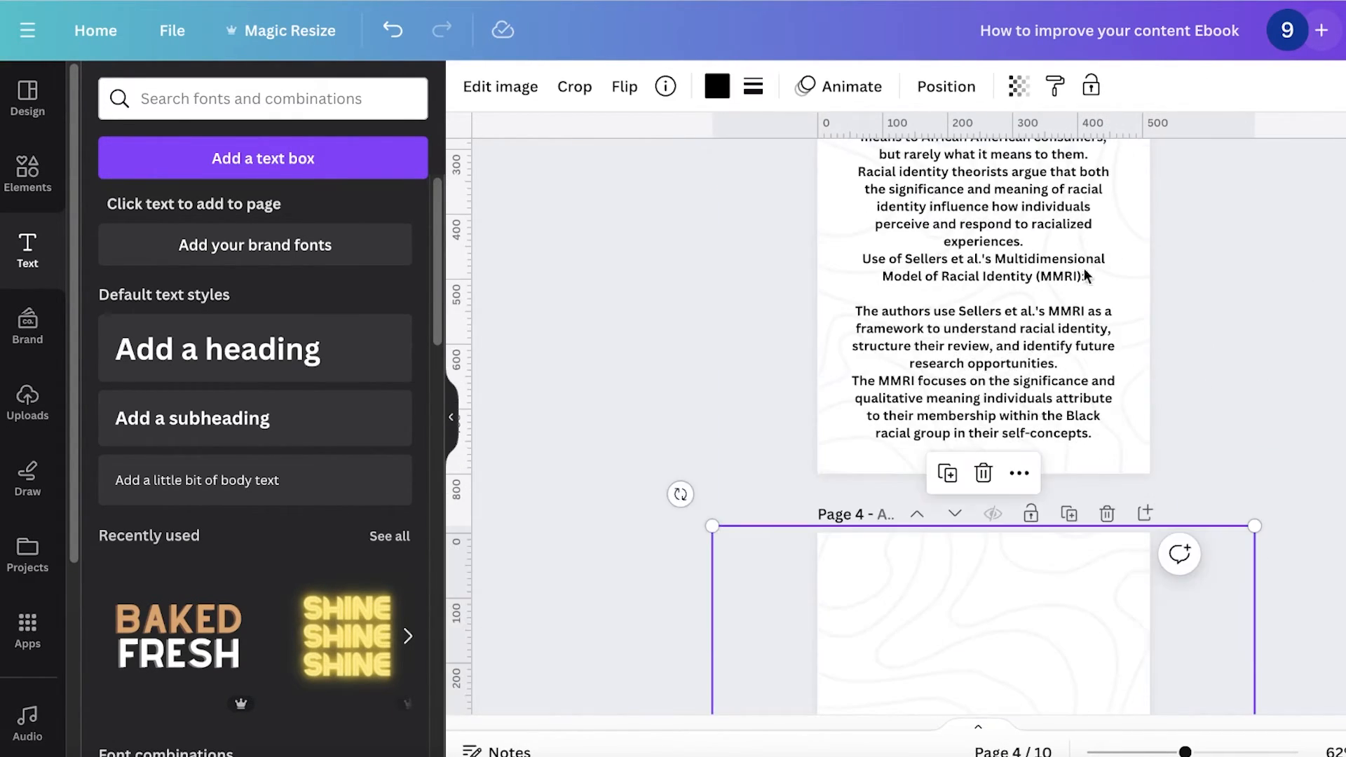
pyautogui.click(902, 327)
pyautogui.scroll(5, 902, 326)
pyautogui.click(901, 325)
pyautogui.scroll(-8, 1260, 417)
pyautogui.scroll(3, 1259, 420)
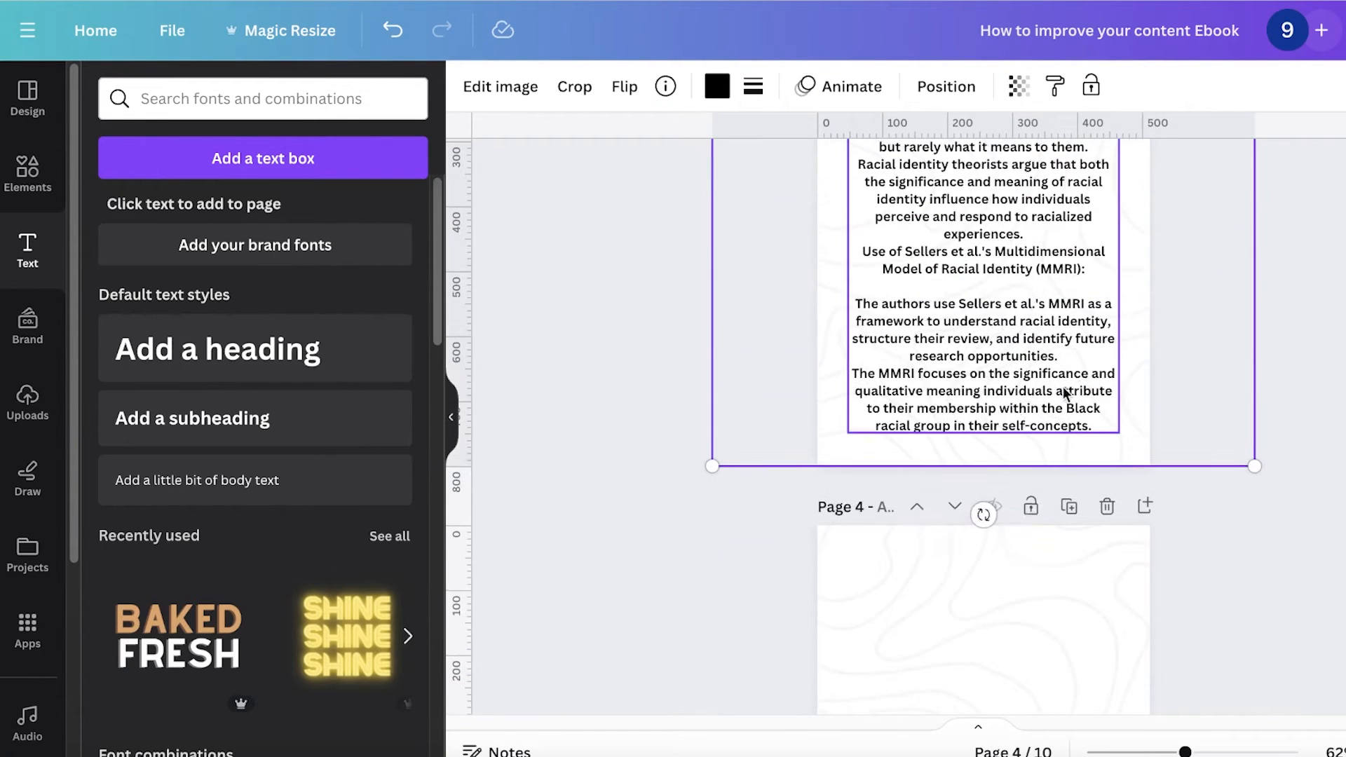
# Step: Delete the passage from 'The authors use Sellers et al.'s MMRI' to the end of page 3's text box
pyautogui.click(901, 315)
pyautogui.click(897, 311)
pyautogui.scroll(5, 896, 309)
pyautogui.click(687, 305)
pyautogui.scroll(-3, 687, 305)
pyautogui.scroll(-1, 960, 409)
pyautogui.click(960, 408)
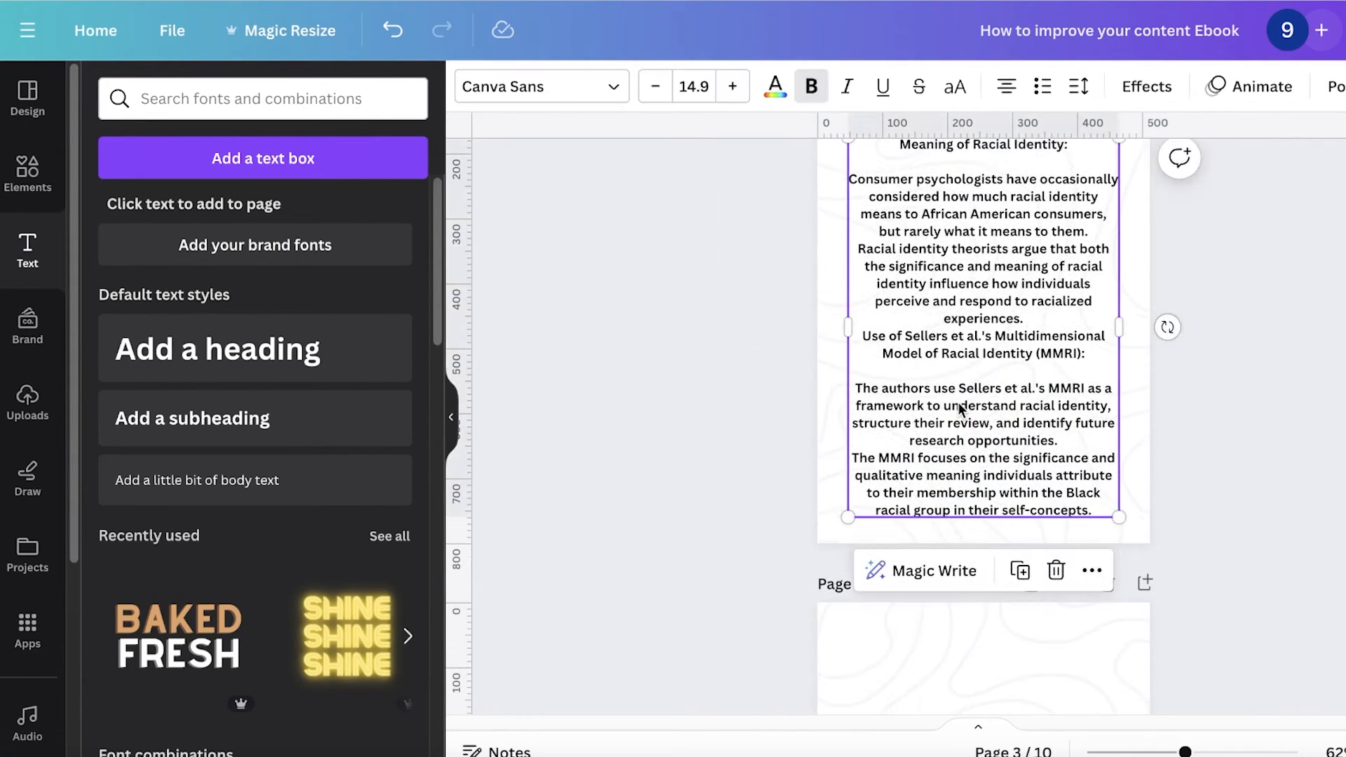
pyautogui.click(947, 422)
pyautogui.tripleClick(950, 425)
pyautogui.moveTo(1092, 506); pyautogui.dragTo(845, 386)
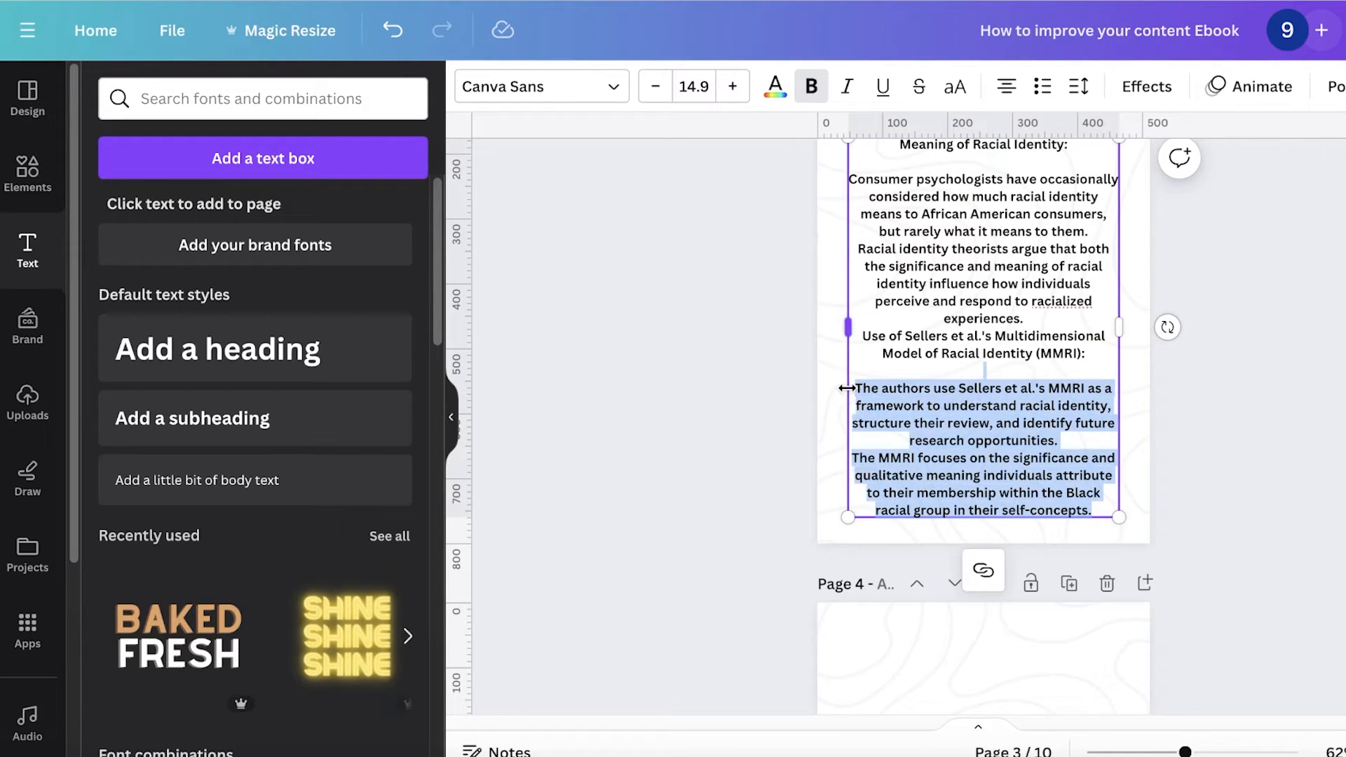
pyautogui.press('BackSpace')
# Step: Search element photos for 'content' and add the photo of a hand holding a phone to page 3
pyautogui.click(552, 407)
pyautogui.click(31, 184)
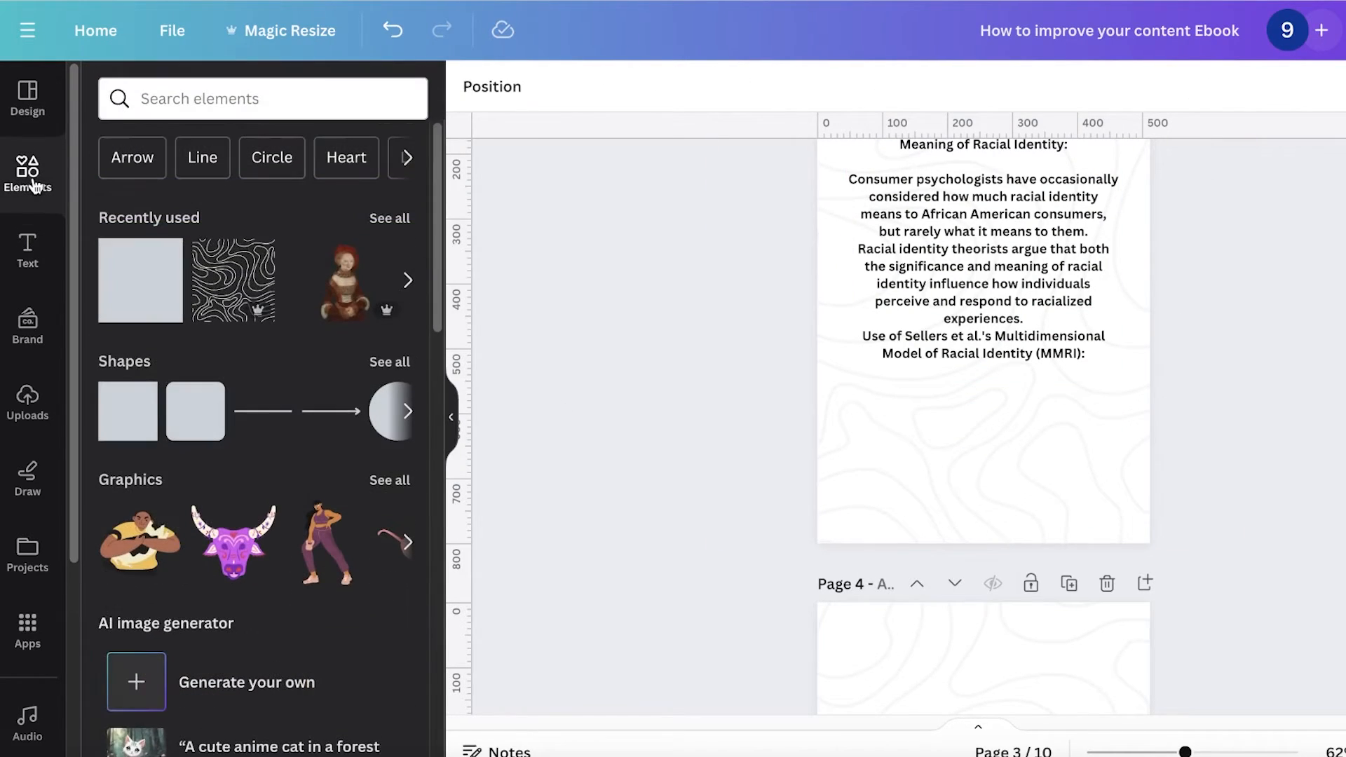
pyautogui.click(214, 99)
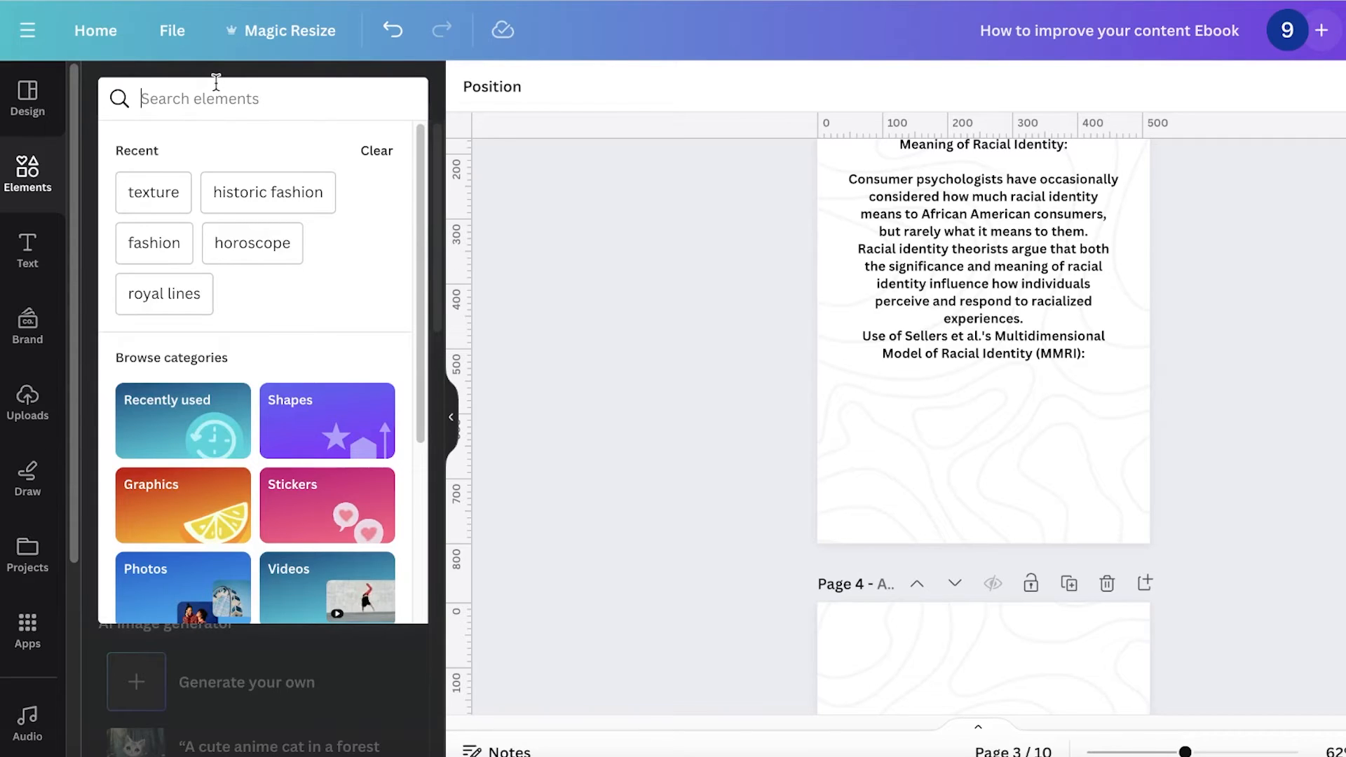
pyautogui.write('content')
pyautogui.press('Return')
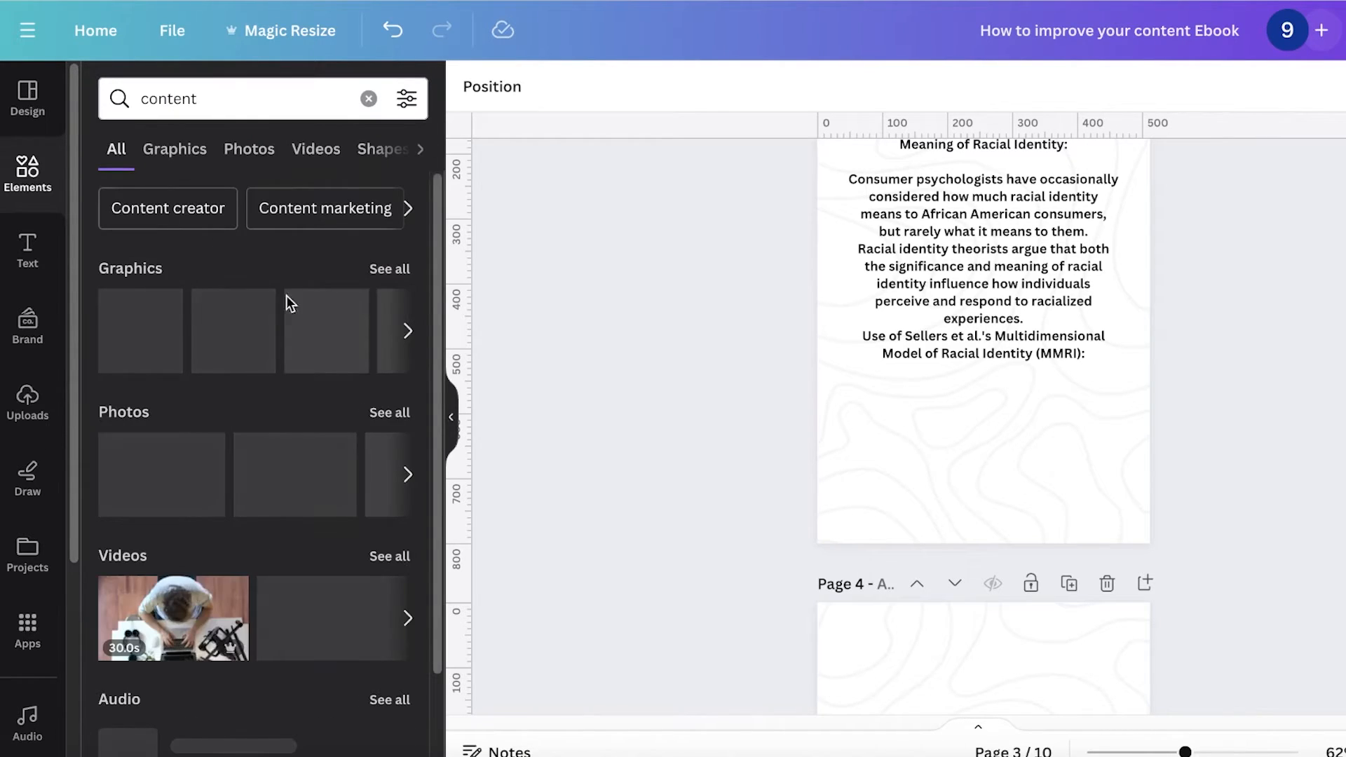
pyautogui.click(392, 411)
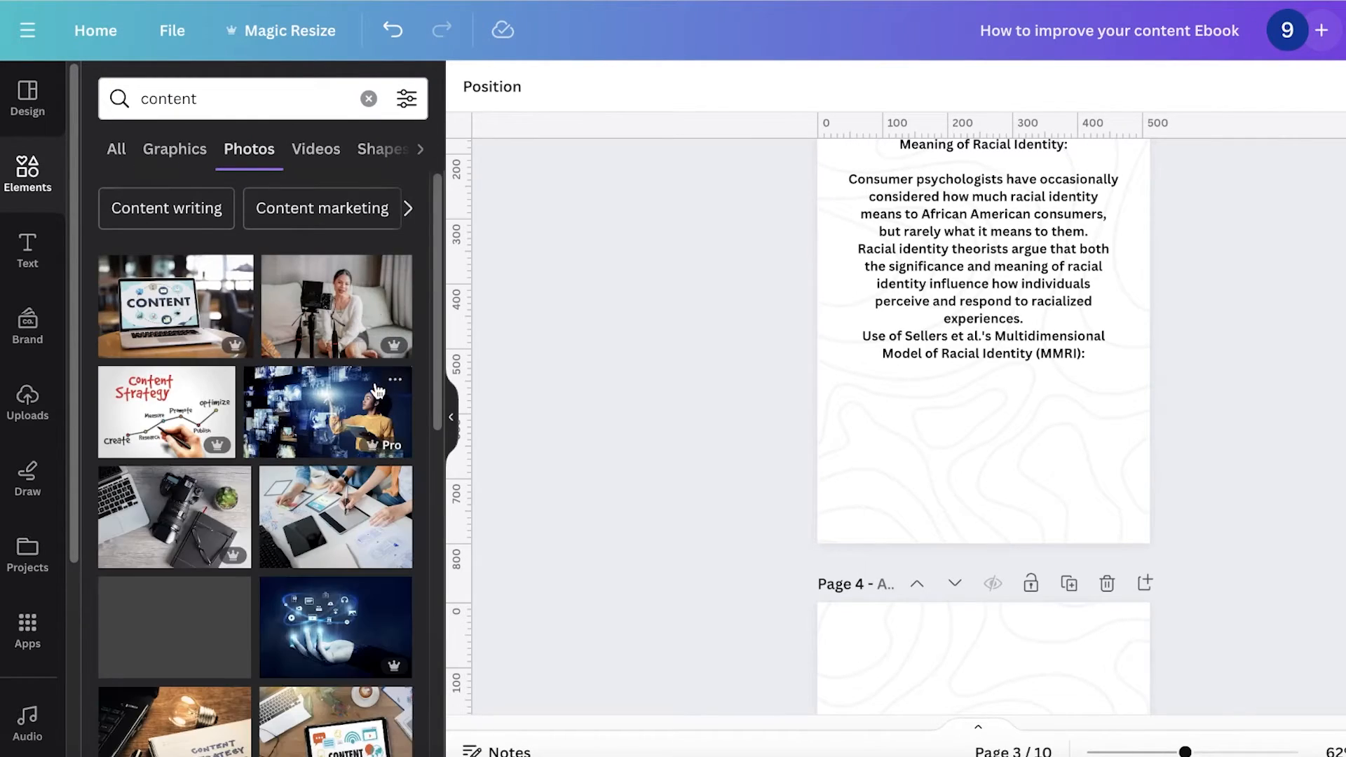
pyautogui.scroll(-9, 320, 510)
pyautogui.click(322, 256)
pyautogui.moveTo(974, 264); pyautogui.dragTo(953, 414)
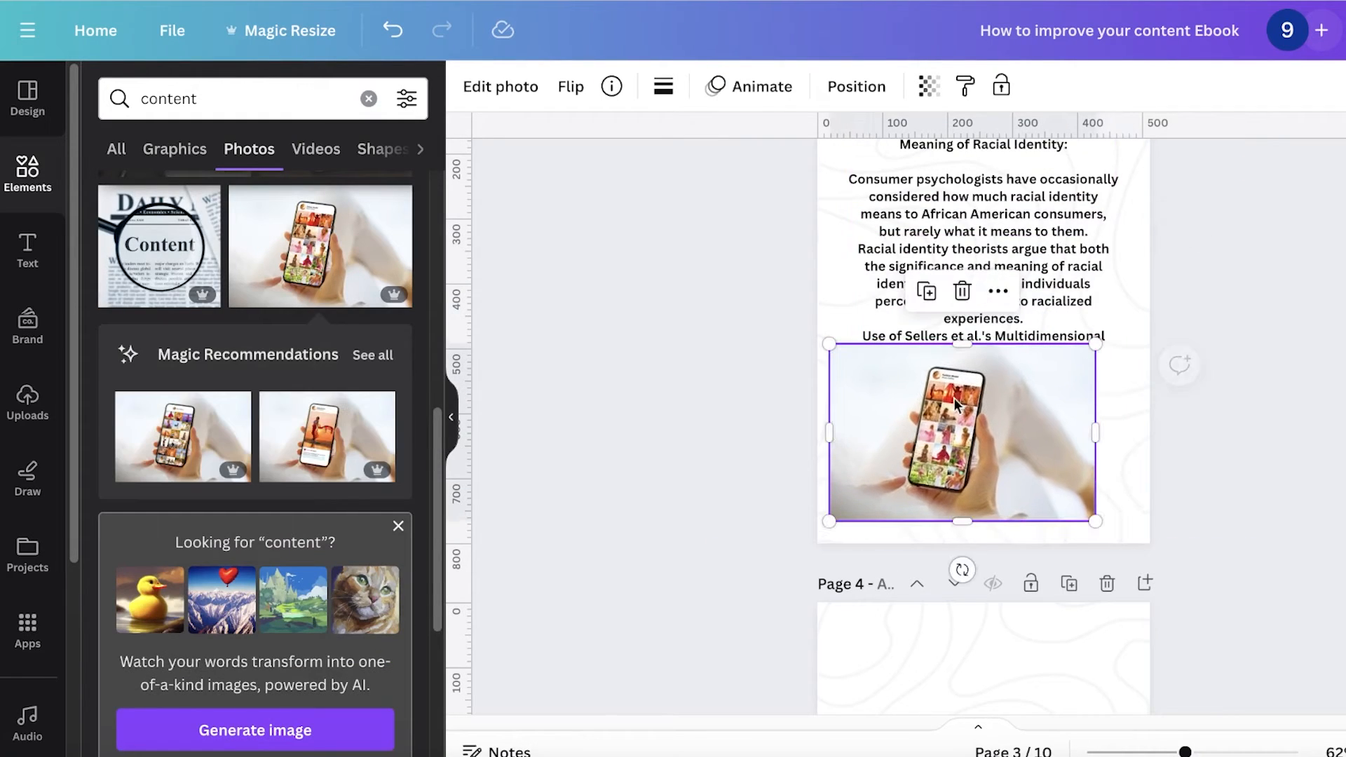
# Step: Resize the phone photo and position it below the text on page 3
pyautogui.moveTo(963, 337)
pyautogui.mouseDown()
pyautogui.moveTo(962, 375)
pyautogui.moveTo(962, 361)
pyautogui.mouseUp()
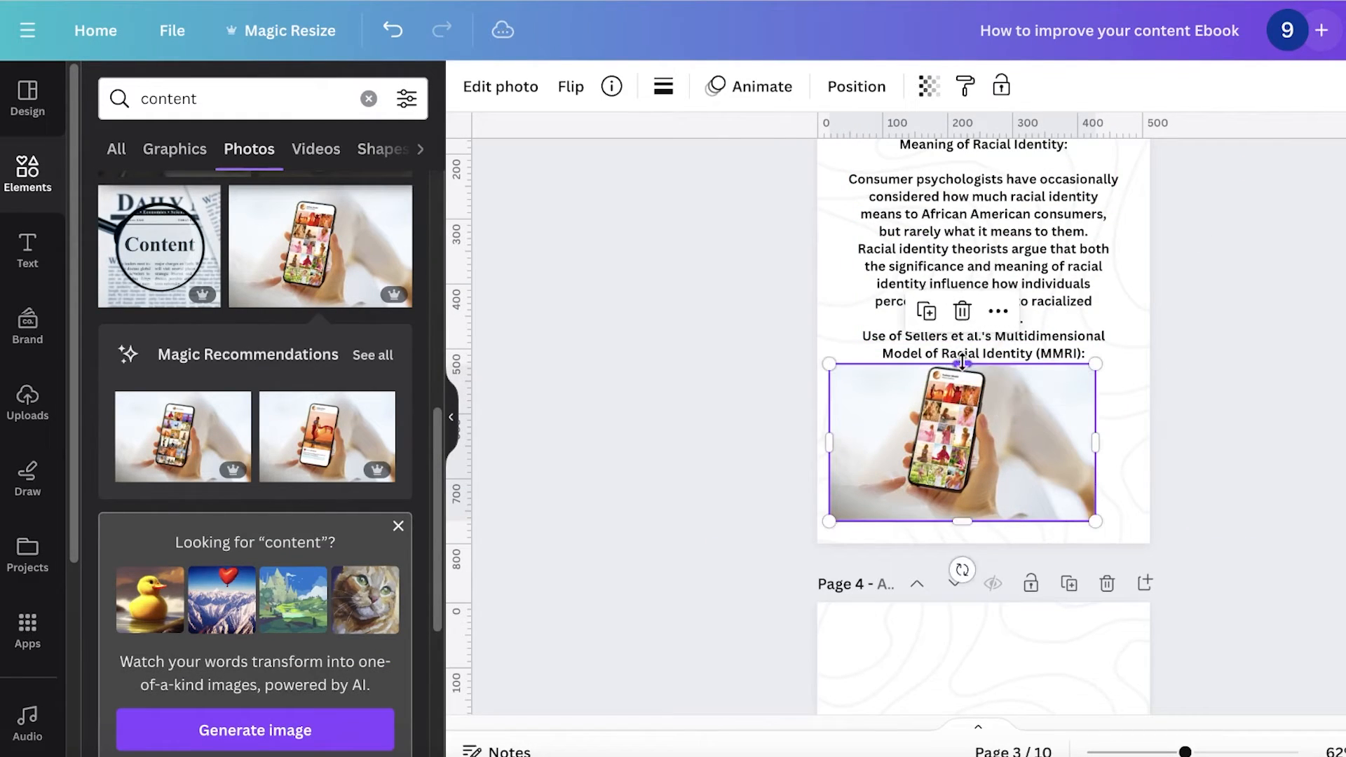
pyautogui.moveTo(962, 520); pyautogui.dragTo(962, 511)
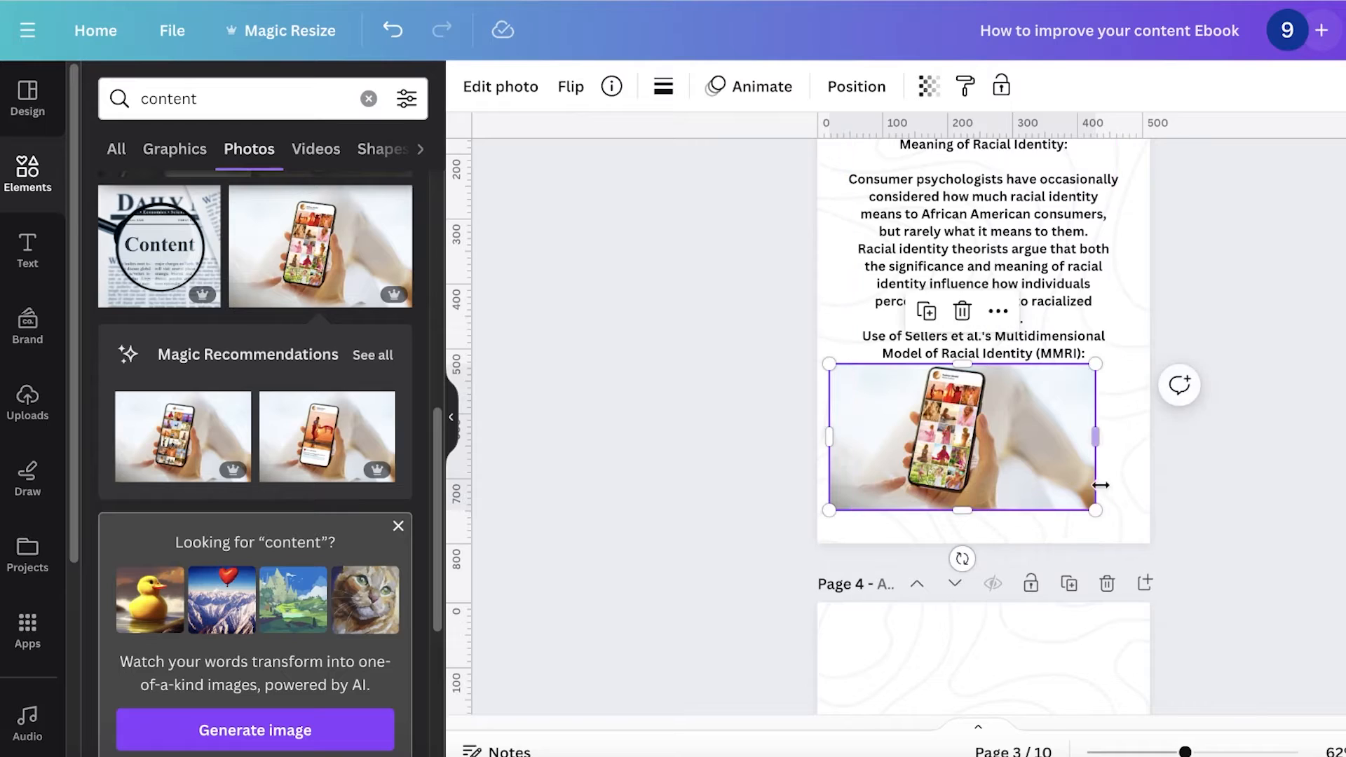
pyautogui.moveTo(1096, 511); pyautogui.dragTo(1042, 481)
pyautogui.moveTo(930, 425); pyautogui.dragTo(978, 463)
# Step: Paste the copied MMRI passage onto page 4 and resize its text box to span the page width
pyautogui.scroll(-8, 1284, 345)
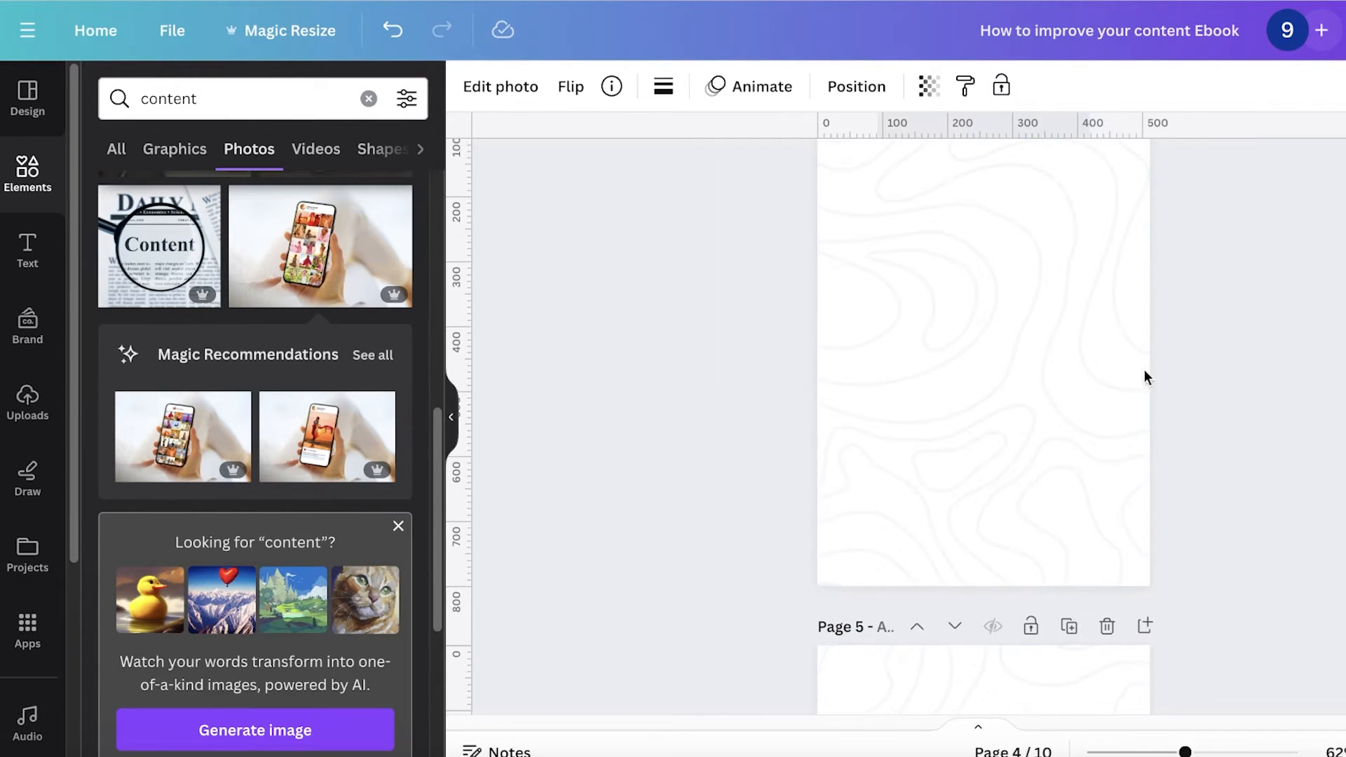
pyautogui.scroll(-4, 266, 457)
pyautogui.write("The authors use Sellers et al.'s MMRI as a framework to understand racial identity, structure their review, and identify future research opportunities. The MMRI focuses on the significance and qualitative meaning individuals attribute to their membership within the Black racial group in their self-concepts.")
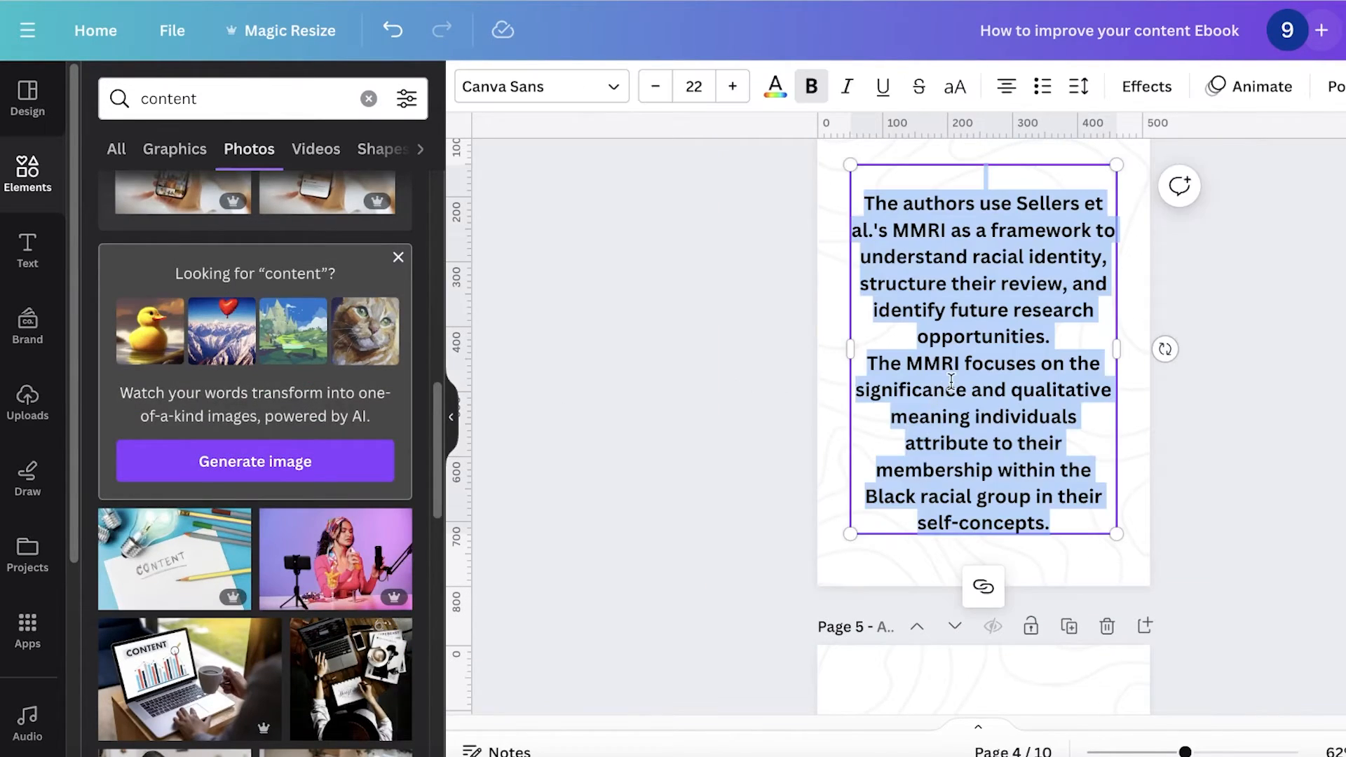
pyautogui.moveTo(1113, 535); pyautogui.dragTo(992, 363)
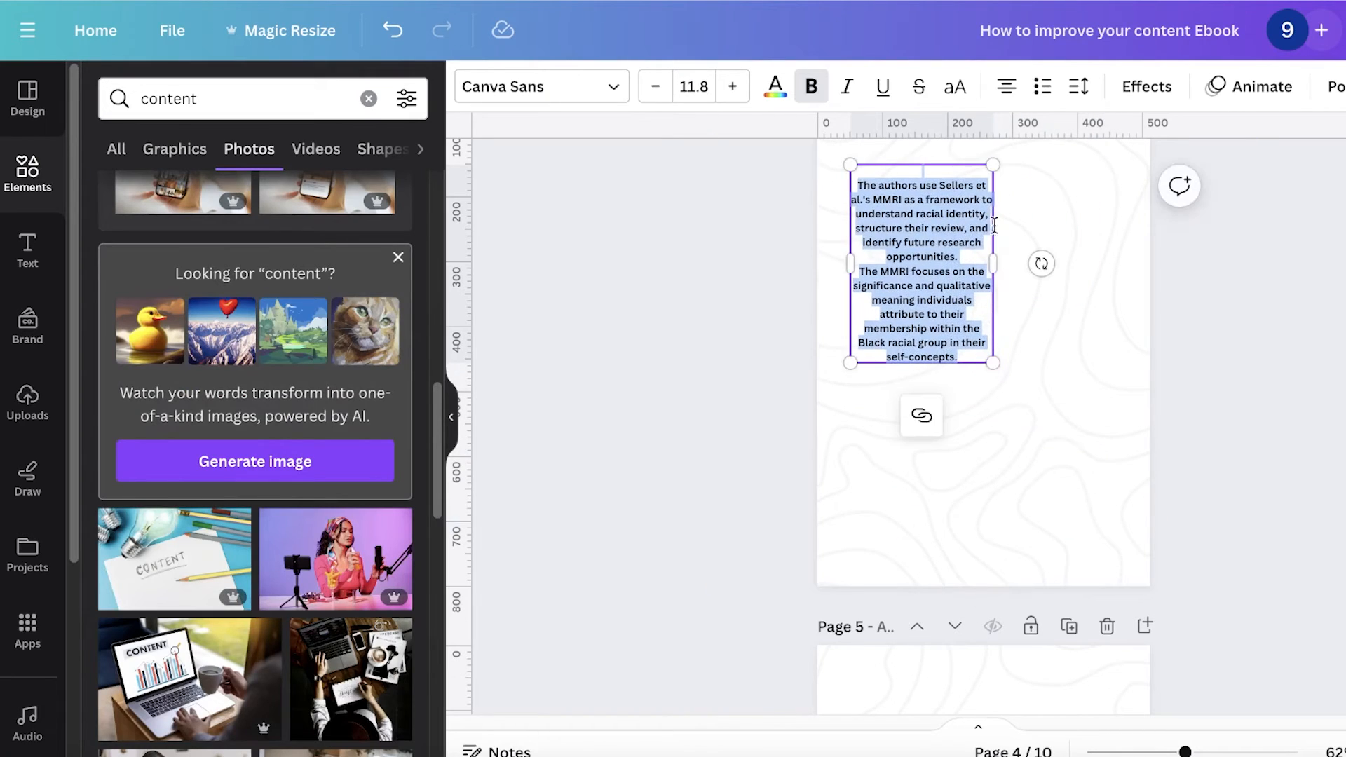
pyautogui.moveTo(1025, 258); pyautogui.dragTo(1149, 261)
# Step: Add the photo of a woman with a camera setup below the text on page 4
pyautogui.click(336, 558)
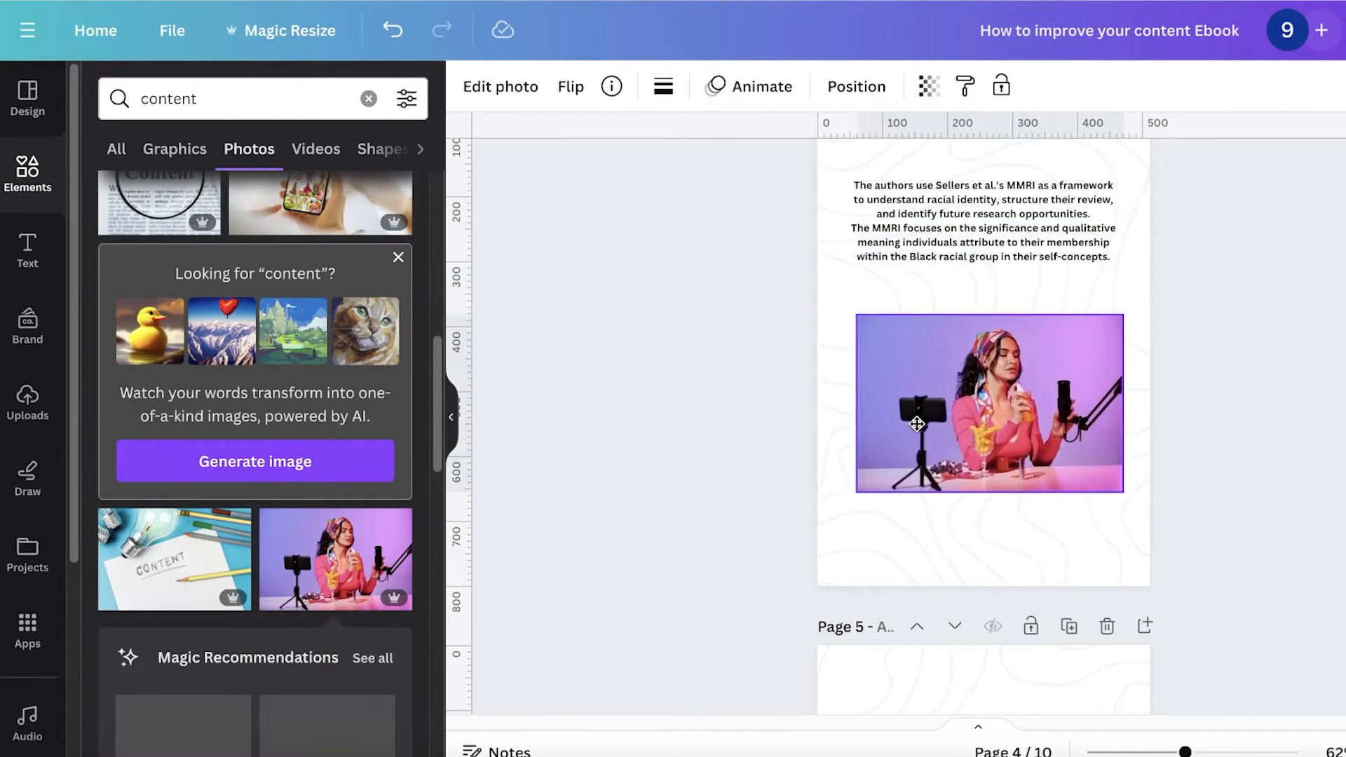
pyautogui.scroll(-12, 1166, 385)
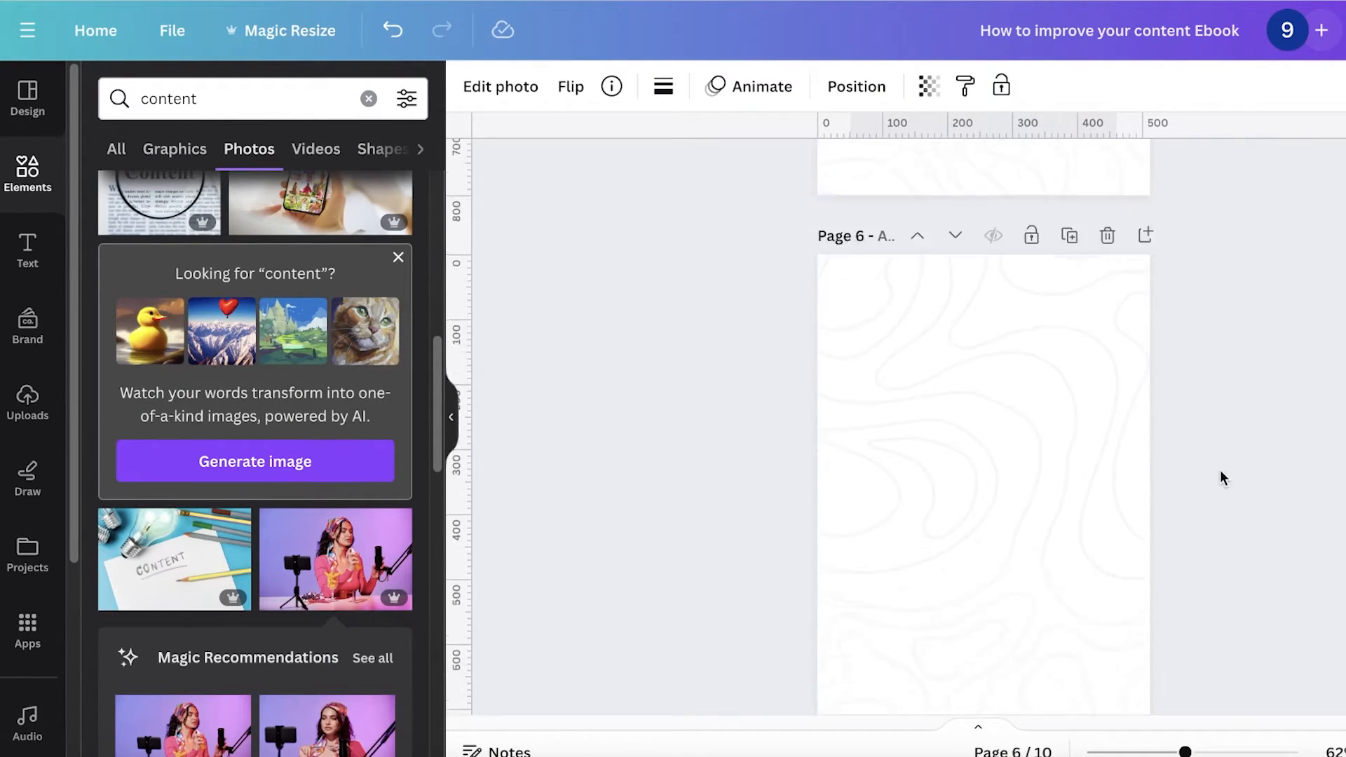
# Step: Delete an empty page following page 4
pyautogui.click(1104, 298)
pyautogui.scroll(10, 1107, 315)
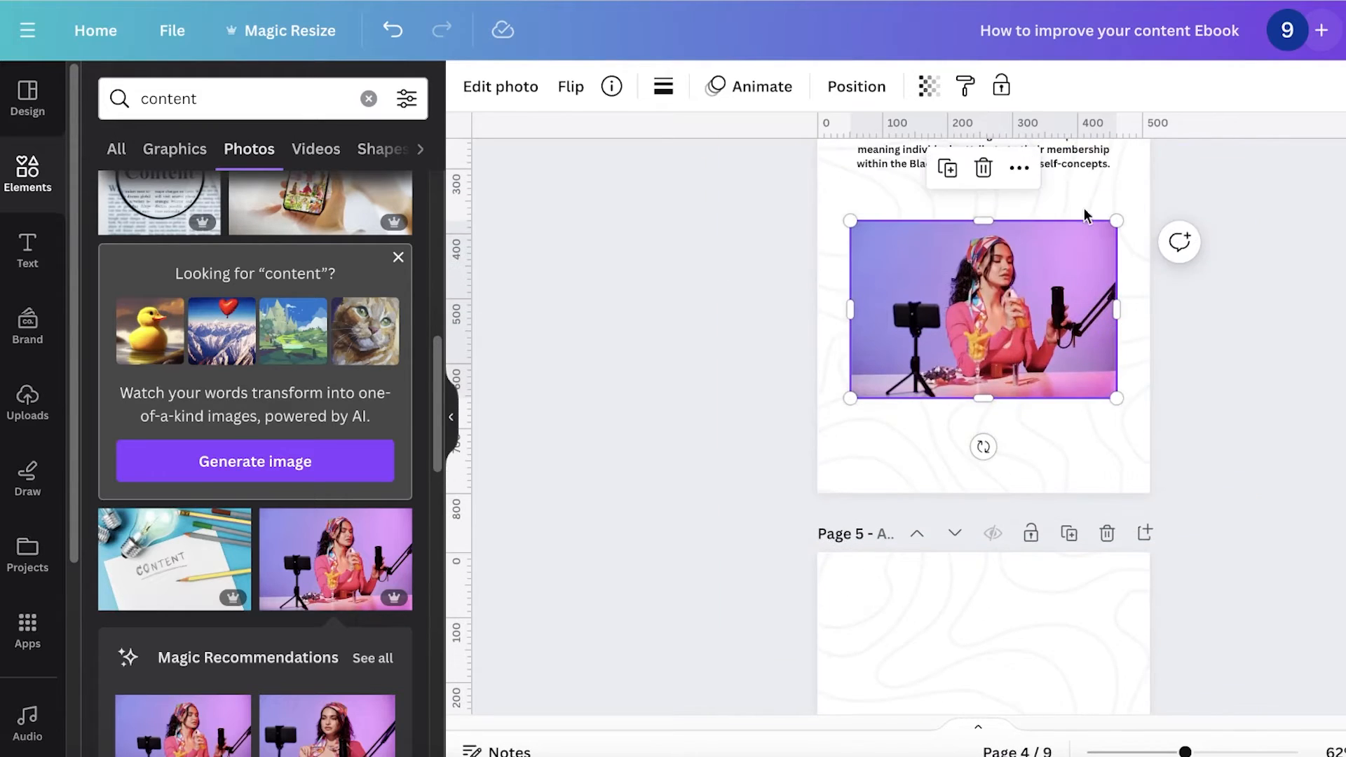
pyautogui.click(1083, 533)
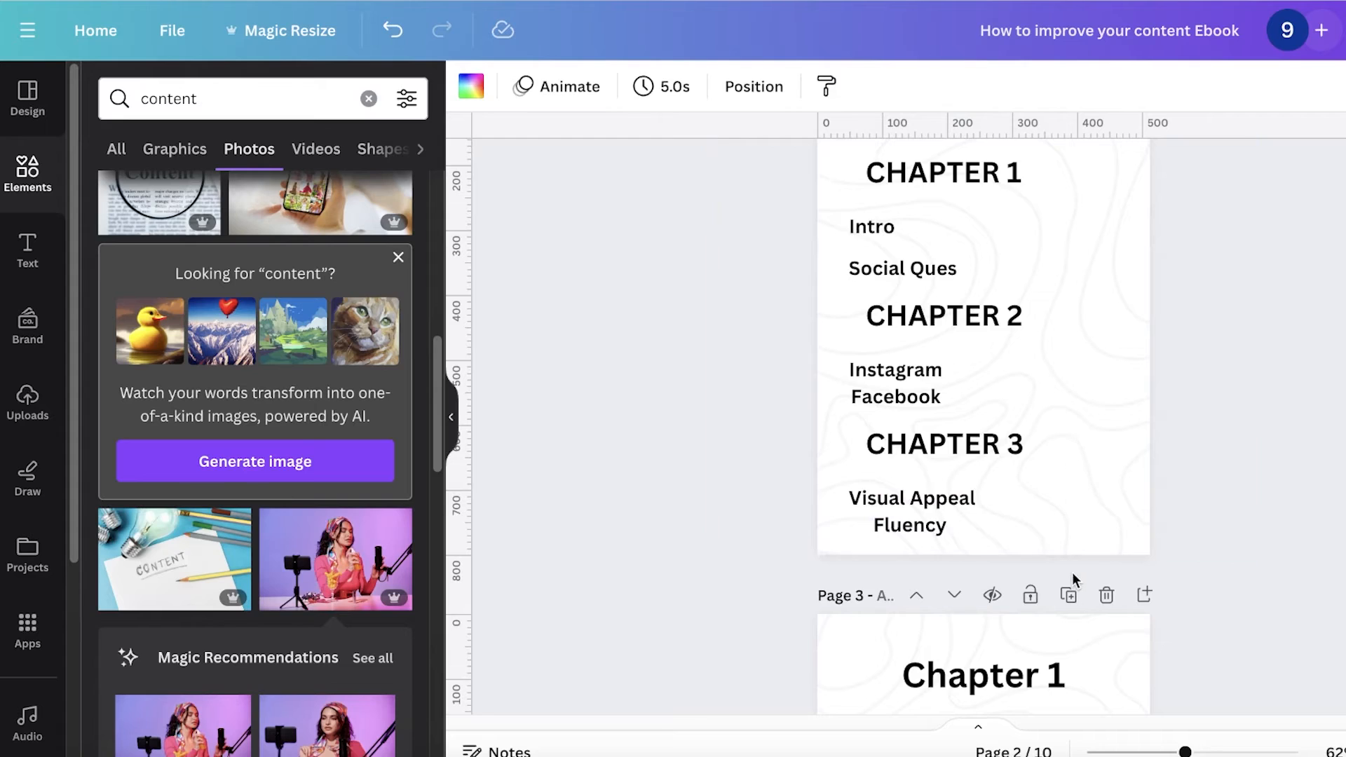
# Step: Duplicate the Chapter 1 page and change the copy's heading to Chapter 2
pyautogui.click(1070, 603)
pyautogui.scroll(-4, 1001, 431)
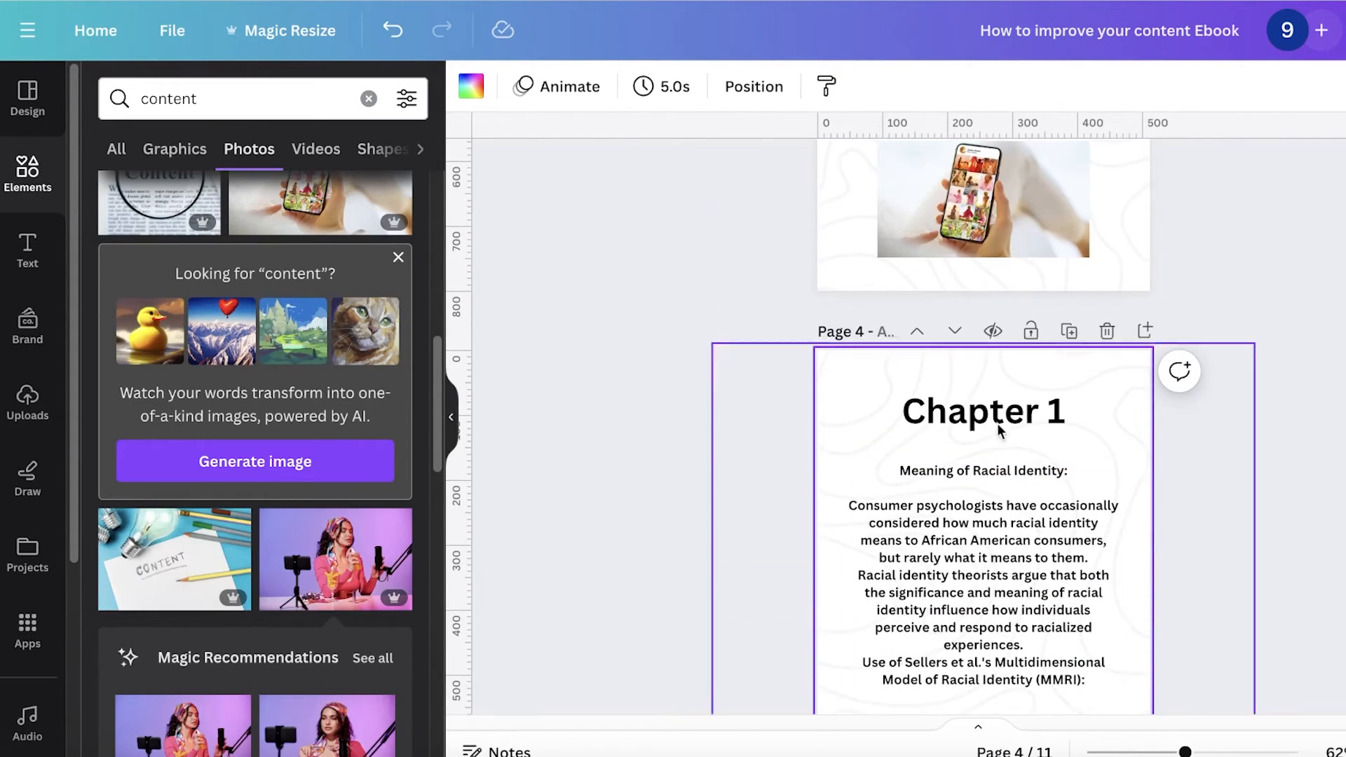
pyautogui.scroll(-1, 1023, 337)
pyautogui.click(945, 293)
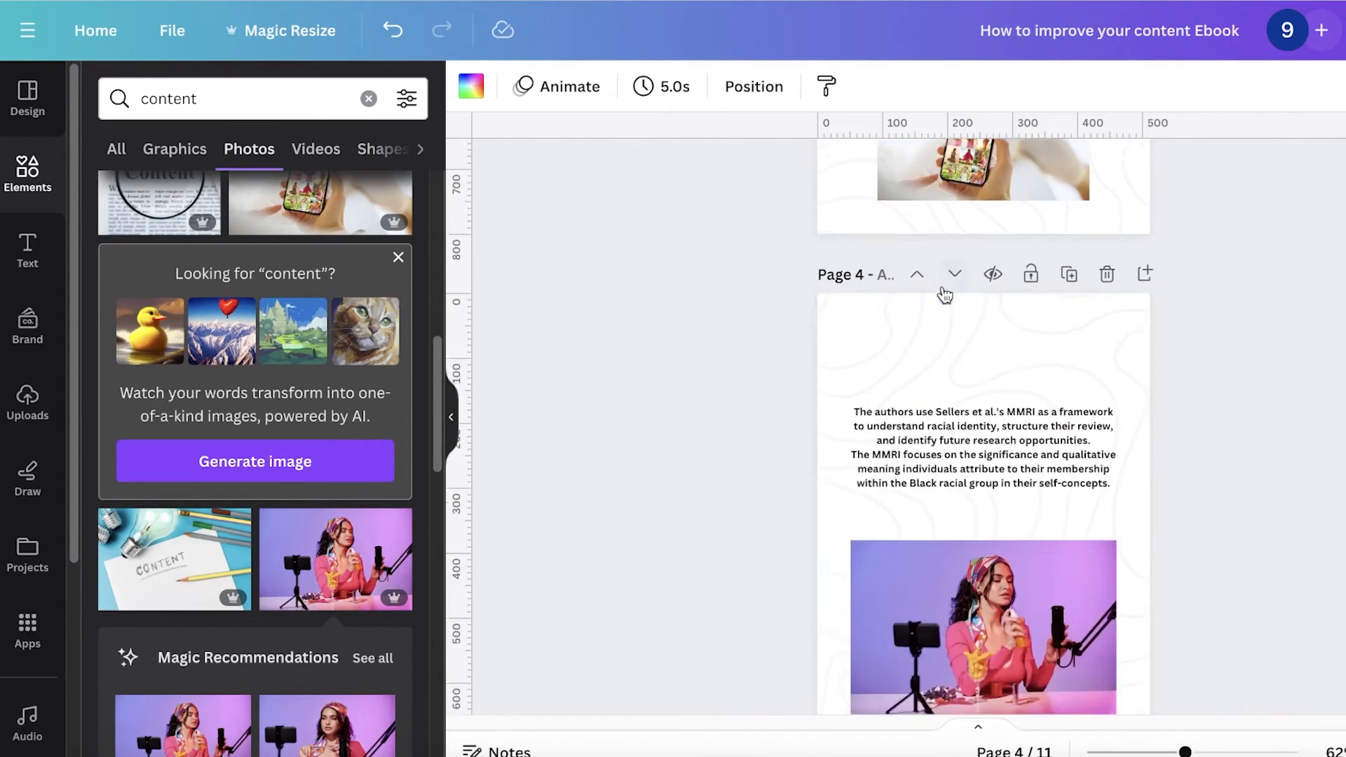
pyautogui.doubleClick(1058, 374)
pyautogui.write('2')
pyautogui.press('BackSpace')
pyautogui.press('BackSpace')
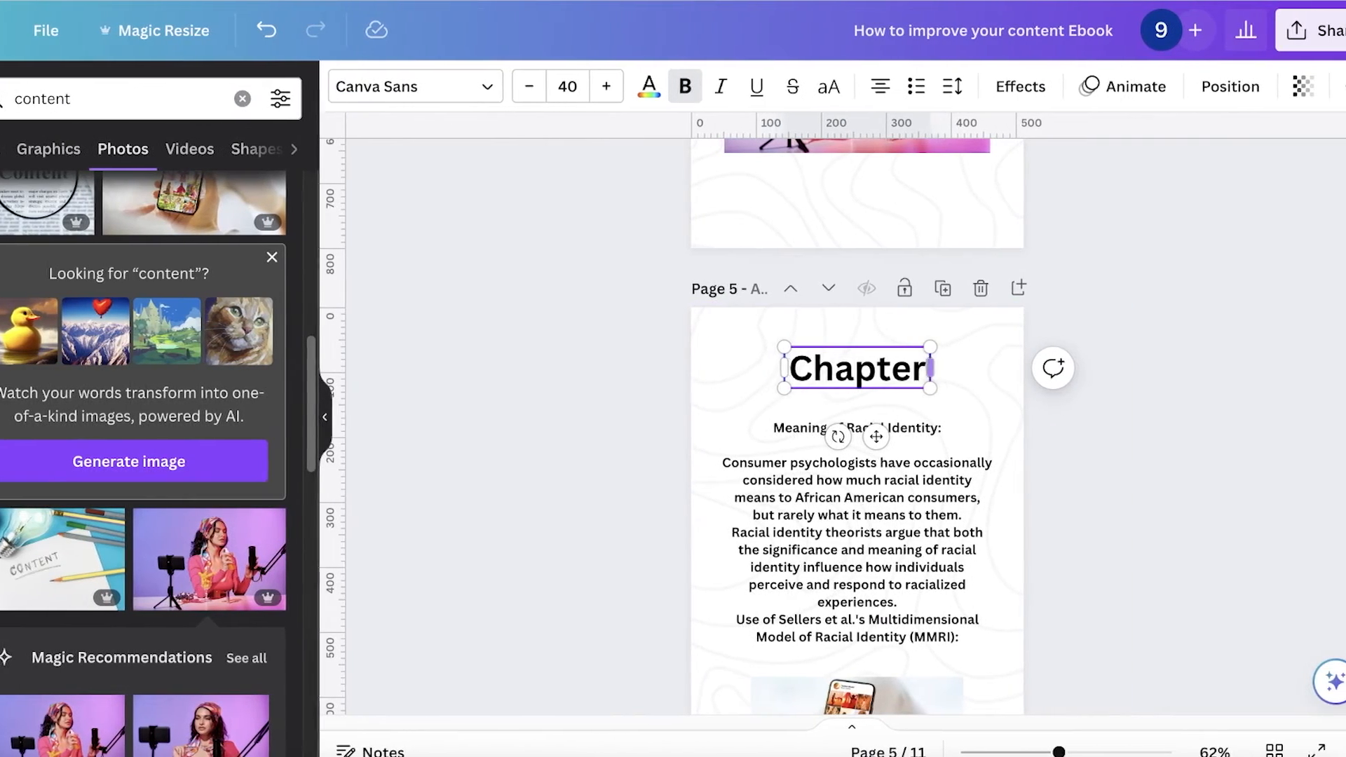
pyautogui.write('2')
pyautogui.click(1137, 407)
pyautogui.scroll(20, 1136, 406)
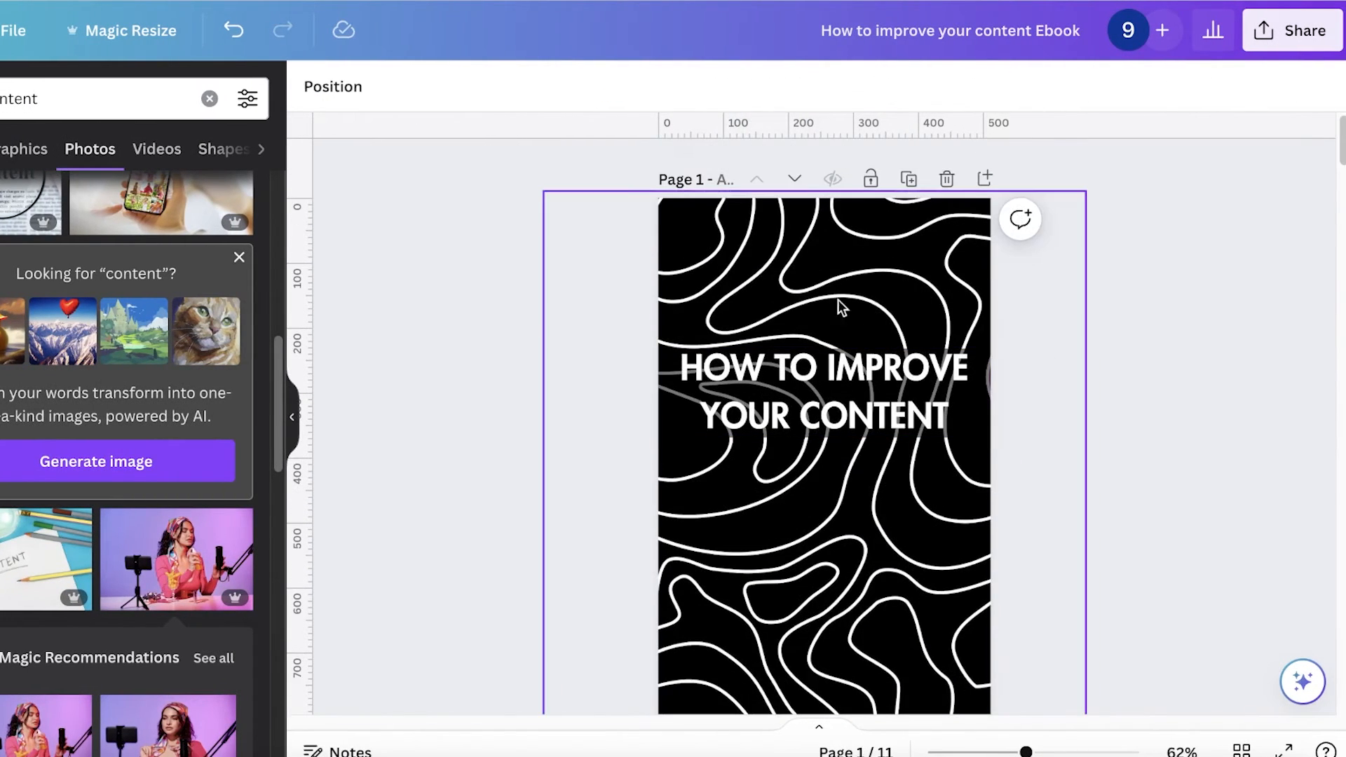
# Step: Open the Simplebooklet Flip app from the design's share options
pyautogui.click(1280, 43)
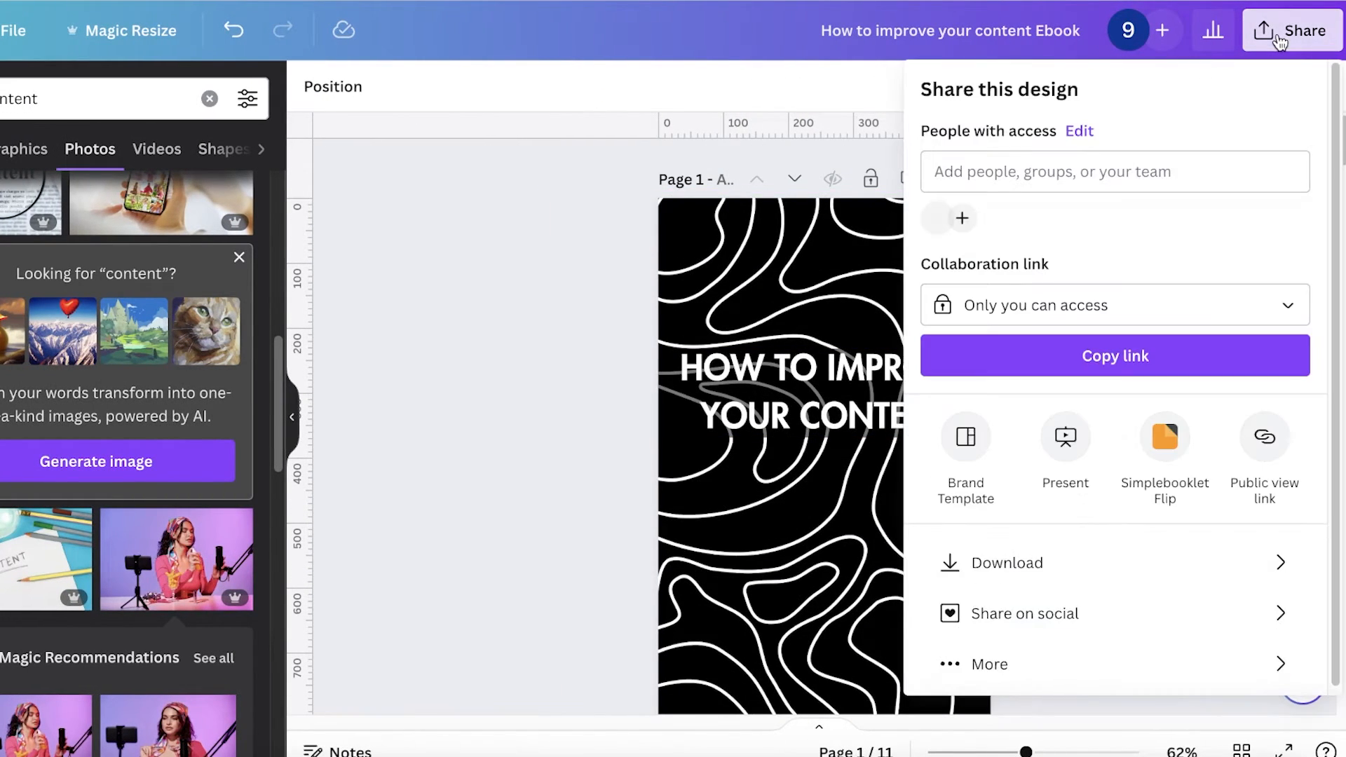
pyautogui.click(1016, 660)
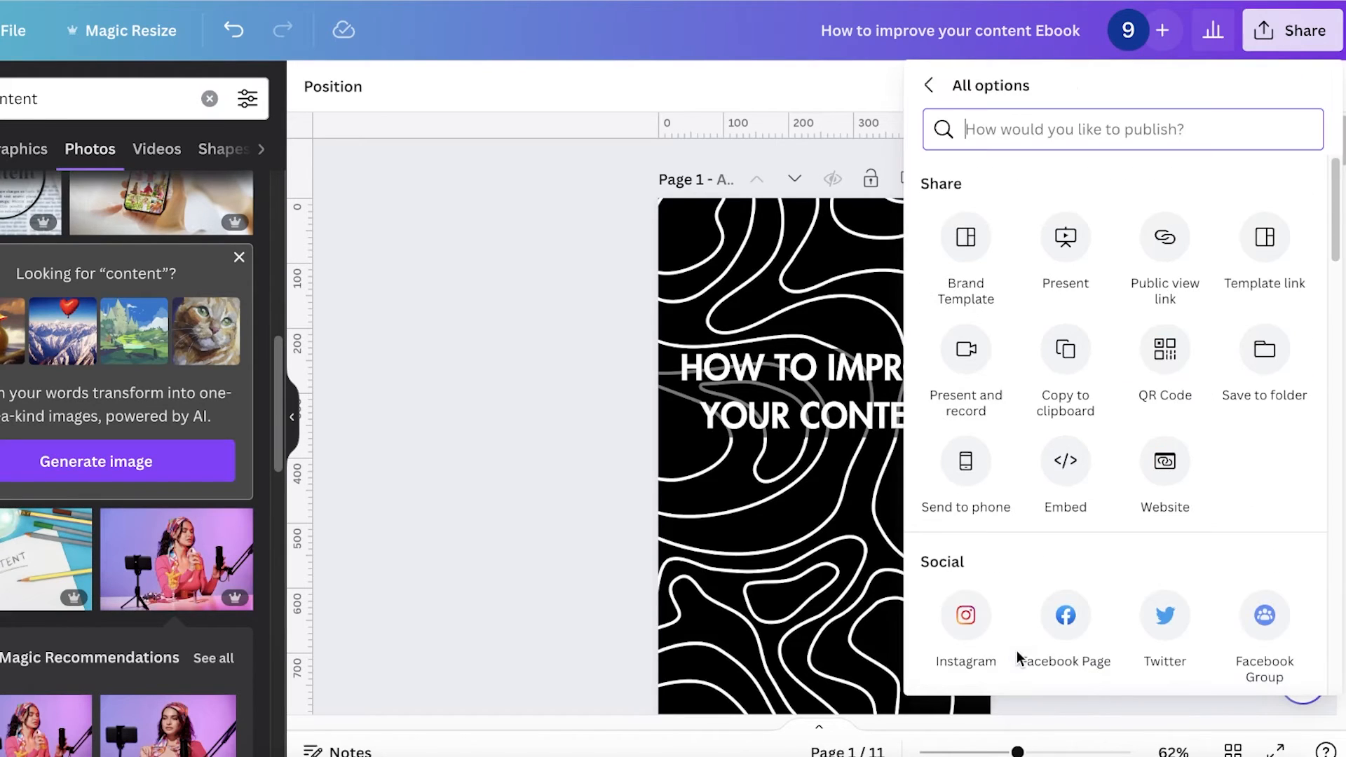
pyautogui.scroll(-5, 1027, 242)
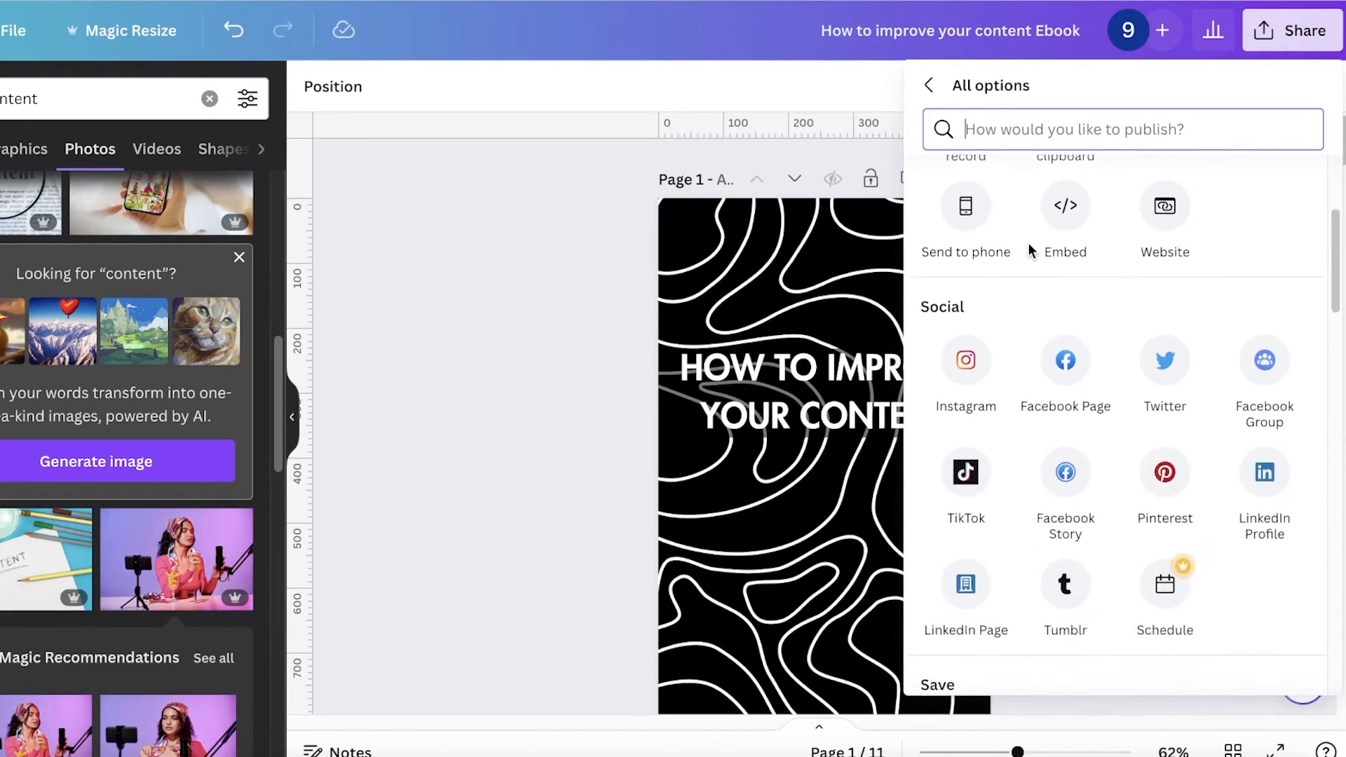
pyautogui.scroll(-5, 1028, 243)
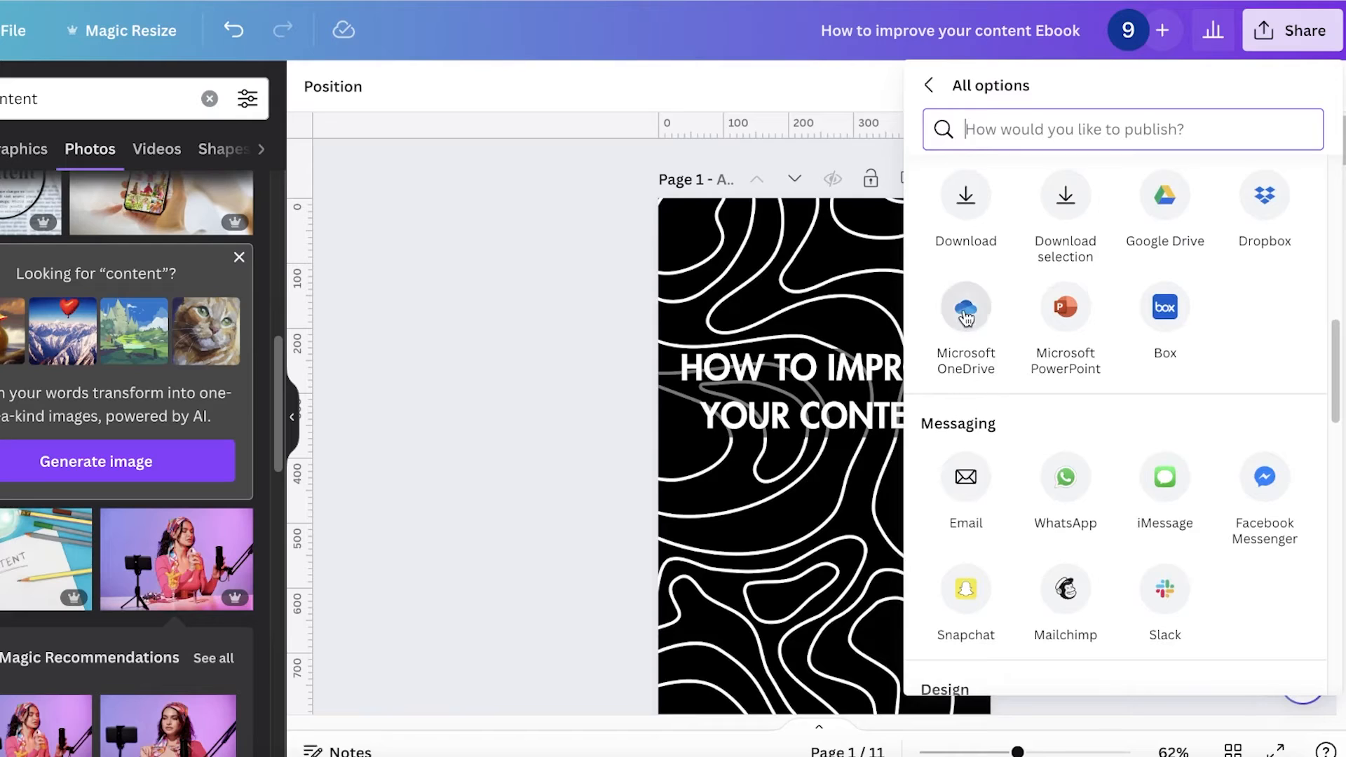
pyautogui.scroll(6, 967, 308)
pyautogui.scroll(-7, 961, 340)
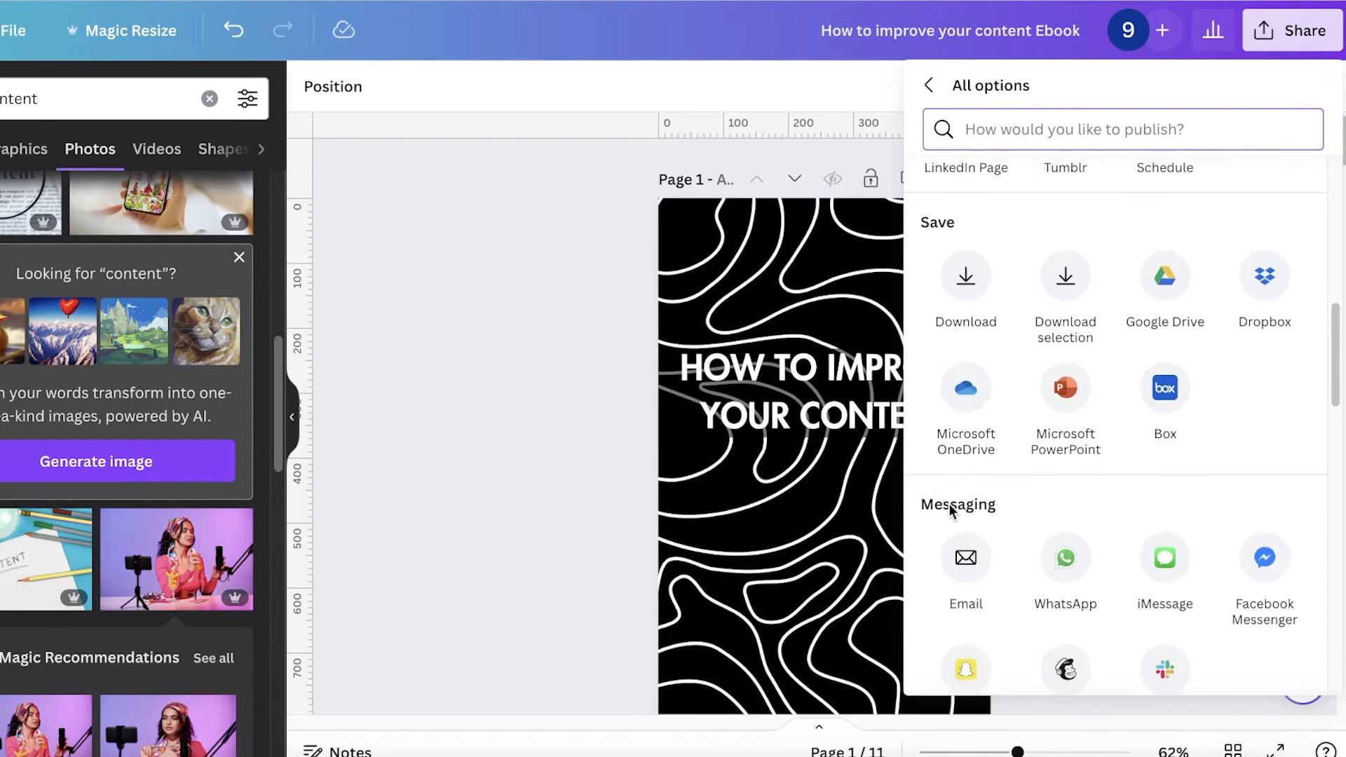
pyautogui.scroll(-4, 948, 484)
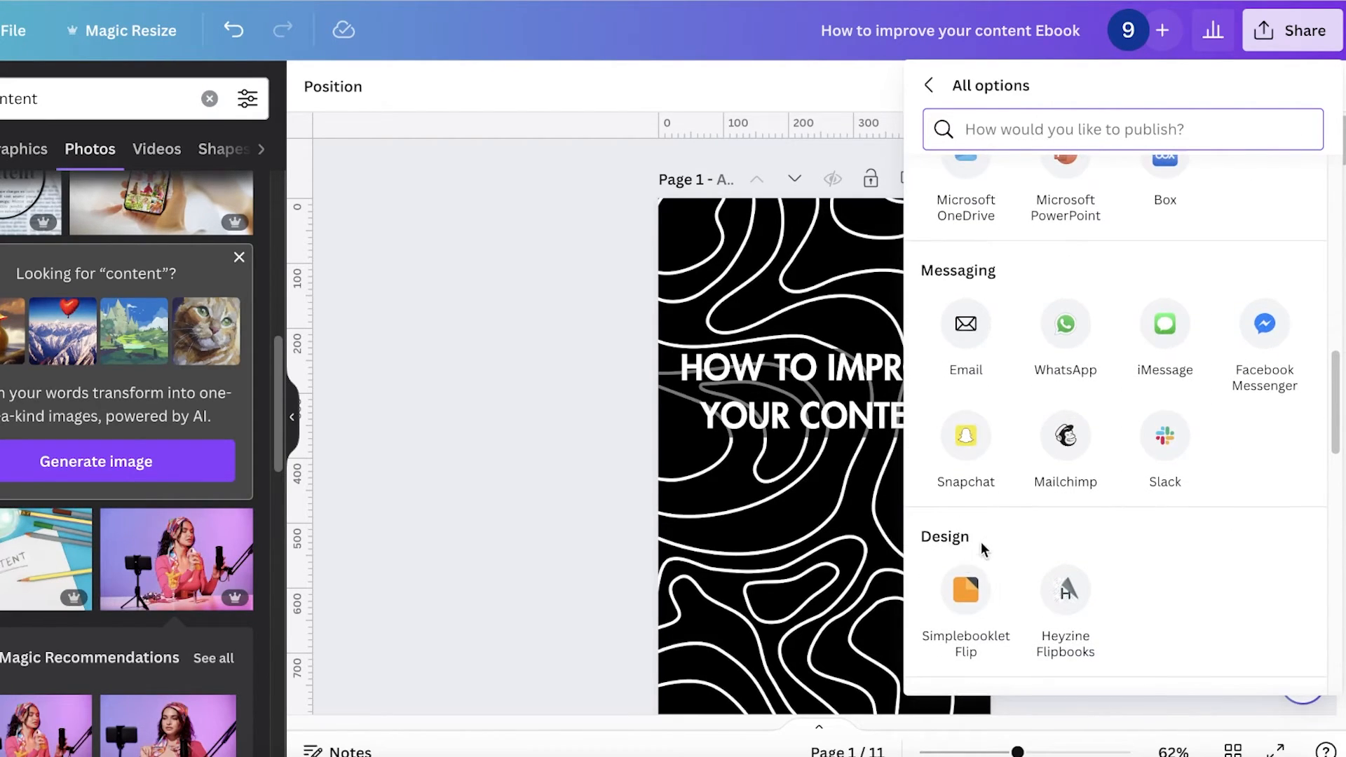
pyautogui.scroll(-1, 967, 571)
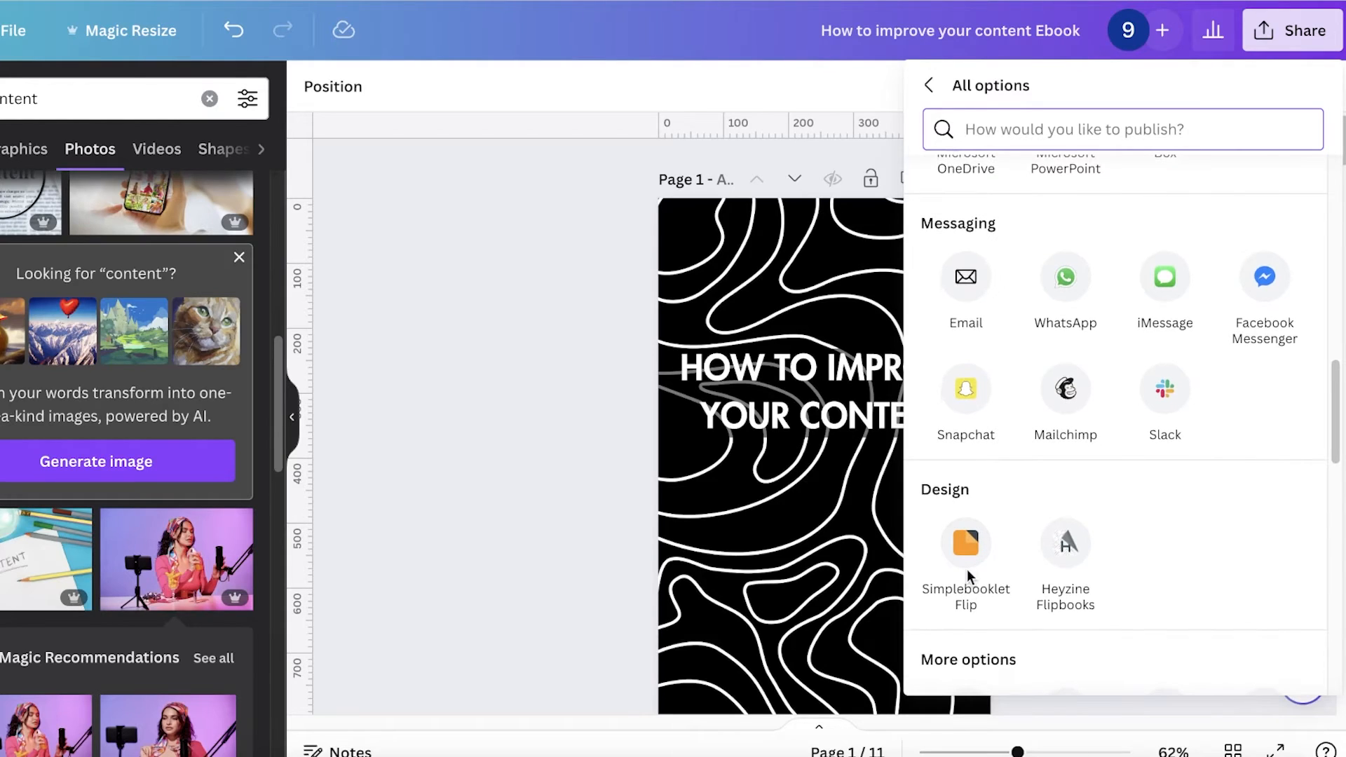
pyautogui.click(977, 537)
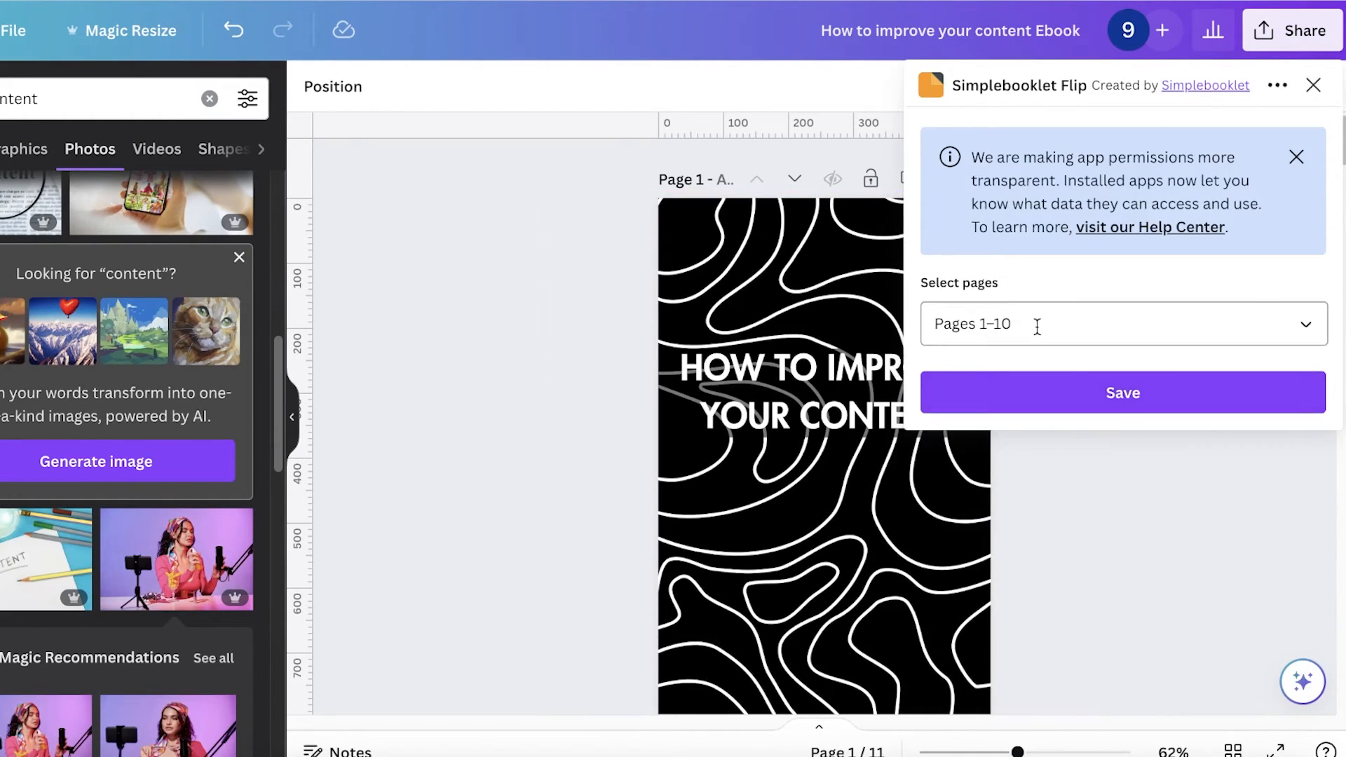
# Step: Select all 11 pages for Simplebooklet Flip and save the design
pyautogui.click(1036, 326)
pyautogui.click(1057, 385)
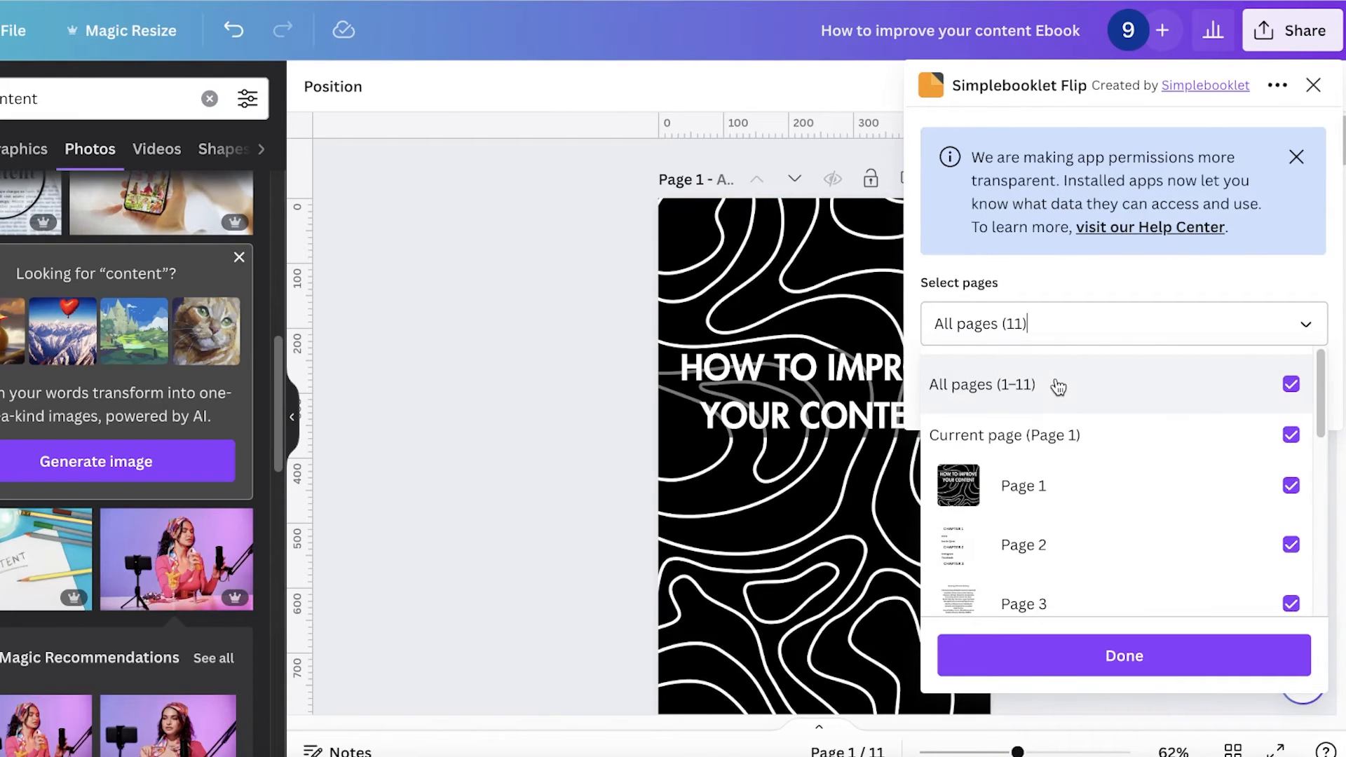
pyautogui.click(1166, 284)
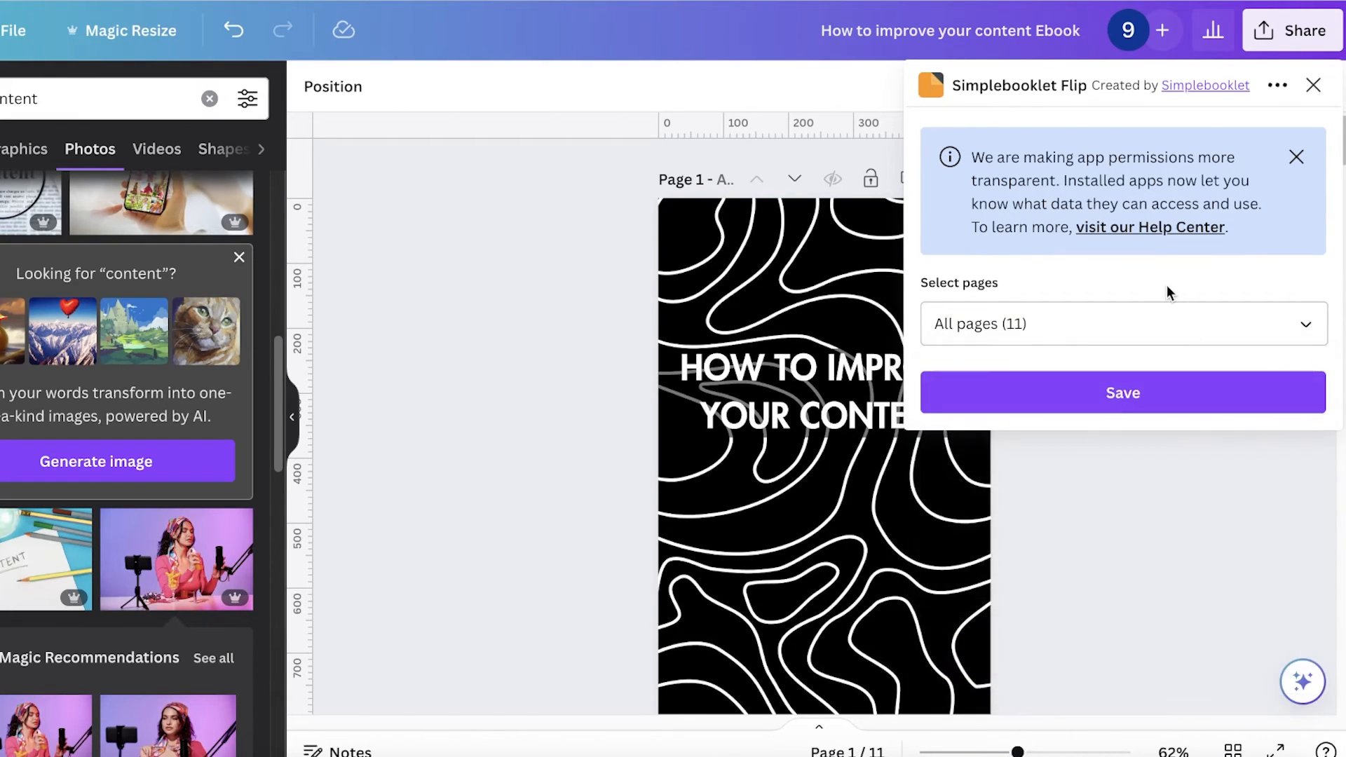
pyautogui.click(1113, 397)
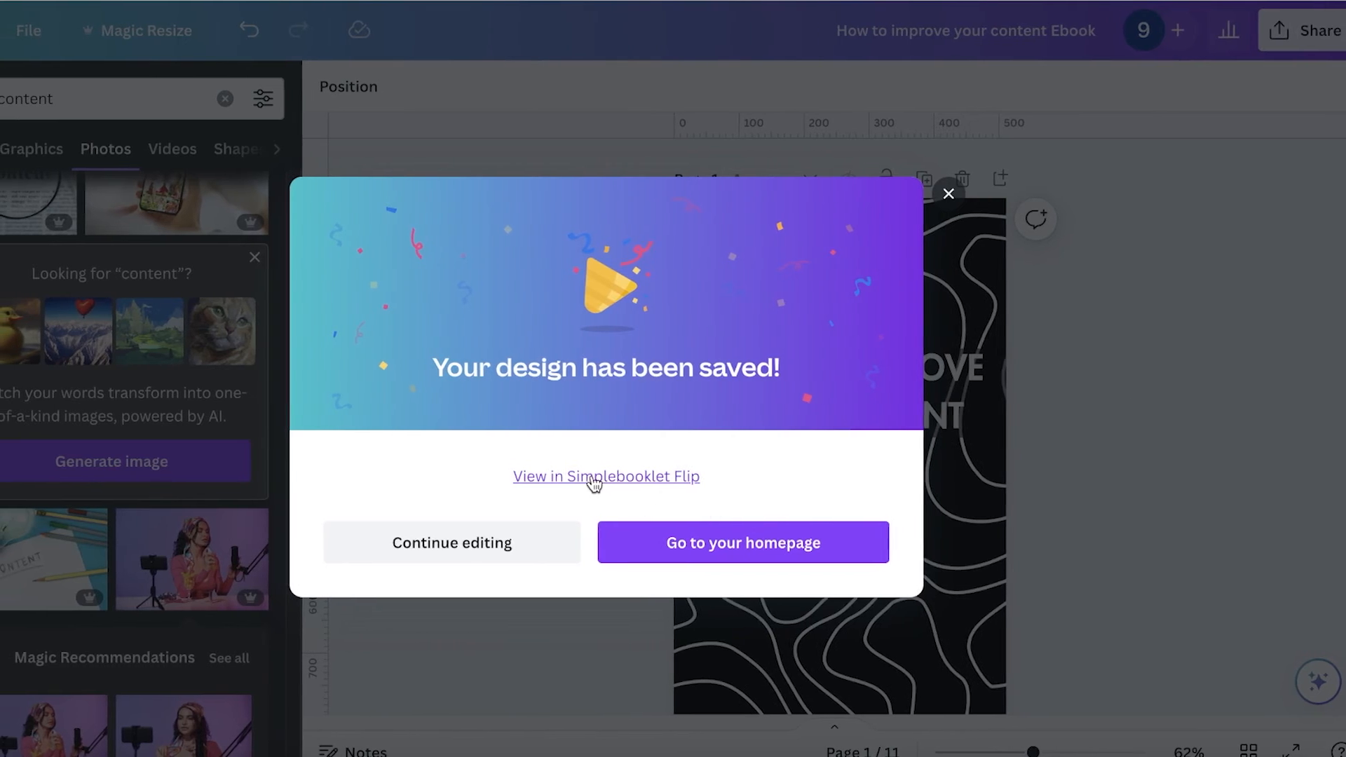
# Step: Convert the file into a Simplebooklet replacing Whole Foods EBook, using the Page Curl page flip
pyautogui.click(532, 476)
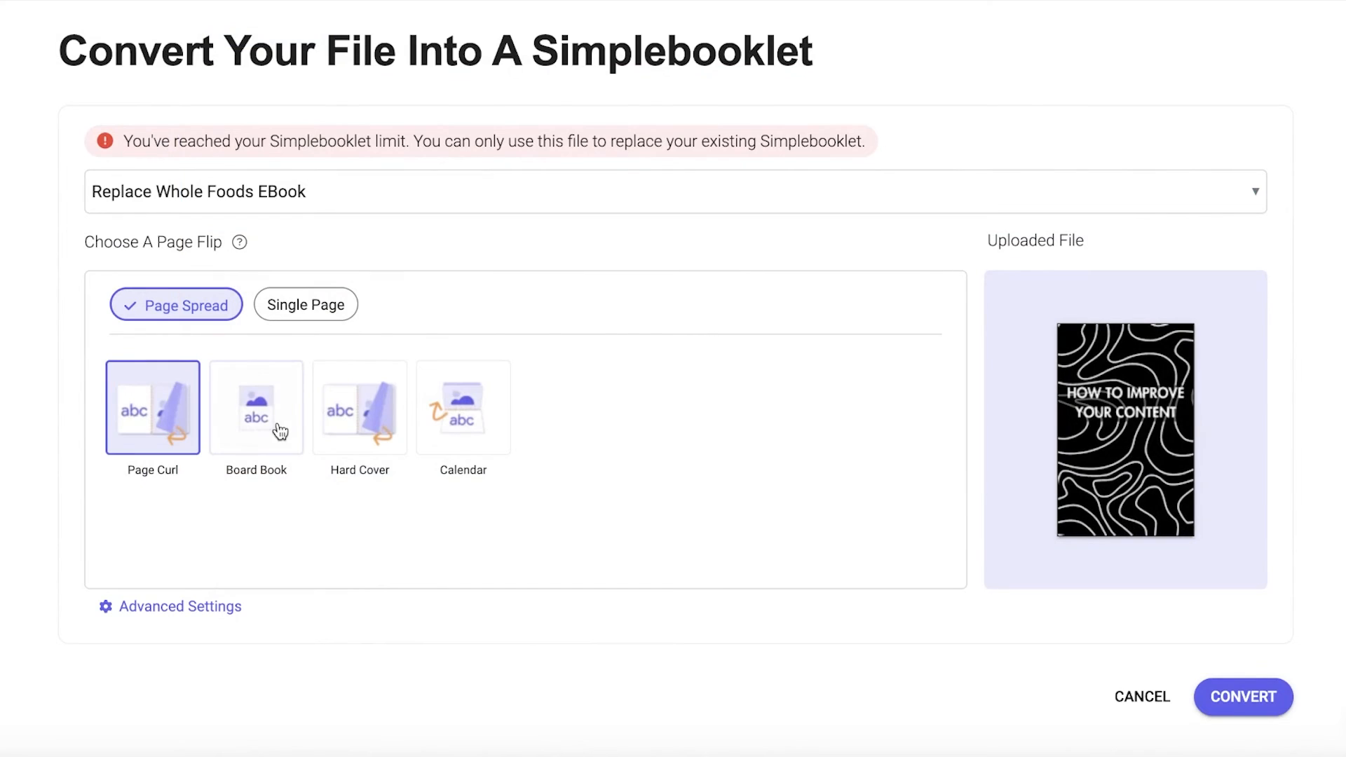
pyautogui.click(280, 431)
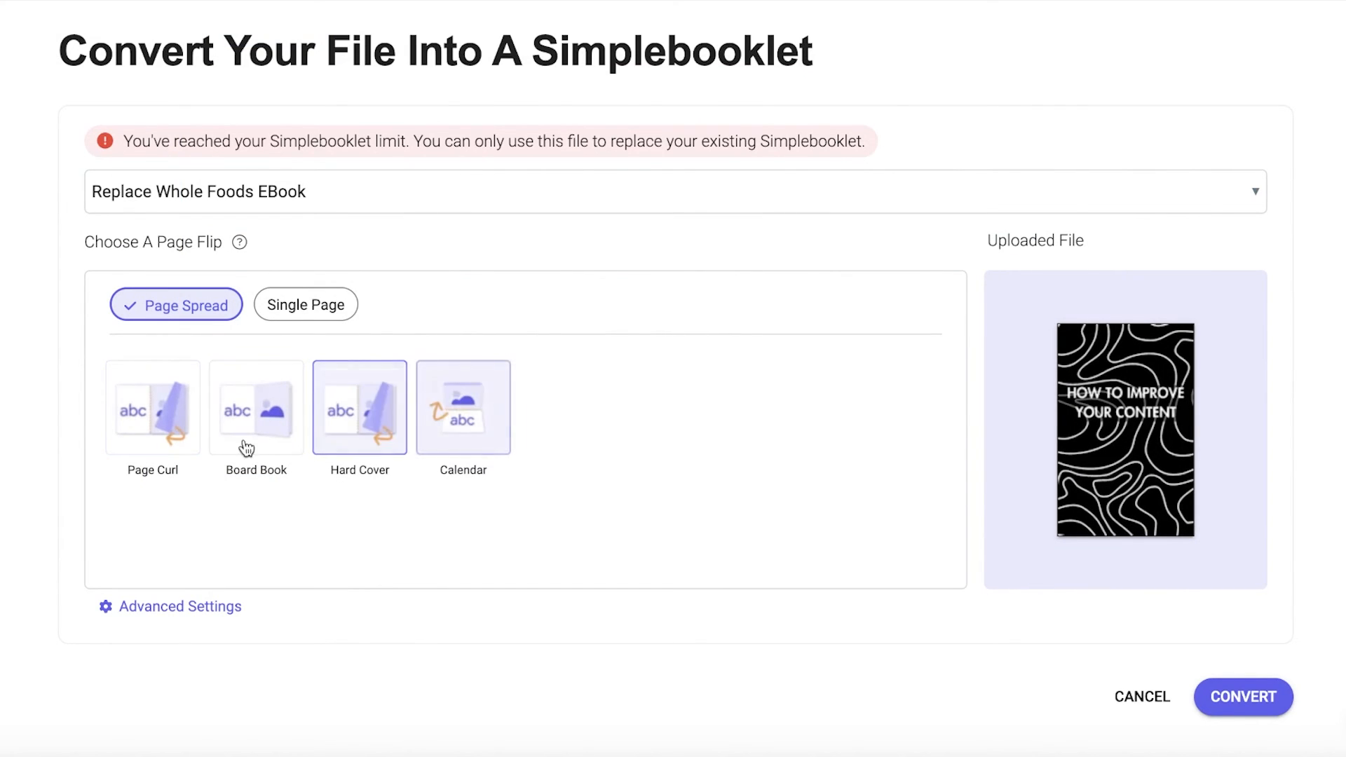
pyautogui.click(175, 435)
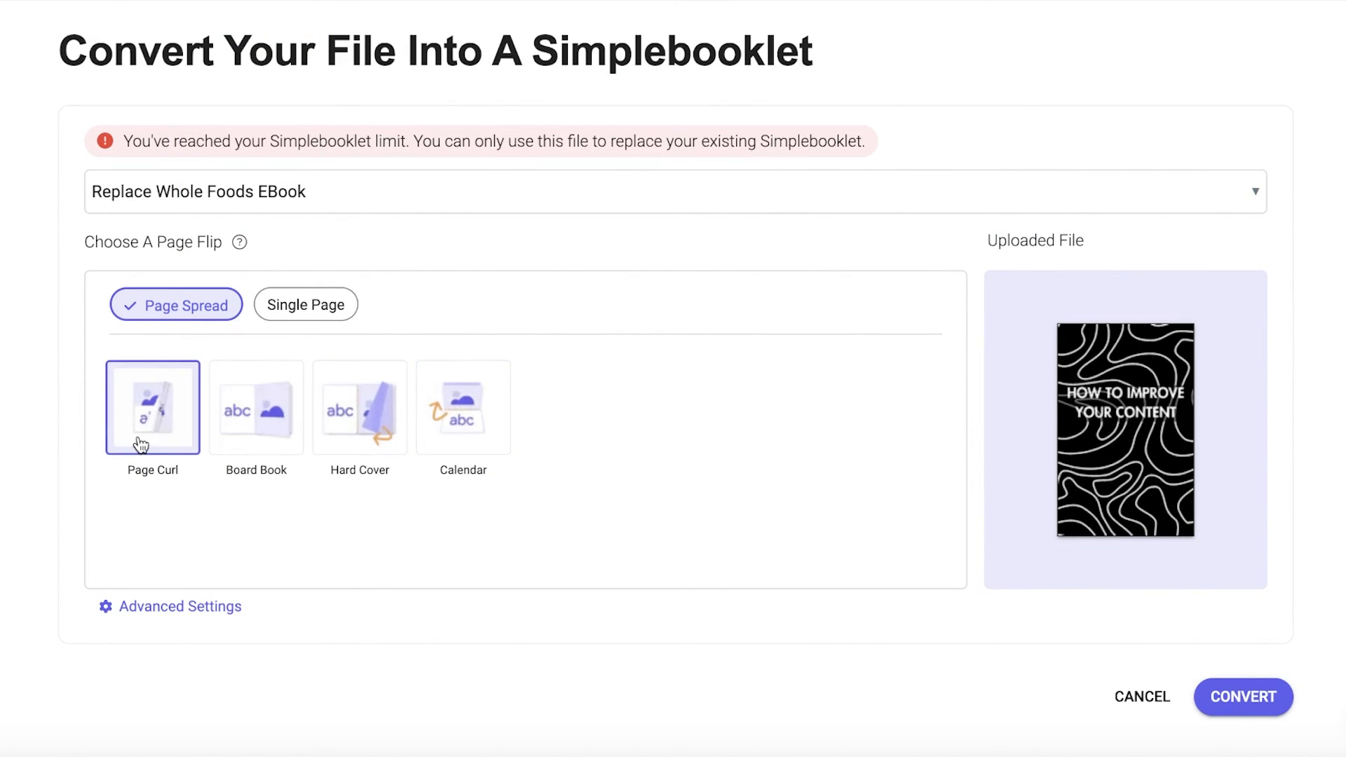
pyautogui.click(1209, 698)
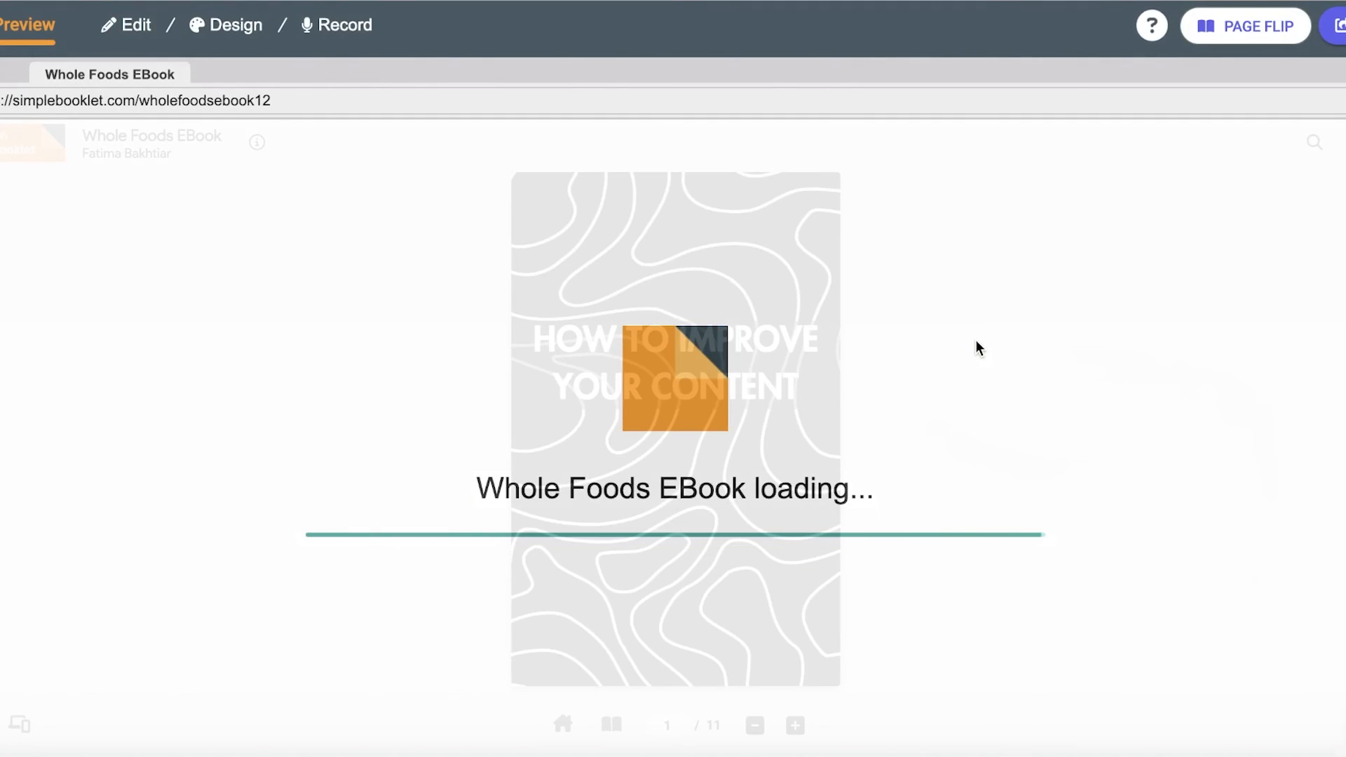
# Step: Flip through the booklet's pages in the preview
pyautogui.press('Right')
pyautogui.press('Right')
pyautogui.press('Right')
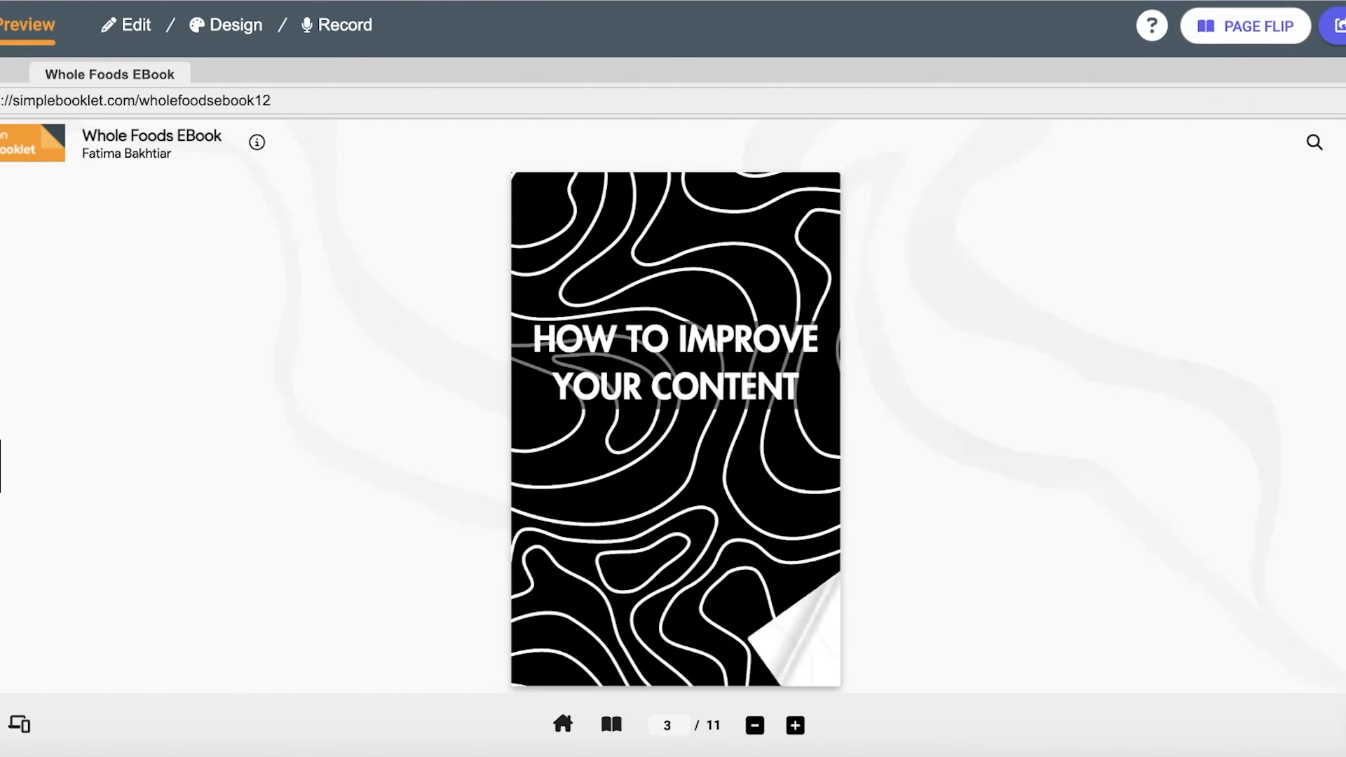
pyautogui.press('Right')
pyautogui.press('Right')
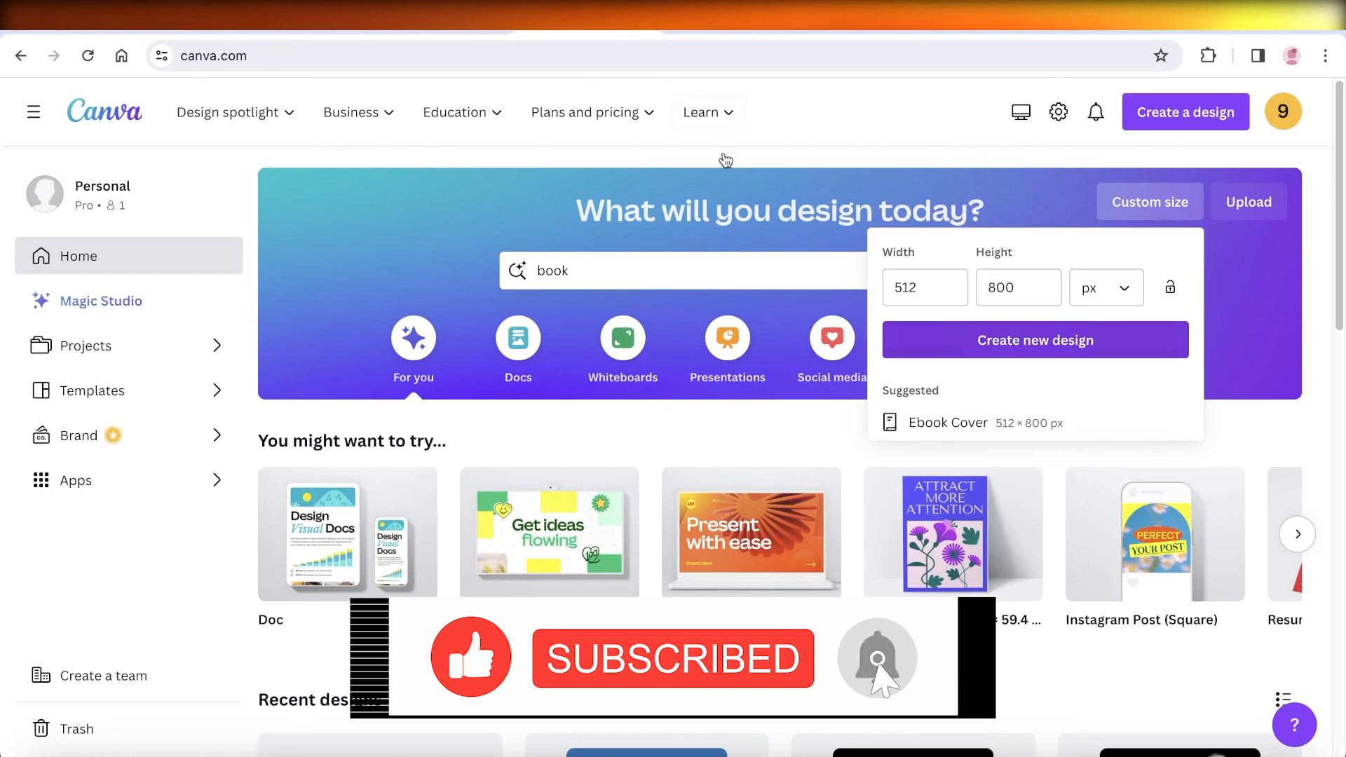
pyautogui.click(718, 224)
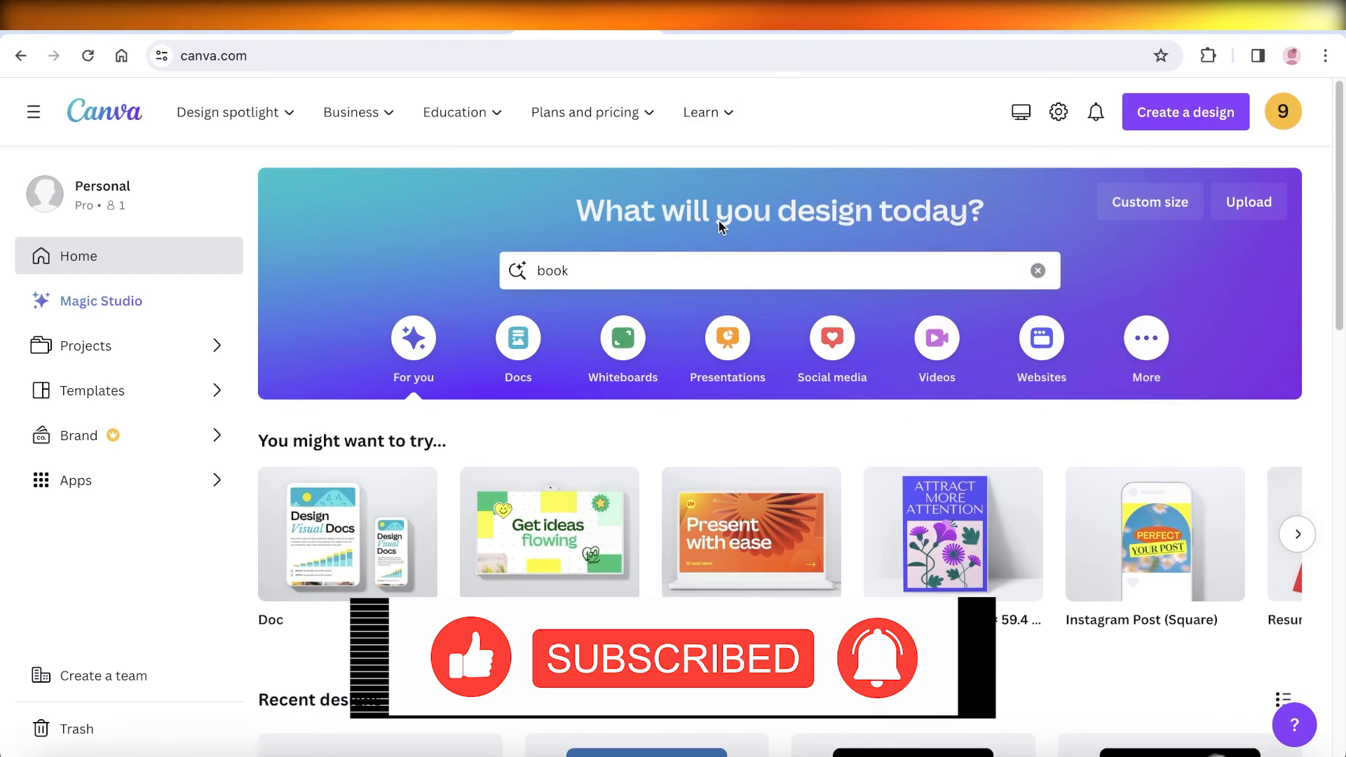